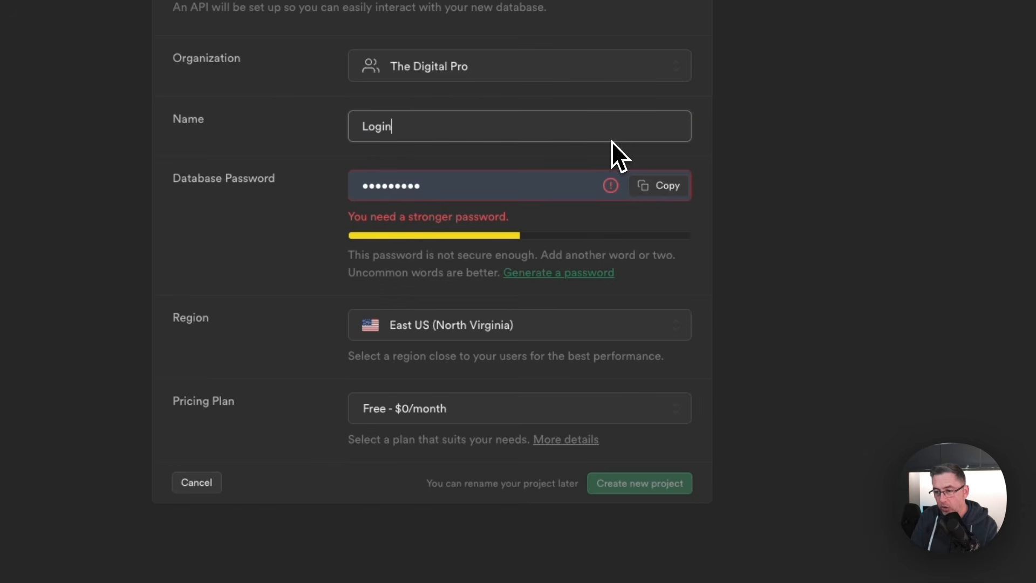
Step: Create the Supabase project 'Login Project' with a generated database password in West EU (London)
{"action": "type", "text": "ject"}
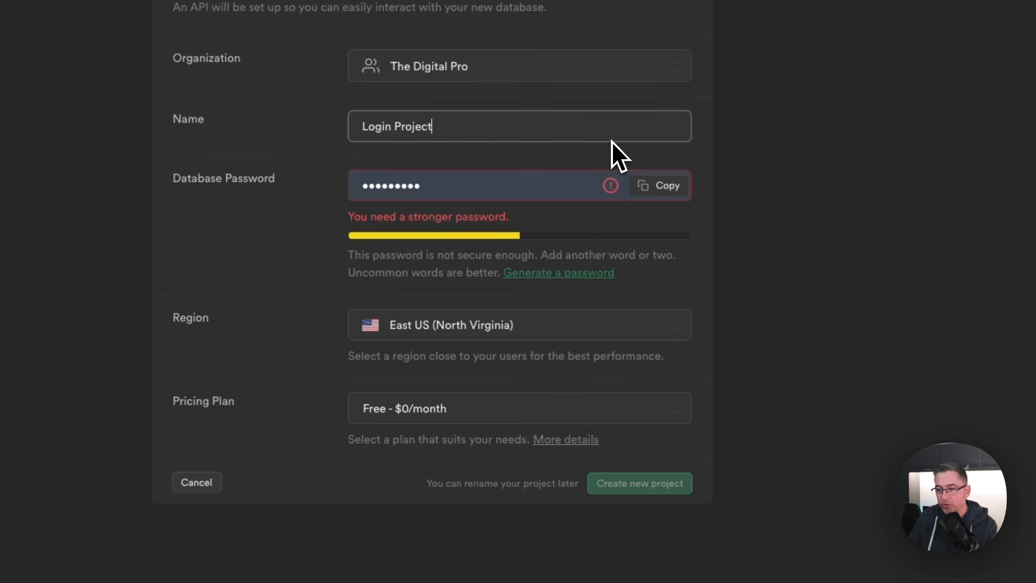
{"action": "left_click", "coordinate": [551, 275]}
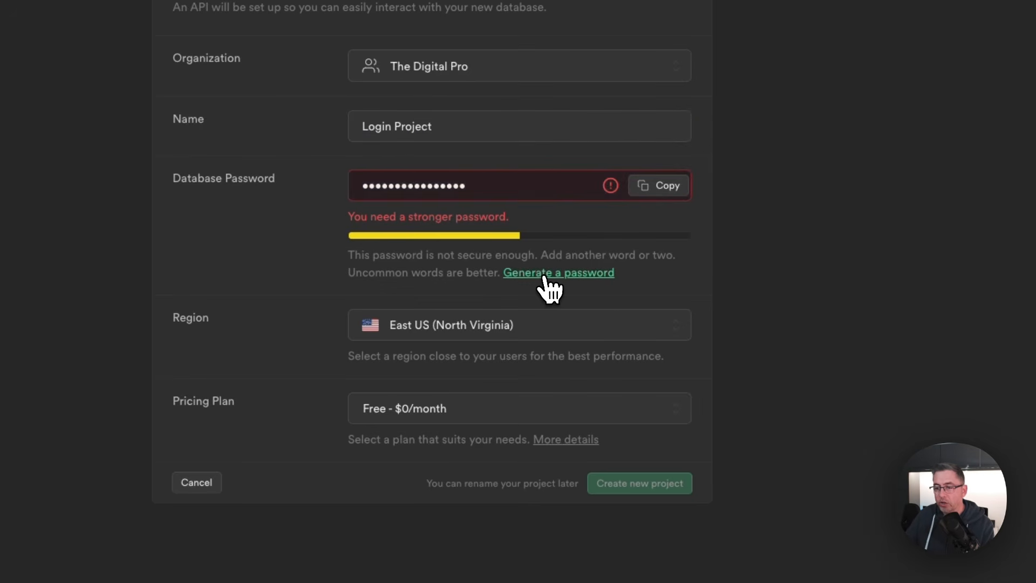
{"action": "left_click", "coordinate": [490, 293]}
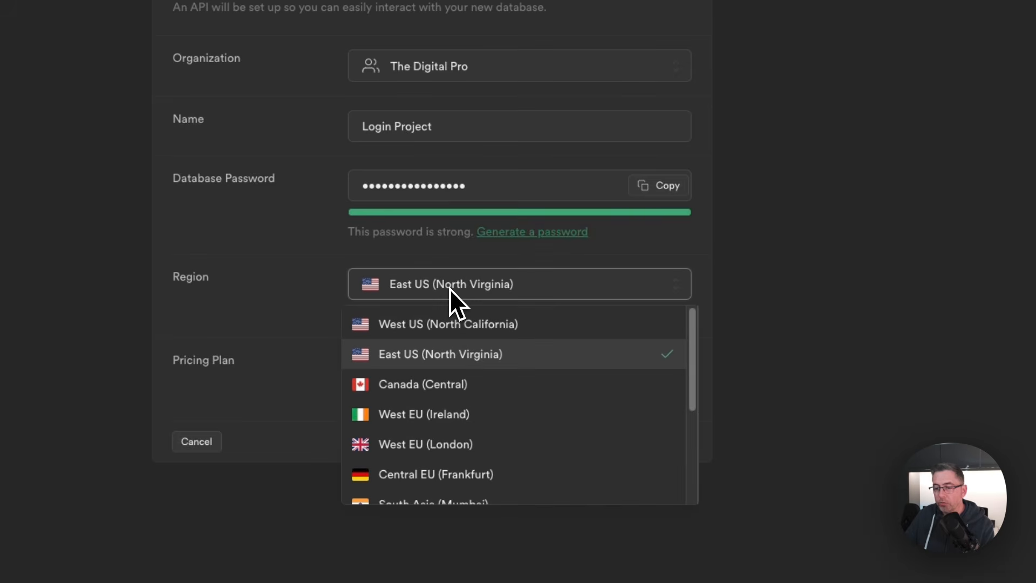
{"action": "left_click", "coordinate": [437, 446]}
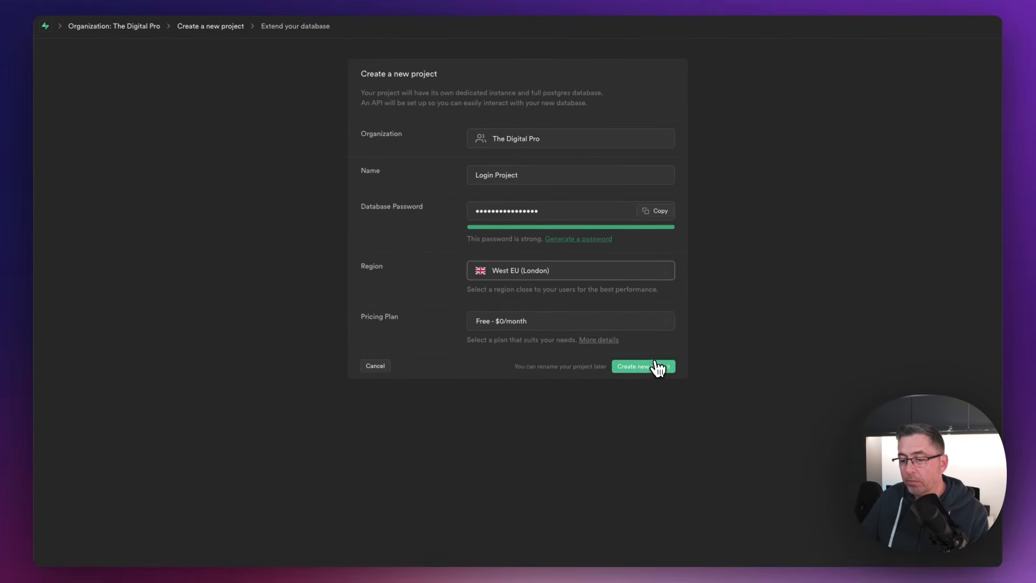
{"action": "left_click", "coordinate": [654, 370]}
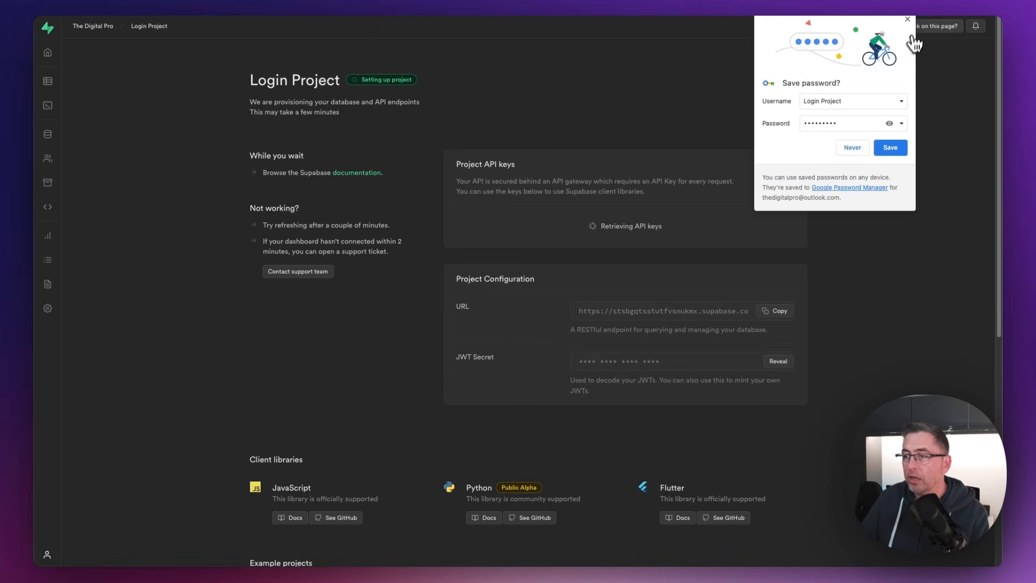
{"action": "left_click", "coordinate": [907, 19]}
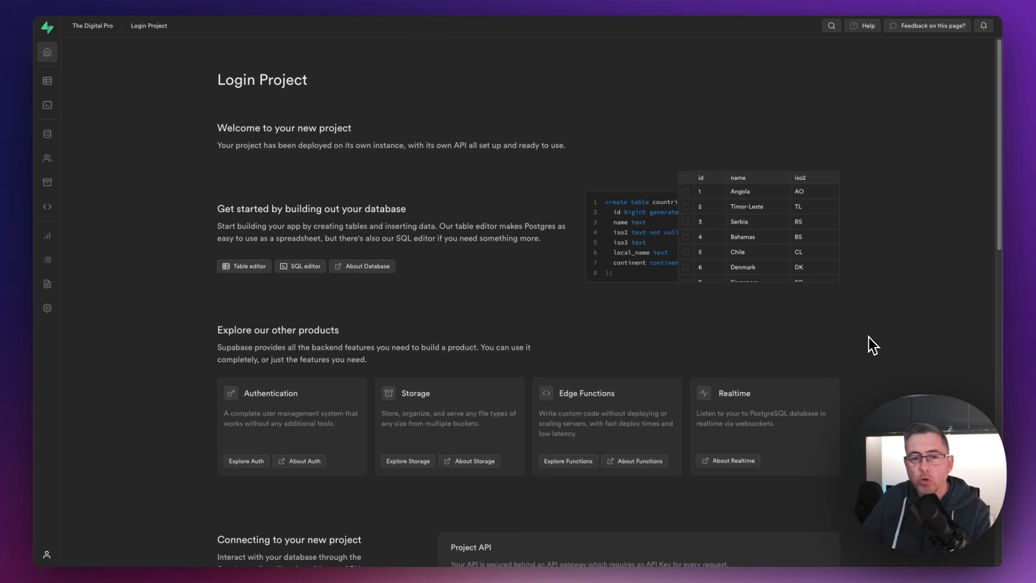
Step: In the Table editor, start a new table named Products with Row Level Security disabled
{"action": "left_click", "coordinate": [240, 267]}
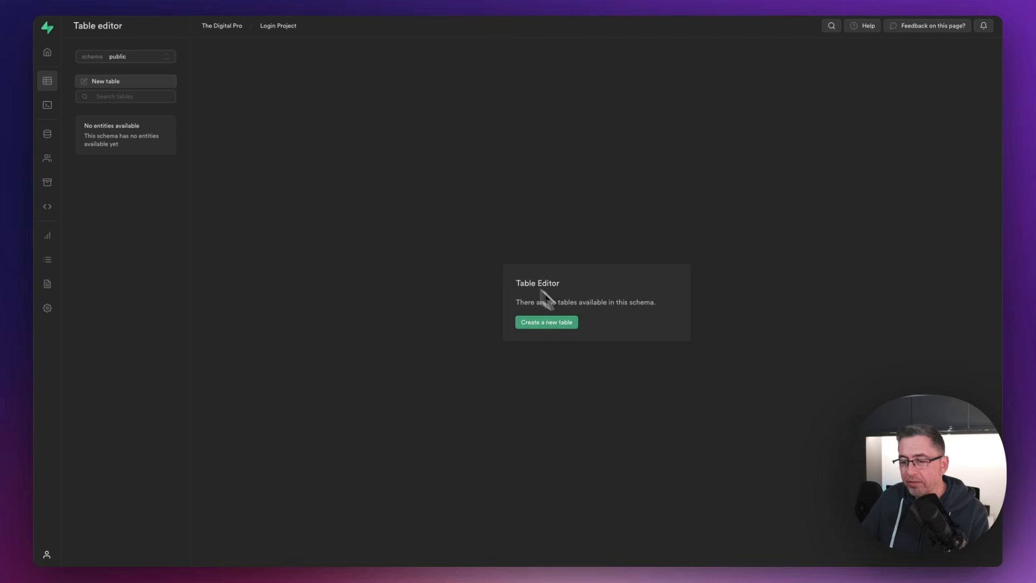
{"action": "left_click", "coordinate": [548, 326]}
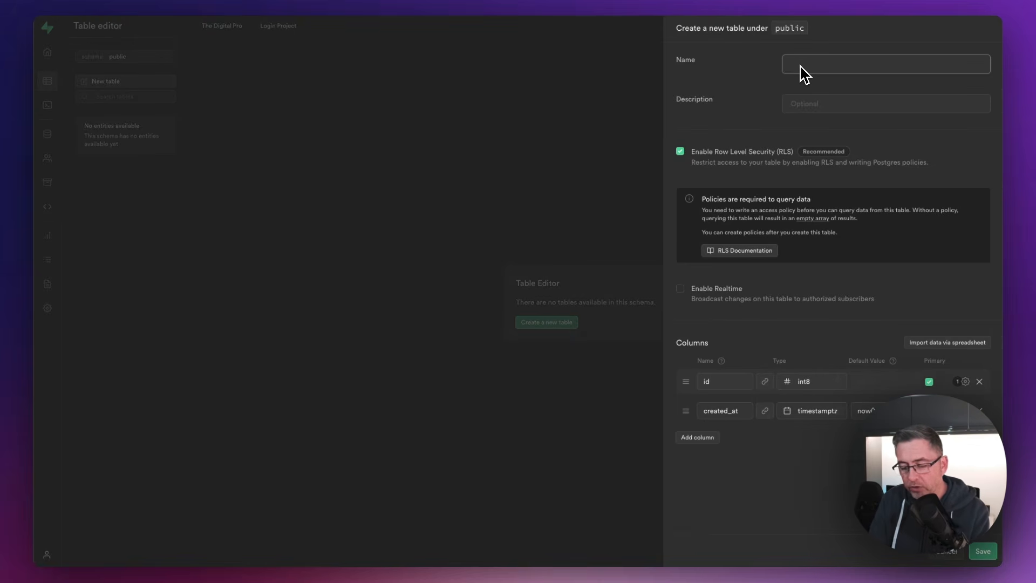
{"action": "type", "text": "Products"}
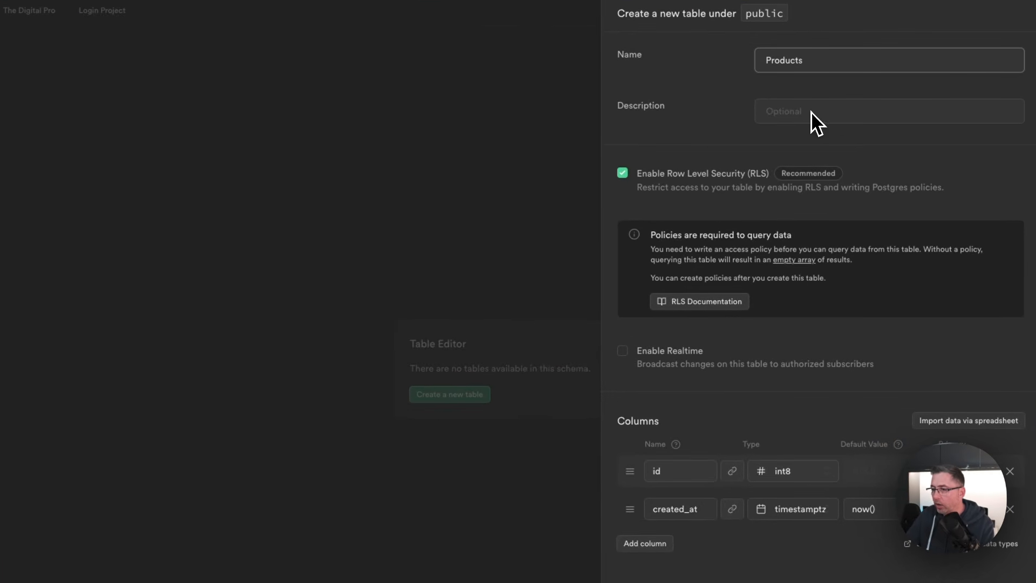
{"action": "left_click", "coordinate": [622, 173]}
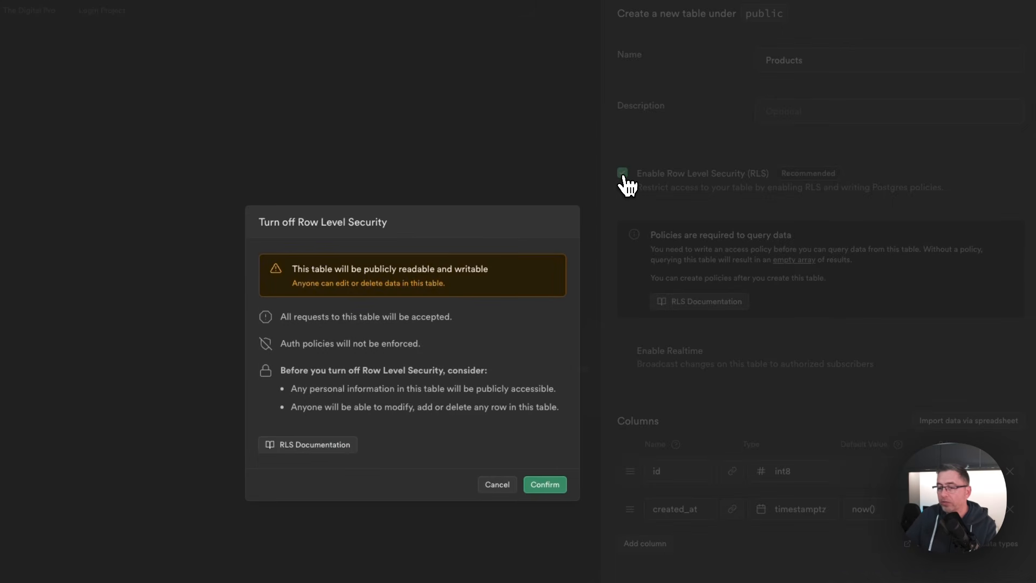
{"action": "left_click", "coordinate": [545, 485]}
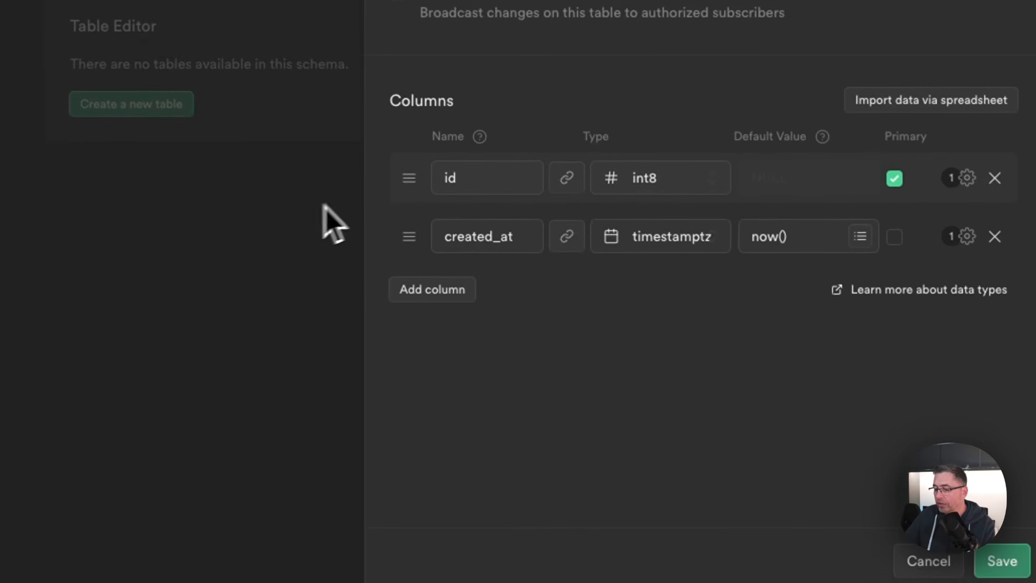
Step: Add a text-type column named title to the Products table and save the table
{"action": "left_click", "coordinate": [475, 289]}
{"action": "left_click", "coordinate": [486, 277]}
{"action": "type", "text": "t"}
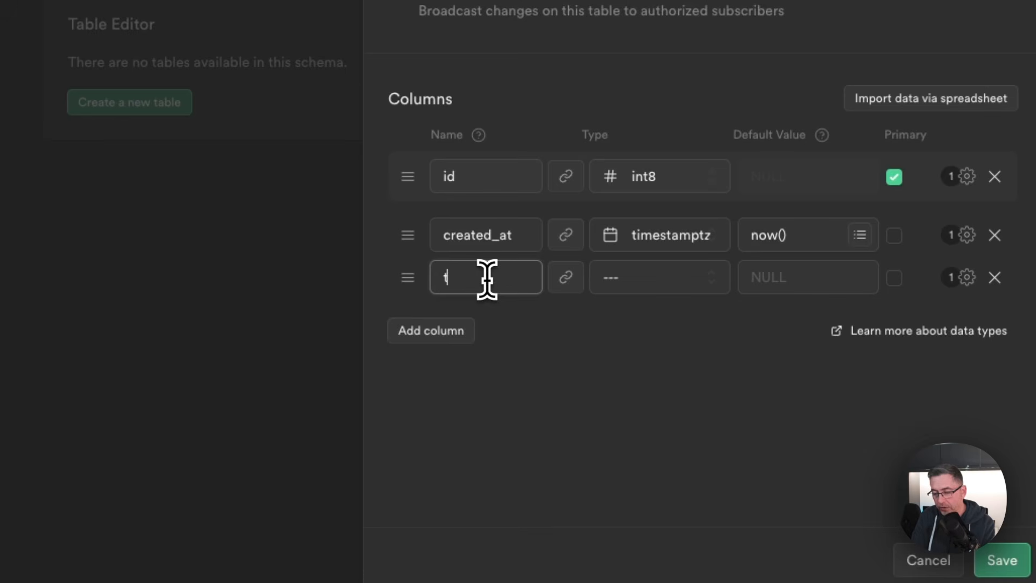
{"action": "type", "text": "itle"}
{"action": "left_click", "coordinate": [681, 277]}
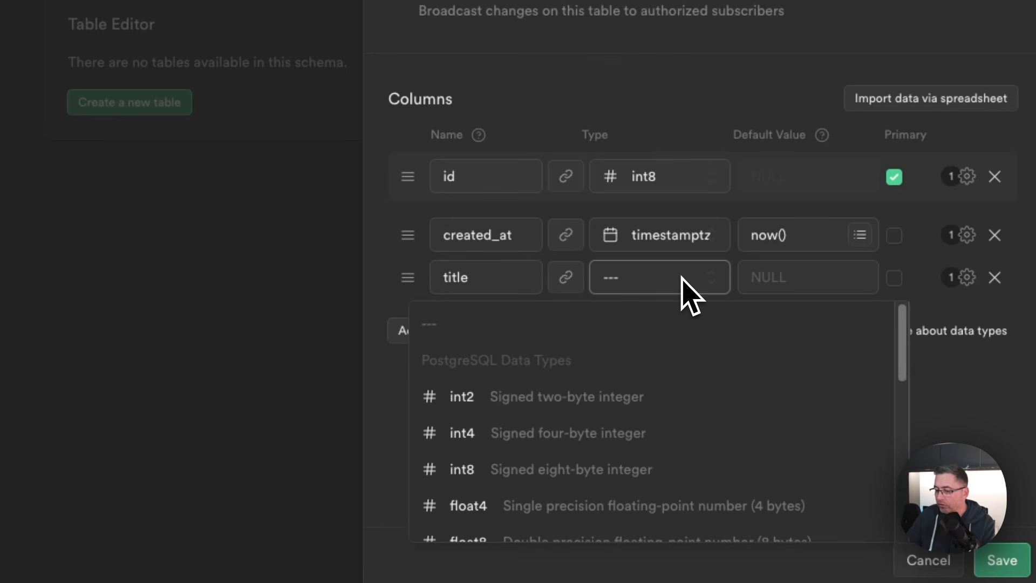
{"action": "scroll", "coordinate": [675, 423], "scroll_direction": "down", "scroll_amount": 7}
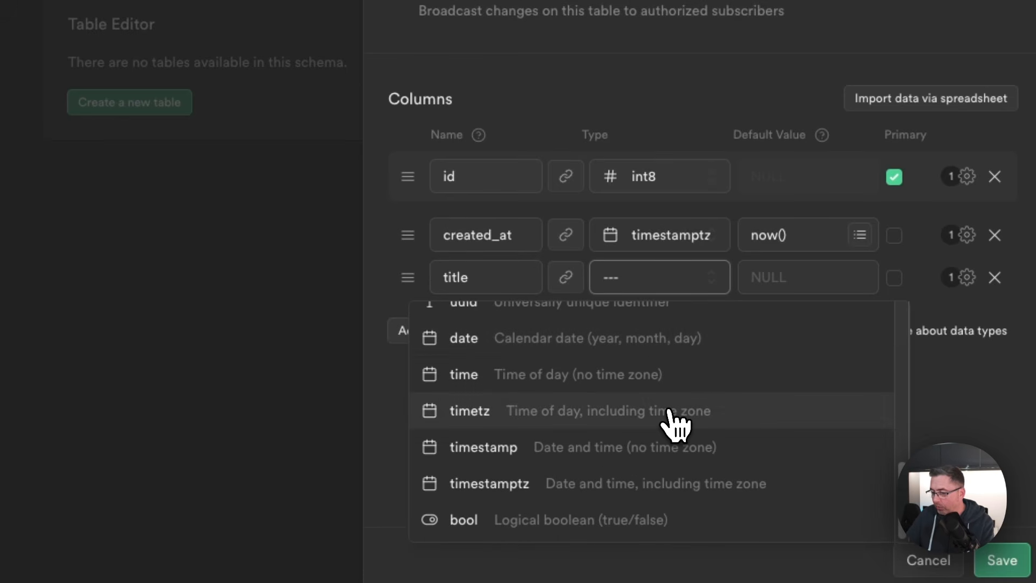
{"action": "scroll", "coordinate": [669, 423], "scroll_direction": "up", "scroll_amount": 3}
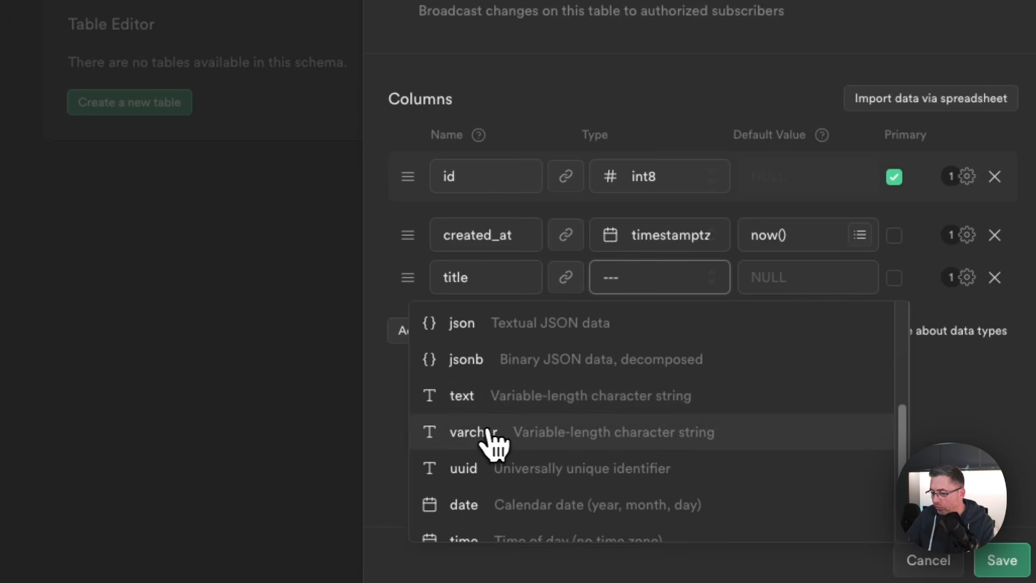
{"action": "scroll", "coordinate": [486, 448], "scroll_direction": "up", "scroll_amount": 2}
{"action": "left_click", "coordinate": [494, 474]}
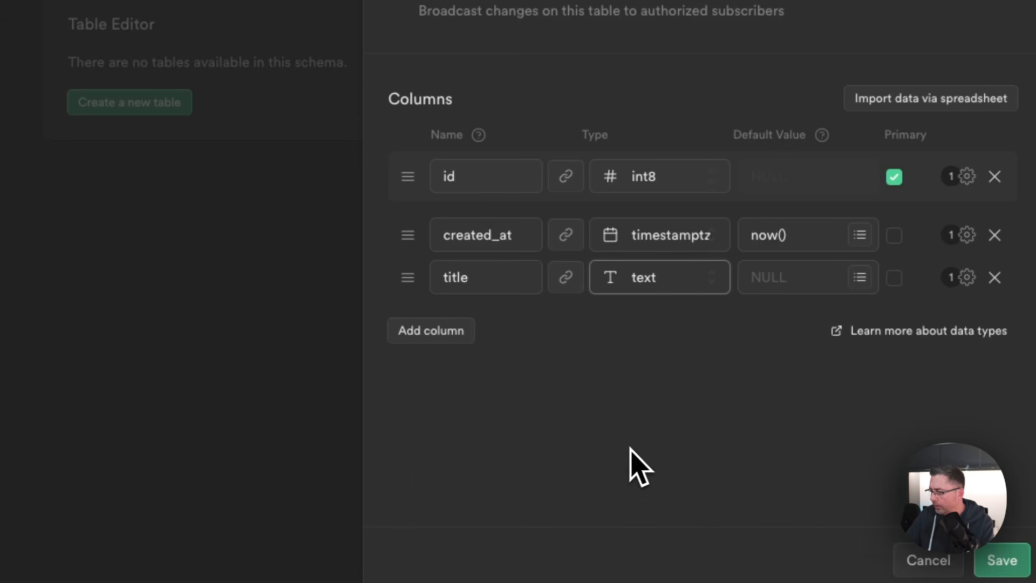
{"action": "left_click", "coordinate": [1004, 568]}
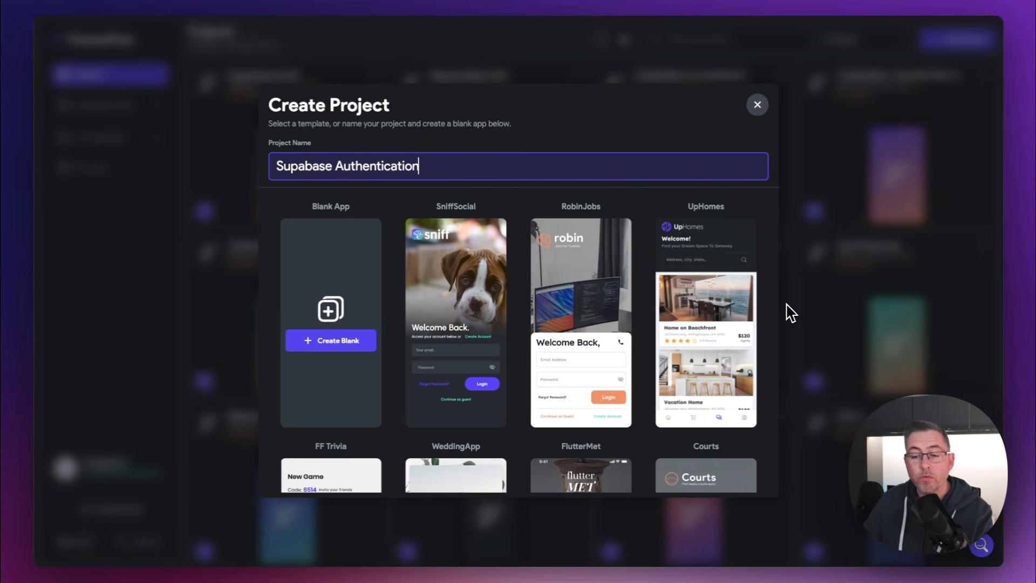
Step: Create a blank app with the Setup Firebase toggle off and start building
{"action": "left_click", "coordinate": [329, 350]}
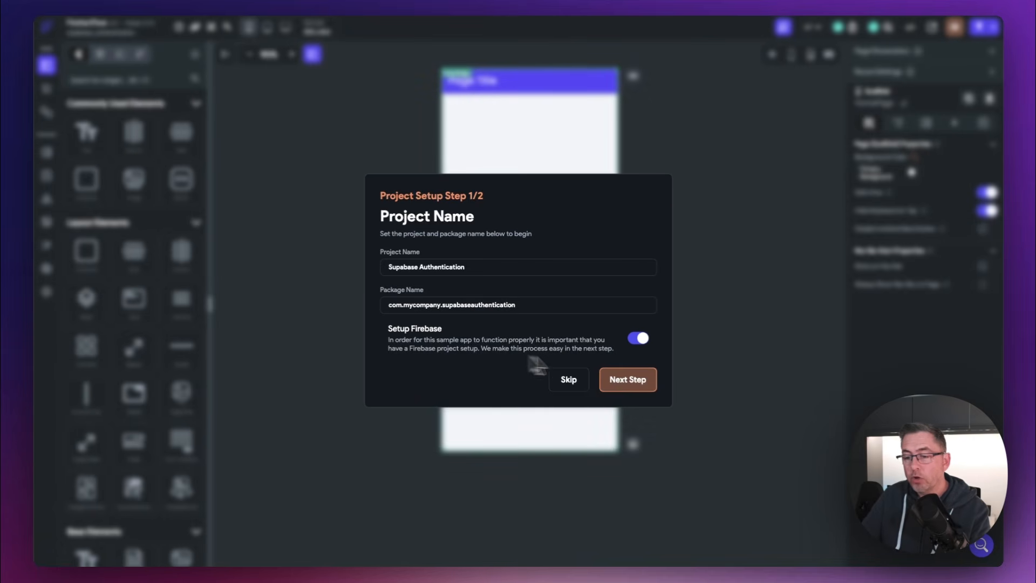
{"action": "left_click", "coordinate": [645, 341]}
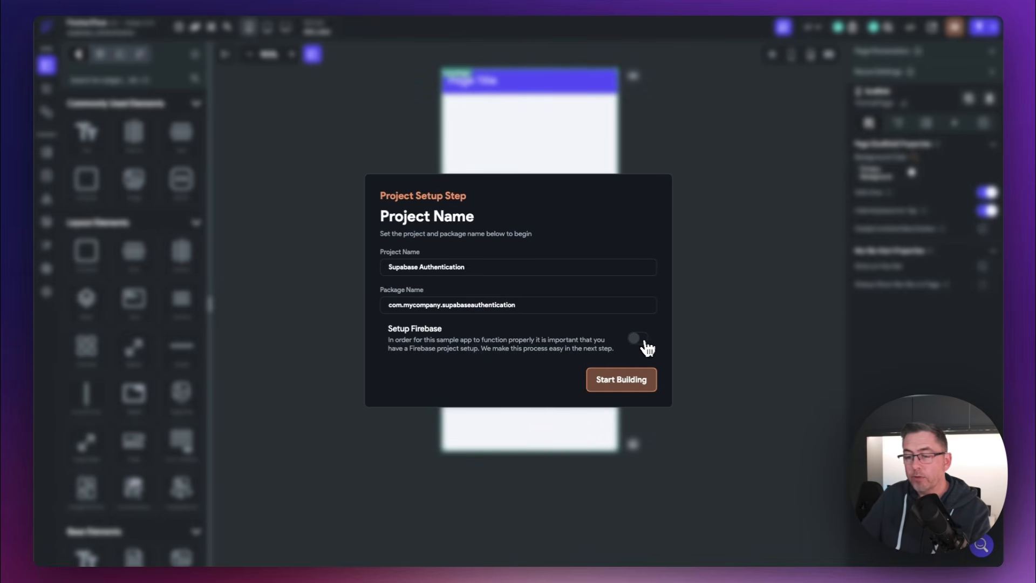
{"action": "left_click", "coordinate": [617, 384]}
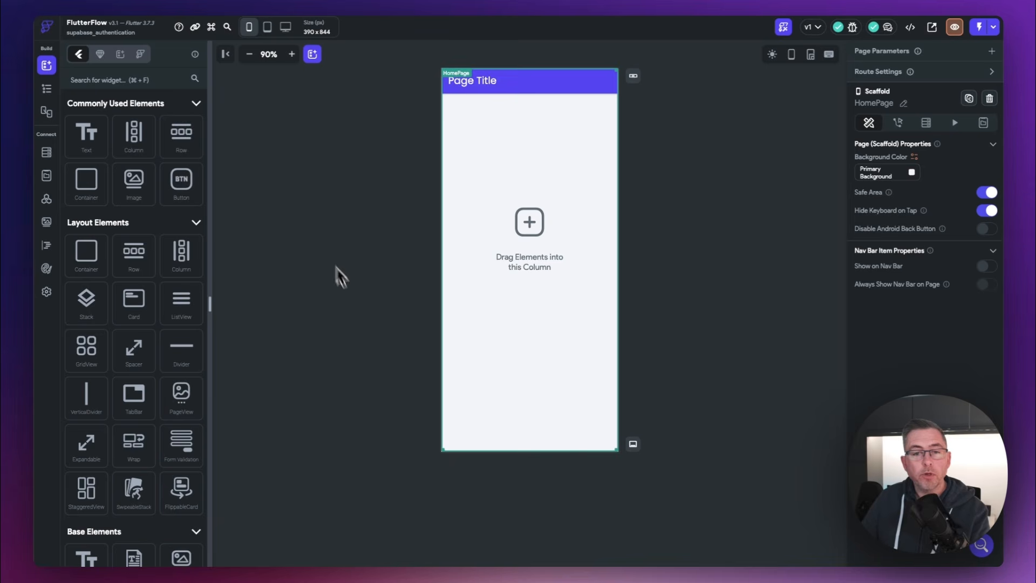
Step: Create a new page folder named Authentication from the Page Selector
{"action": "left_click", "coordinate": [47, 90]}
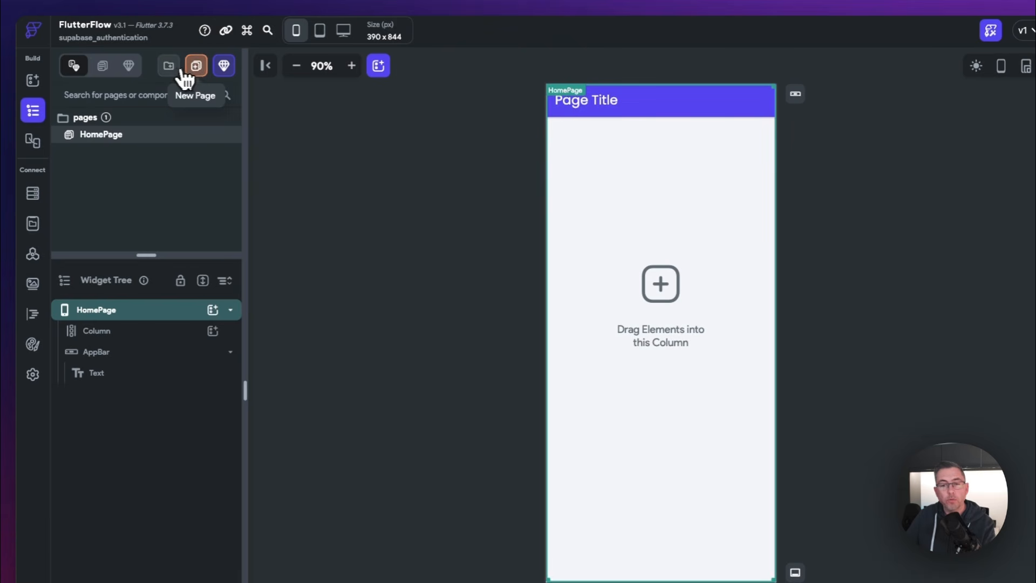
{"action": "left_click", "coordinate": [168, 67]}
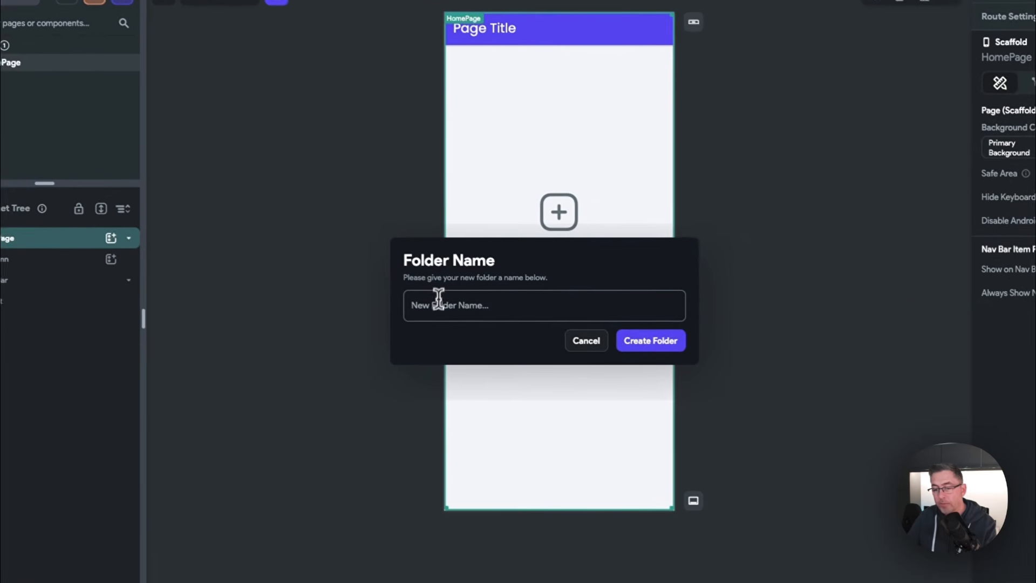
{"action": "left_click", "coordinate": [438, 302]}
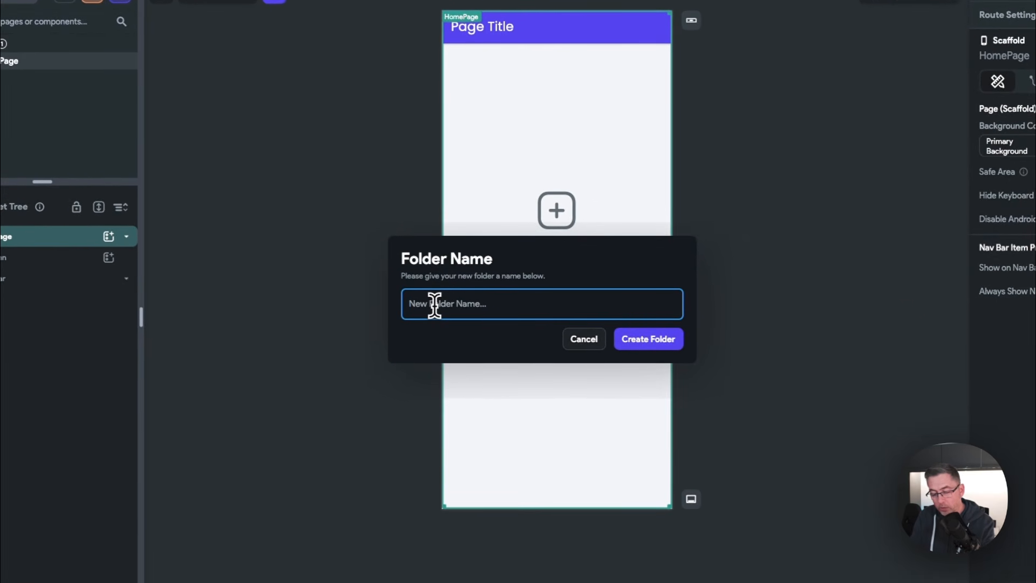
{"action": "type", "text": "Authentication"}
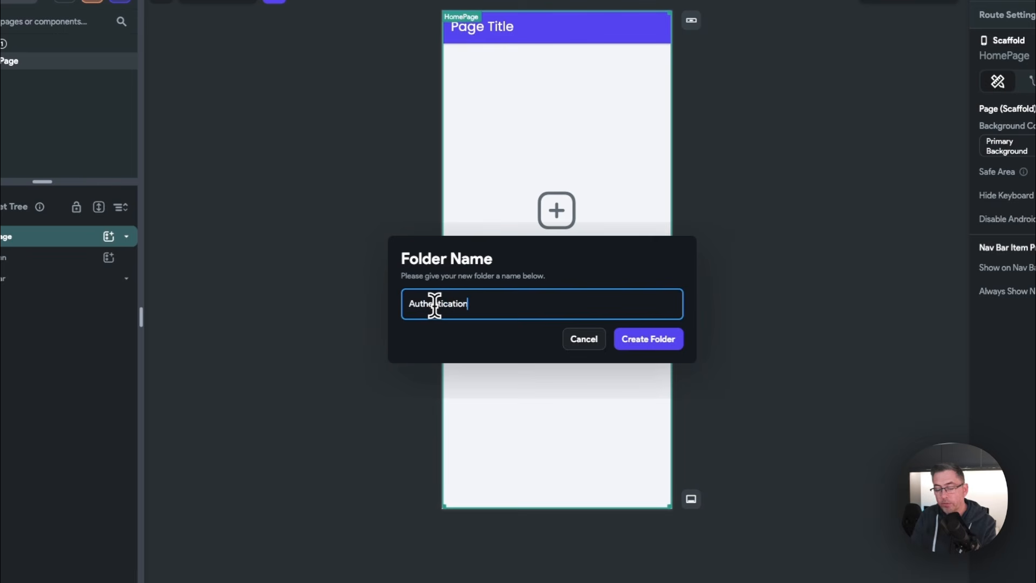
{"action": "left_click", "coordinate": [660, 341]}
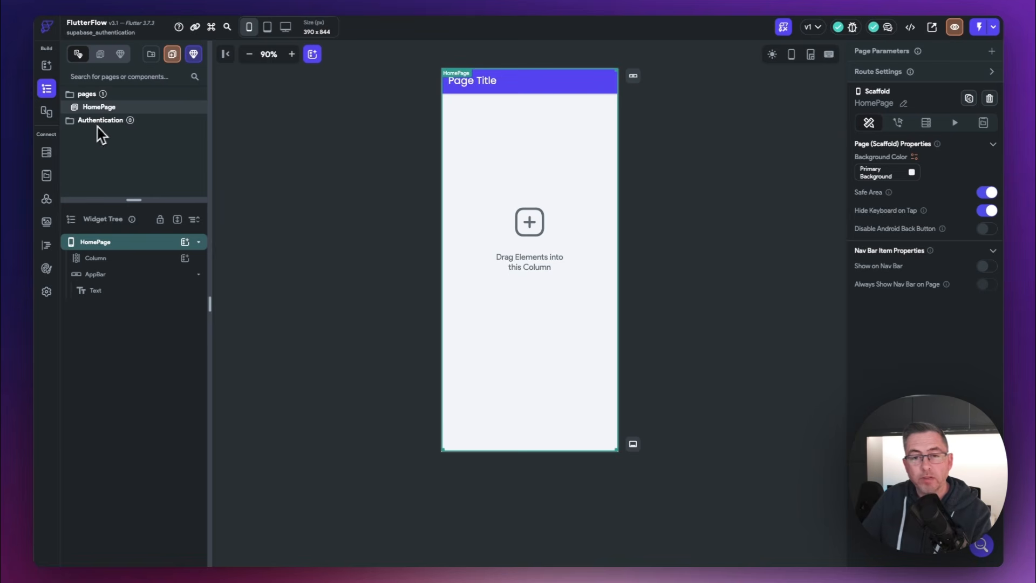
Step: Create a page named Home from the Onboarding Welcome template using its template theme
{"action": "left_click", "coordinate": [174, 56]}
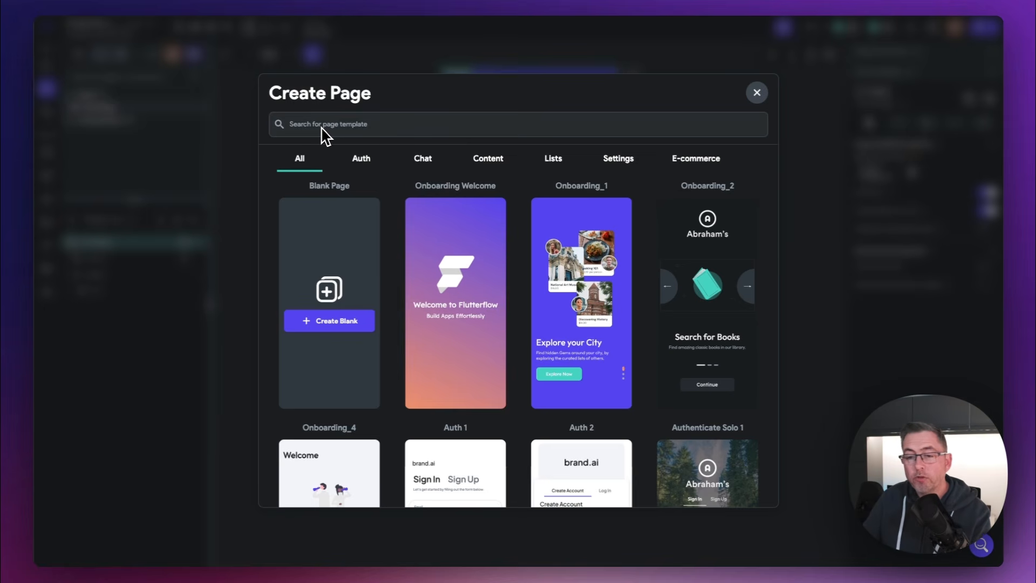
{"action": "mouse_move", "coordinate": [463, 261]}
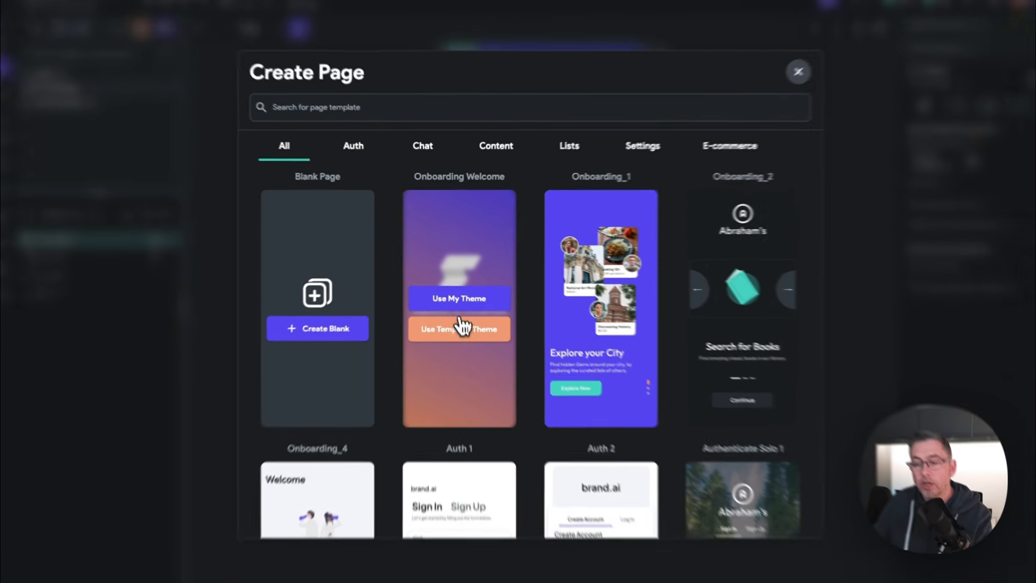
{"action": "left_click", "coordinate": [455, 322]}
{"action": "double_click", "coordinate": [488, 310]}
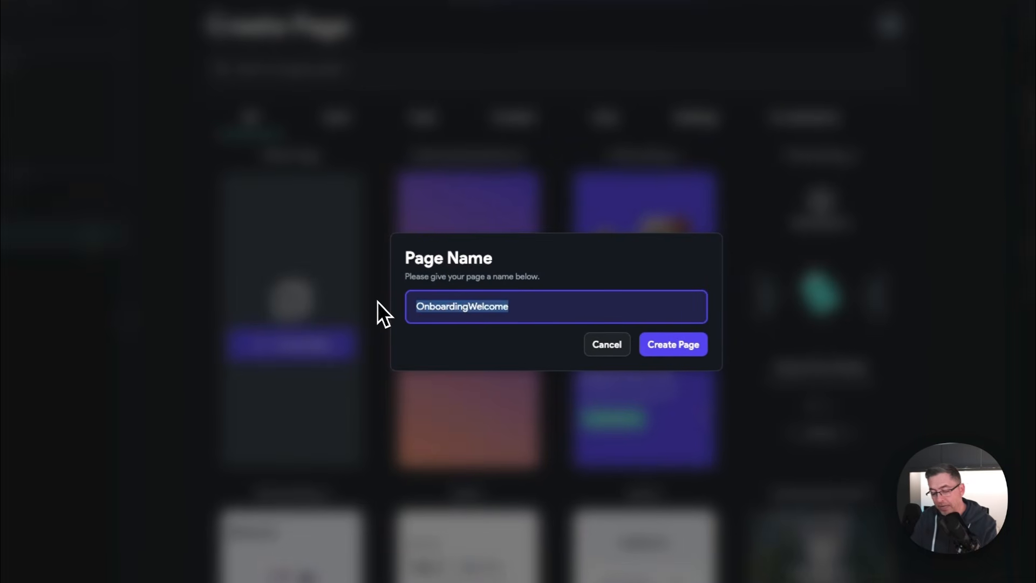
{"action": "type", "text": "HomePag"}
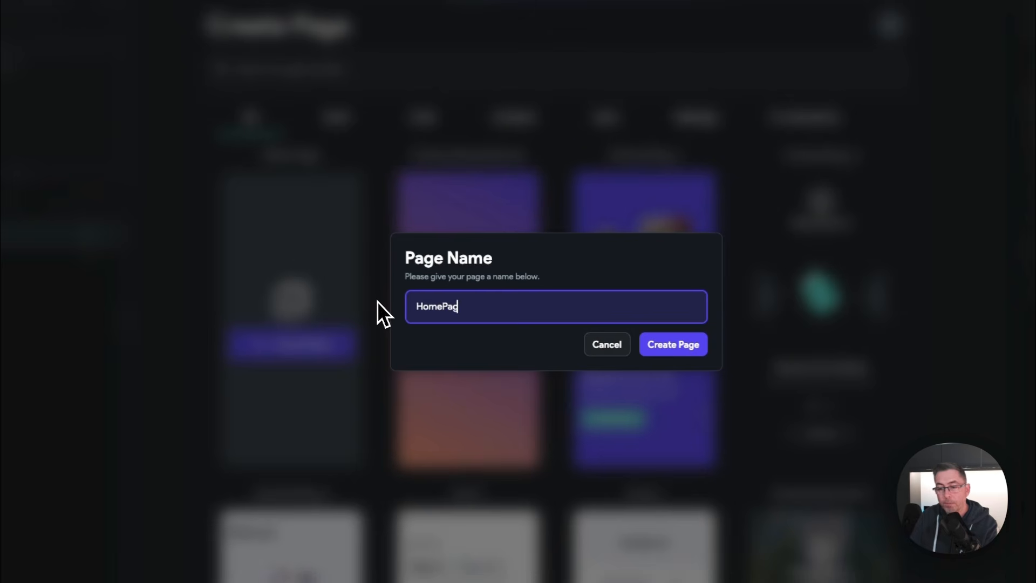
{"action": "type", "text": "e"}
{"action": "left_click", "coordinate": [674, 346]}
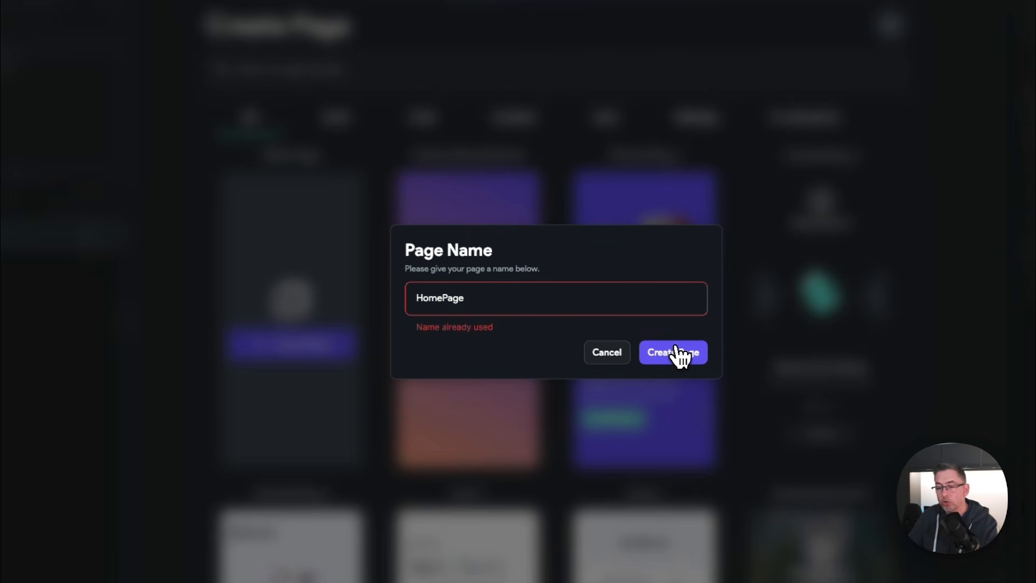
{"action": "left_click_drag", "start_coordinate": [516, 296], "coordinate": [296, 301]}
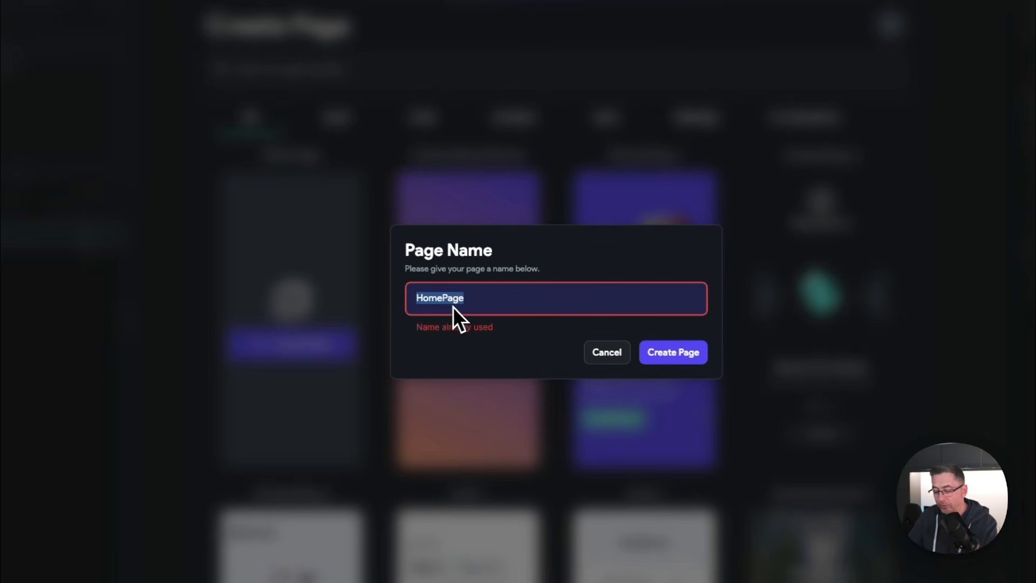
{"action": "type", "text": "Hom"}
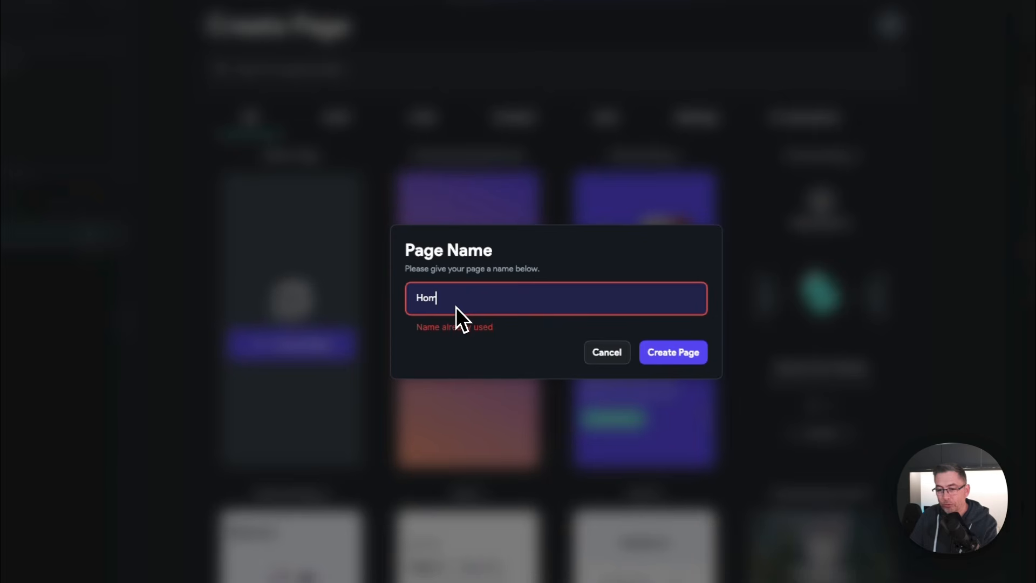
{"action": "type", "text": "e"}
{"action": "left_click", "coordinate": [681, 357]}
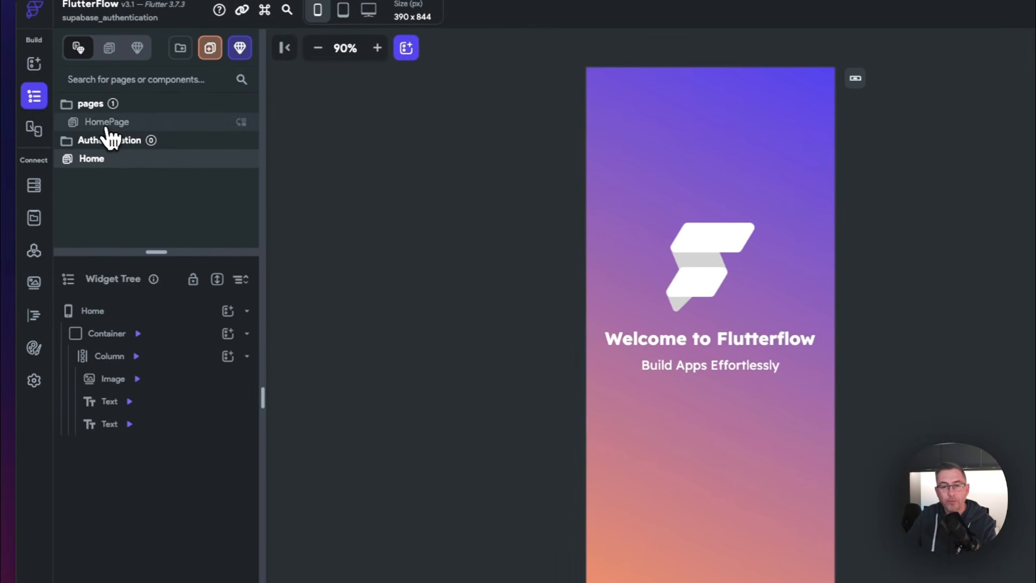
Step: Delete the old blank HomePage
{"action": "right_click", "coordinate": [106, 130]}
{"action": "left_click", "coordinate": [148, 192]}
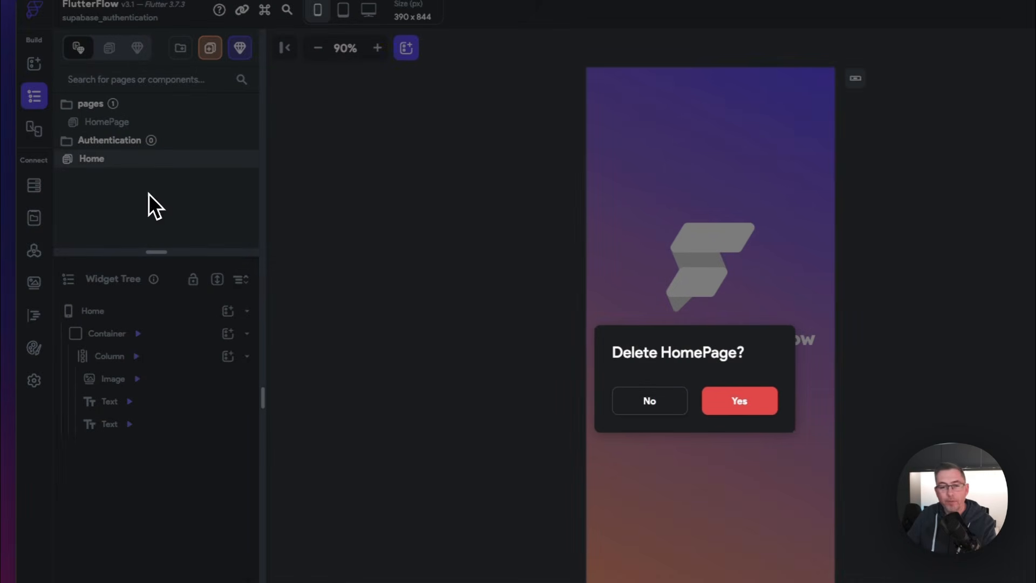
{"action": "left_click", "coordinate": [738, 401]}
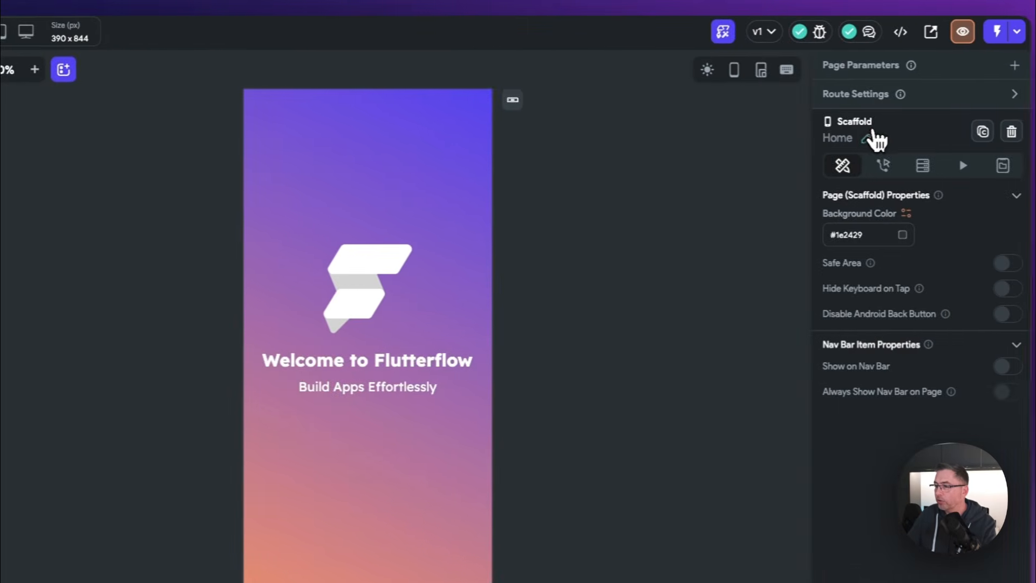
Step: Rename Home to HomePage, move it into the pages folder, and show Auth page templates
{"action": "left_click", "coordinate": [873, 136]}
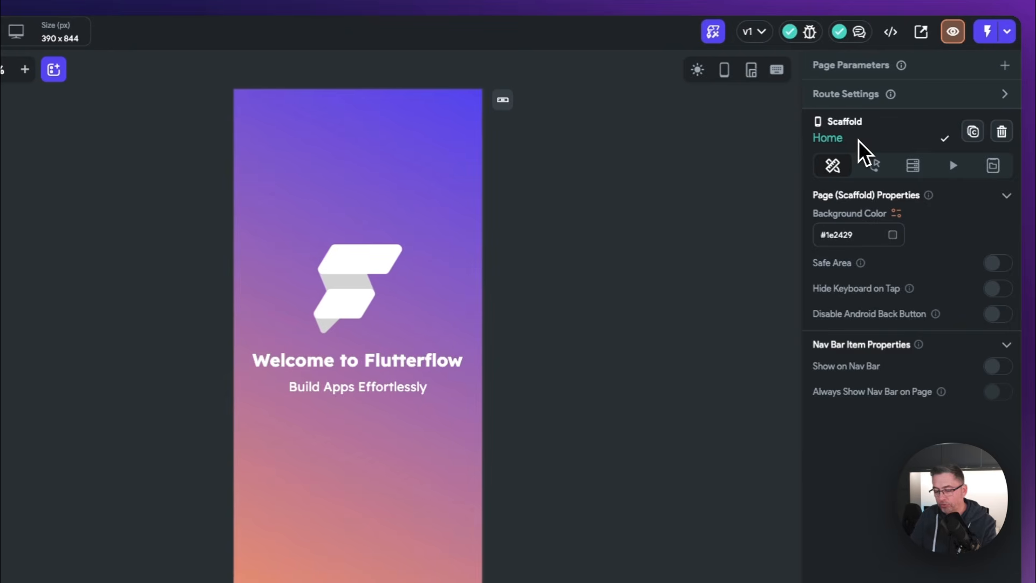
{"action": "left_click", "coordinate": [944, 139]}
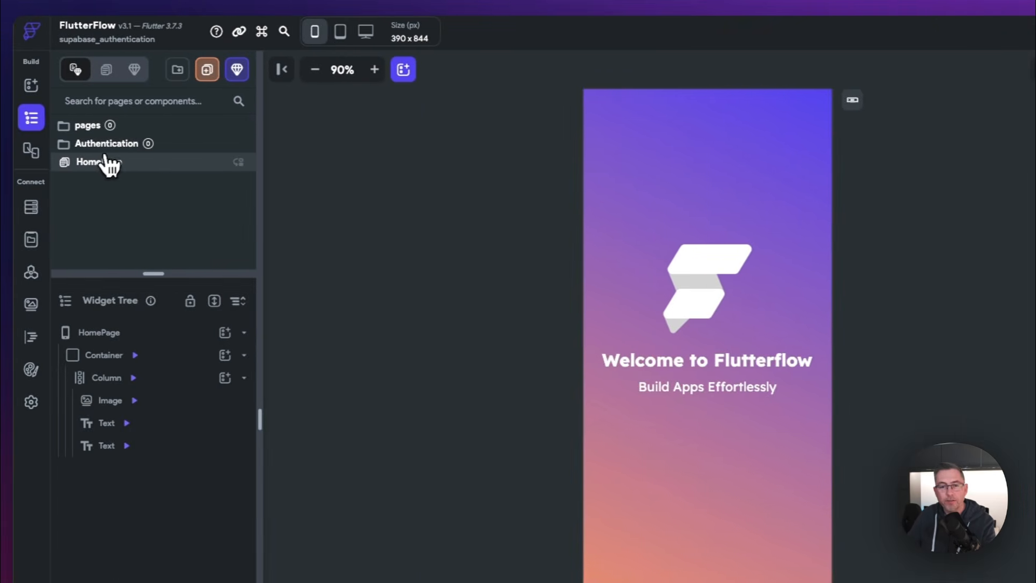
{"action": "left_click_drag", "start_coordinate": [103, 164], "coordinate": [93, 139]}
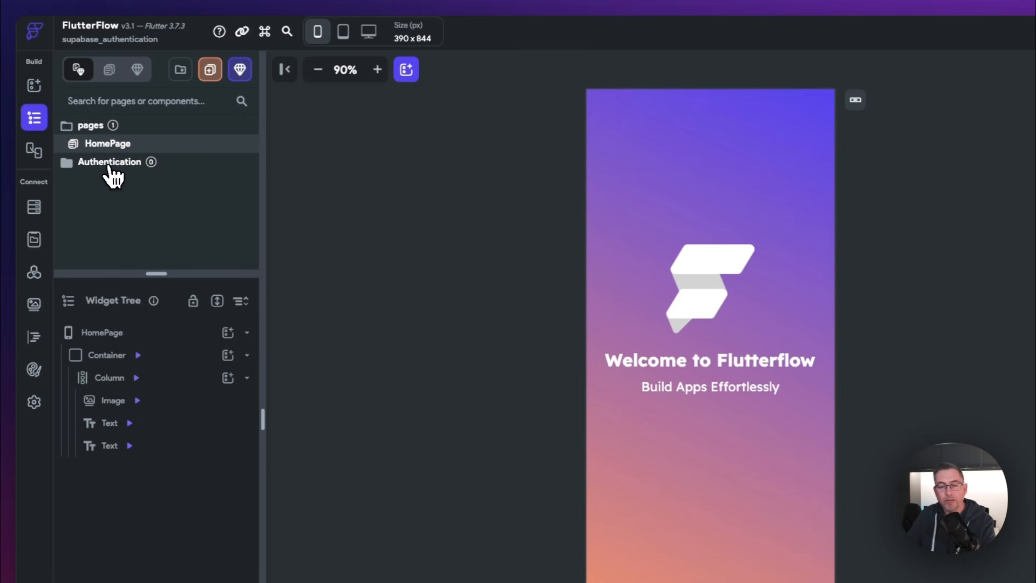
{"action": "left_click", "coordinate": [210, 76]}
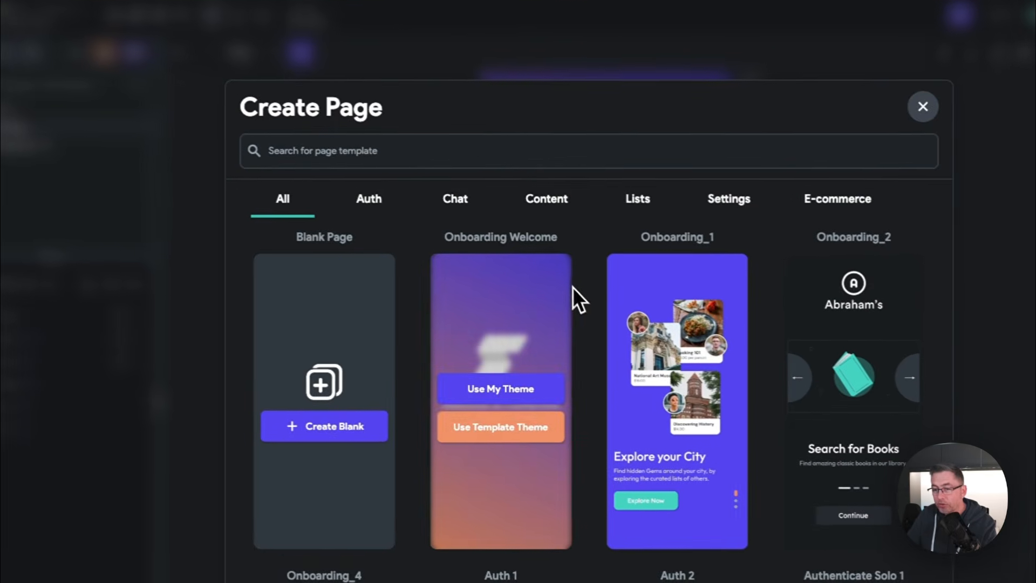
{"action": "left_click", "coordinate": [367, 204]}
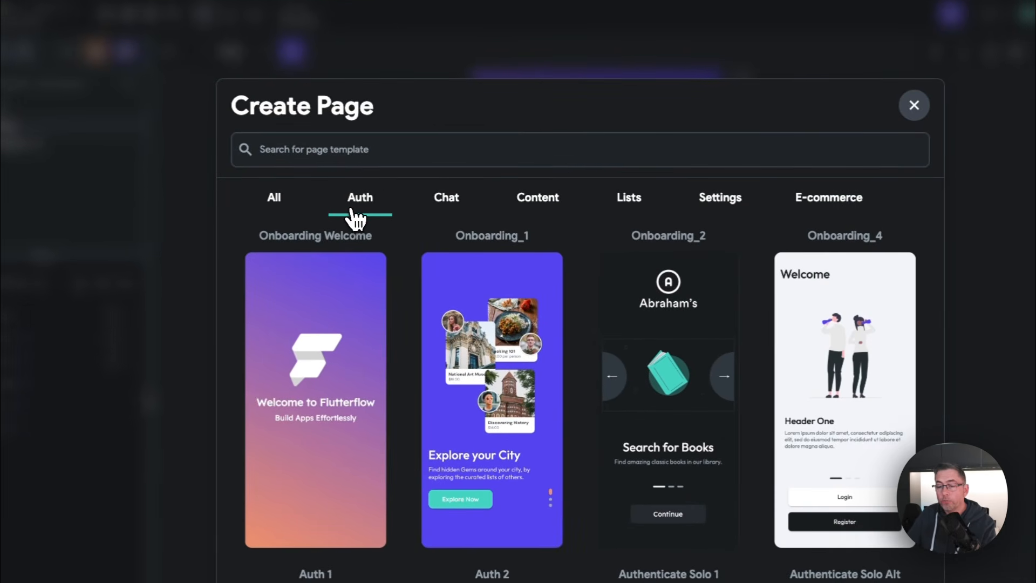
Step: Create a login page from the Login 3 template, keeping its template theme
{"action": "left_click", "coordinate": [360, 150]}
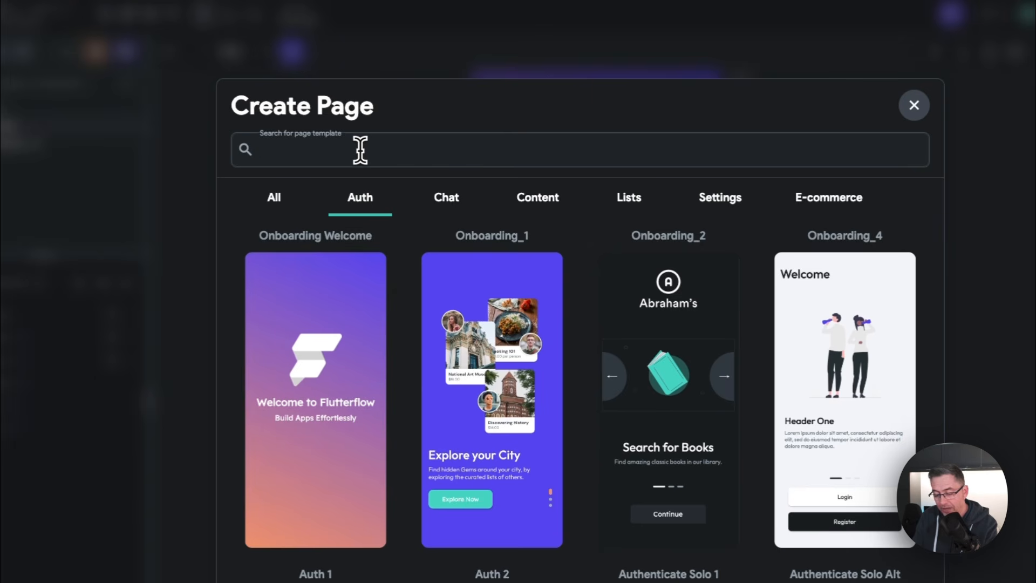
{"action": "type", "text": "Login"}
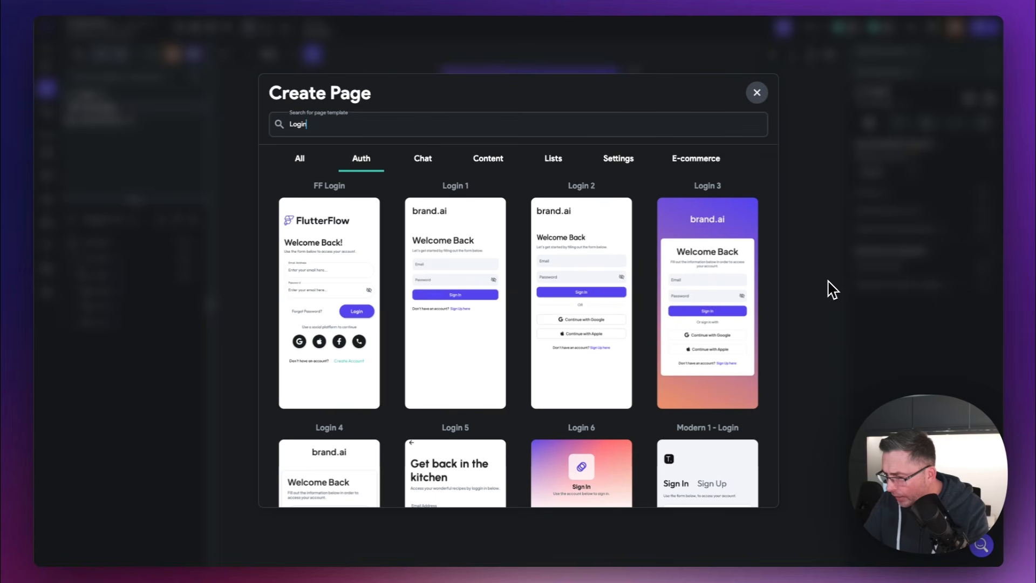
{"action": "mouse_move", "coordinate": [774, 300]}
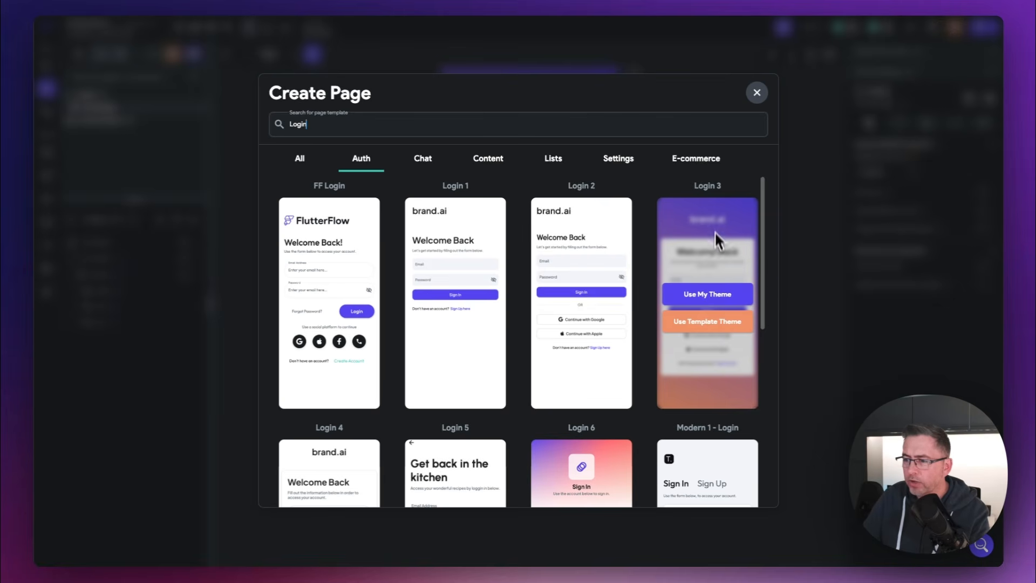
{"action": "left_click", "coordinate": [707, 324]}
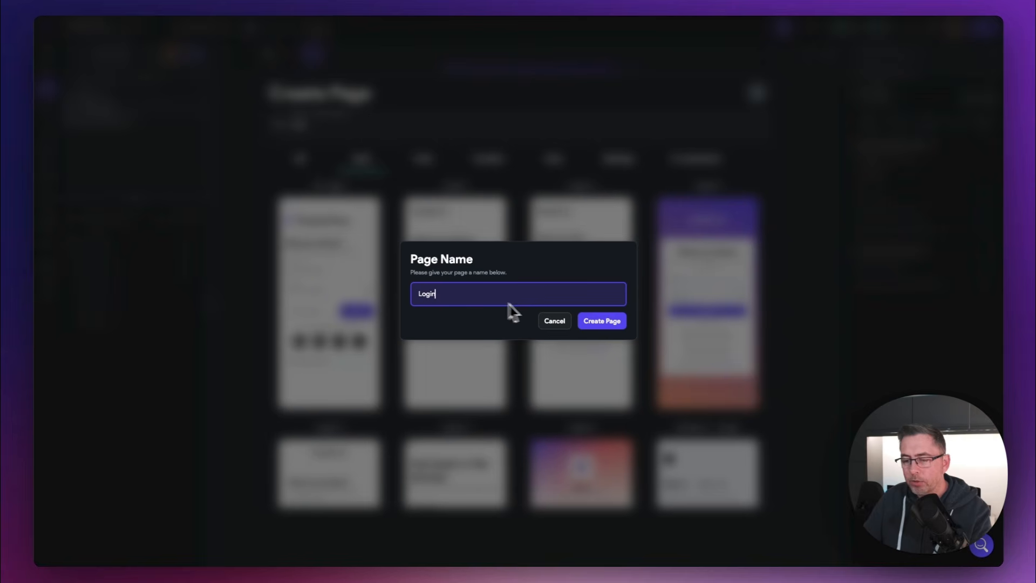
{"action": "left_click", "coordinate": [598, 321]}
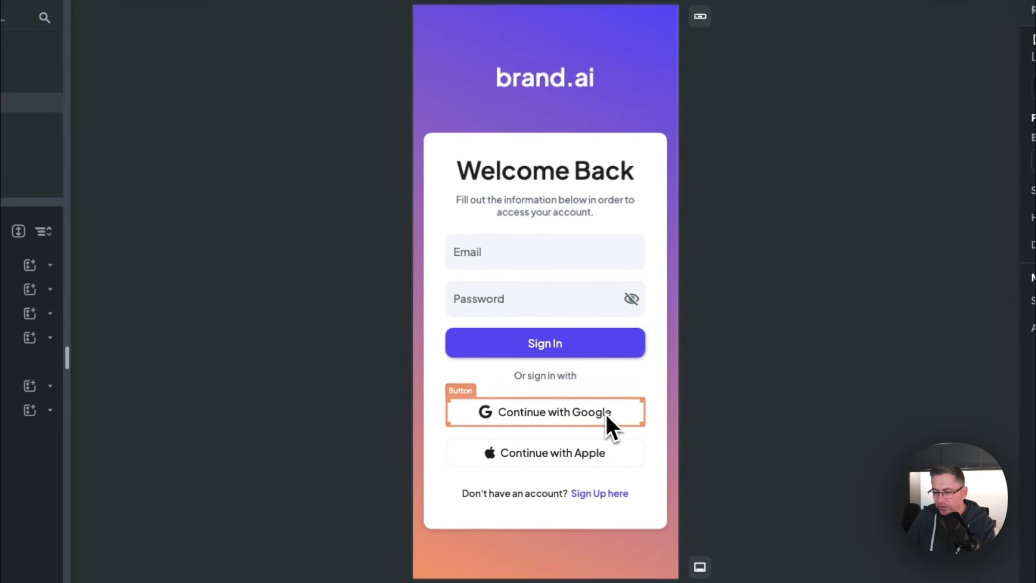
Step: Delete the Continue with Google and Apple buttons and the 'Or sign in with' text
{"action": "left_click", "coordinate": [620, 415]}
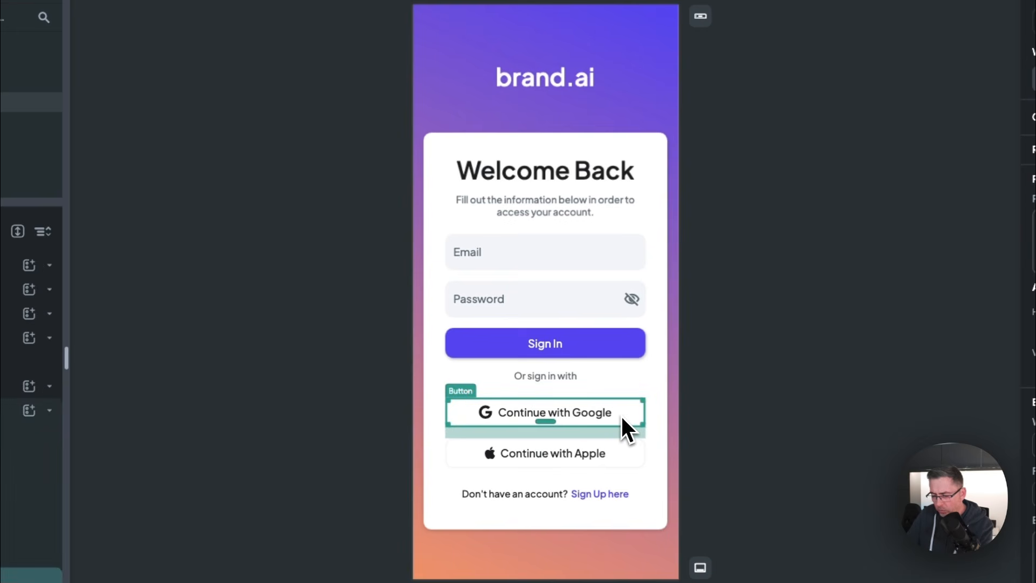
{"action": "key", "text": "Delete"}
{"action": "left_click", "coordinate": [600, 416]}
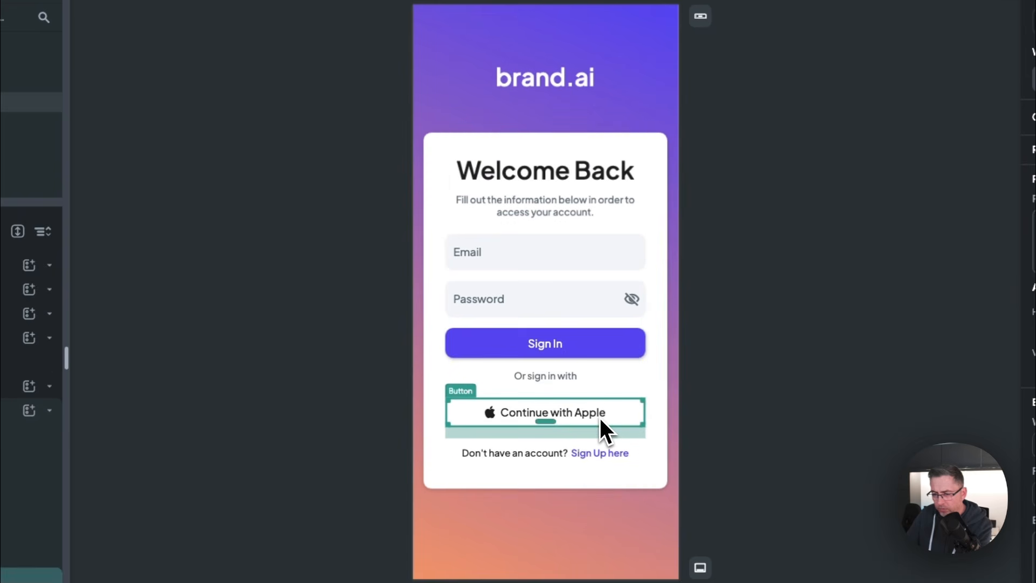
{"action": "key", "text": "Delete"}
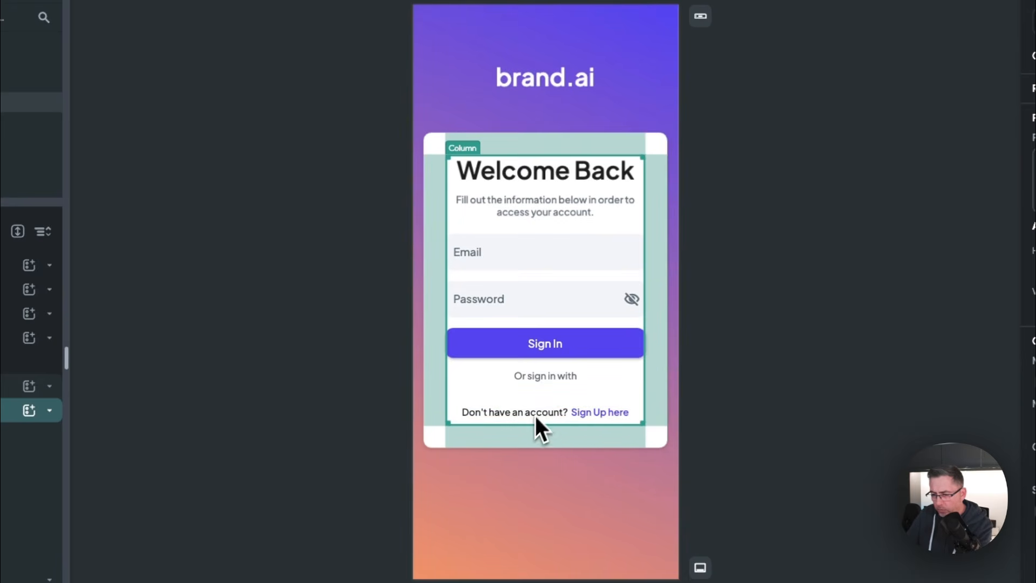
{"action": "left_click", "coordinate": [540, 377]}
{"action": "key", "text": "Delete"}
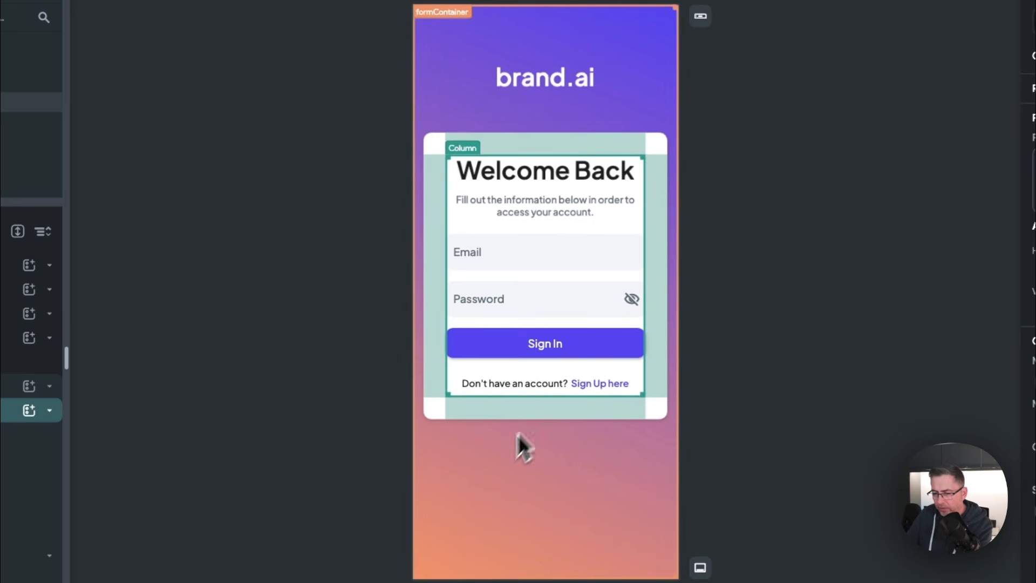
{"action": "left_click", "coordinate": [747, 424]}
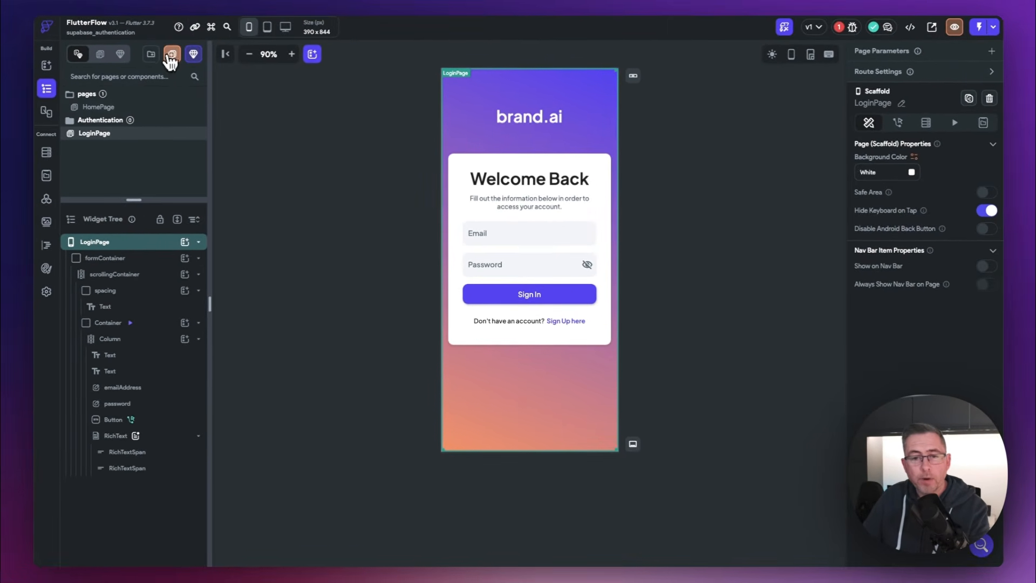
Step: Create a page named CreateAccount from the Create Account 3 Auth template with its template theme
{"action": "left_click", "coordinate": [172, 55]}
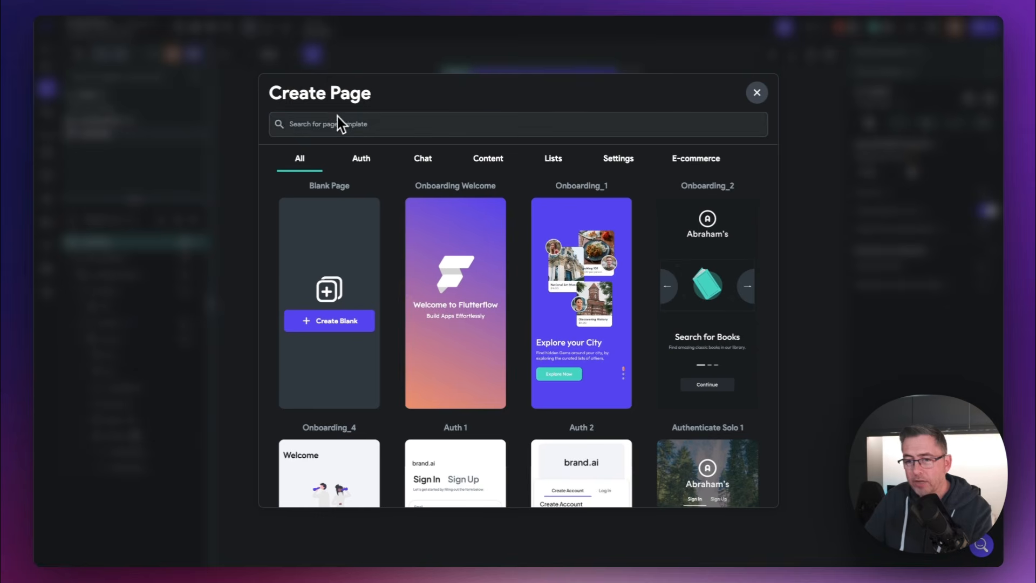
{"action": "left_click", "coordinate": [357, 161]}
{"action": "left_click", "coordinate": [352, 124]}
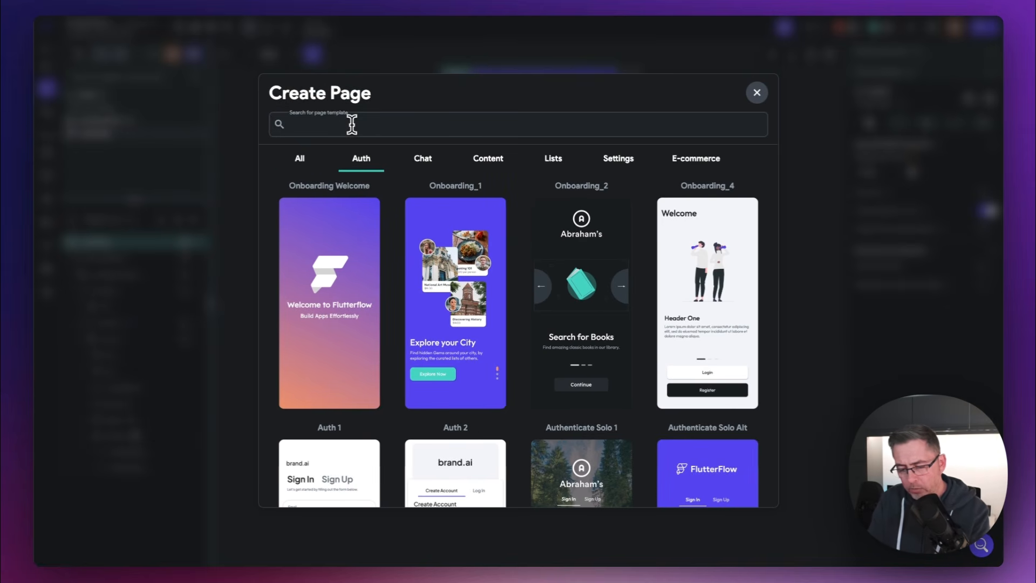
{"action": "type", "text": "Reg"}
{"action": "key", "text": "BackSpace"}
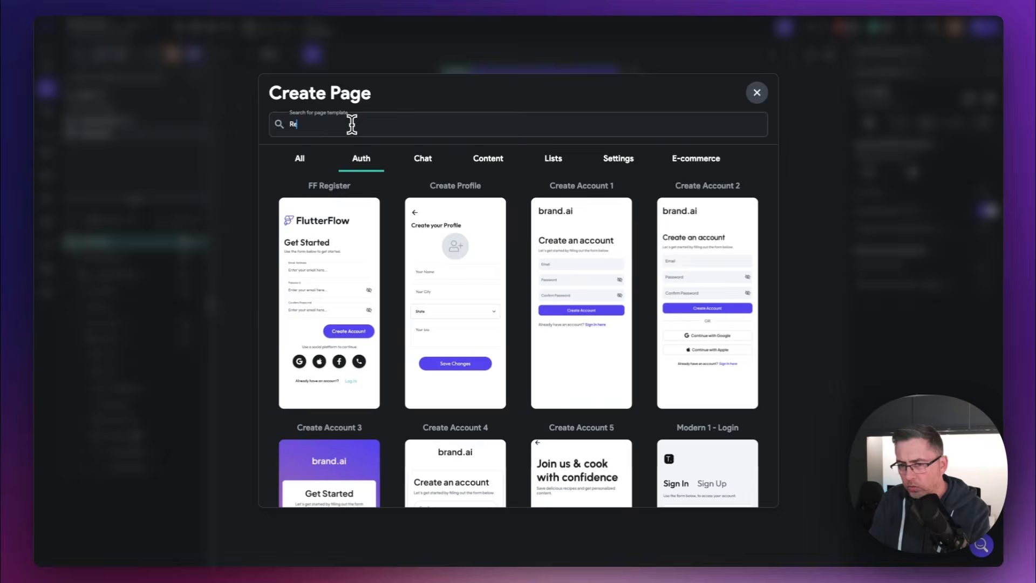
{"action": "key", "text": "BackSpace"}
{"action": "key", "text": "BackSpace"}
{"action": "type", "text": "Creat"}
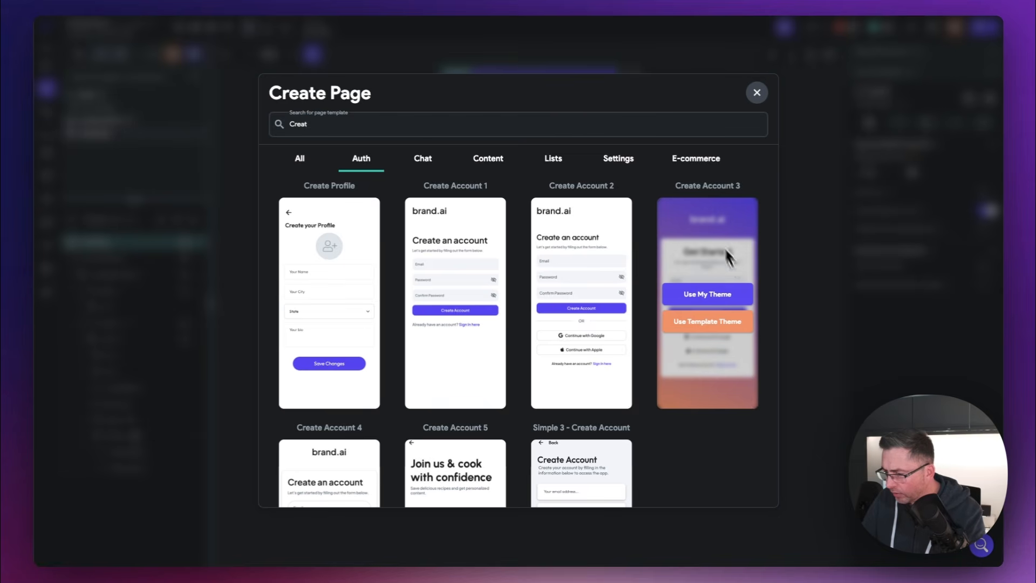
{"action": "mouse_move", "coordinate": [714, 285]}
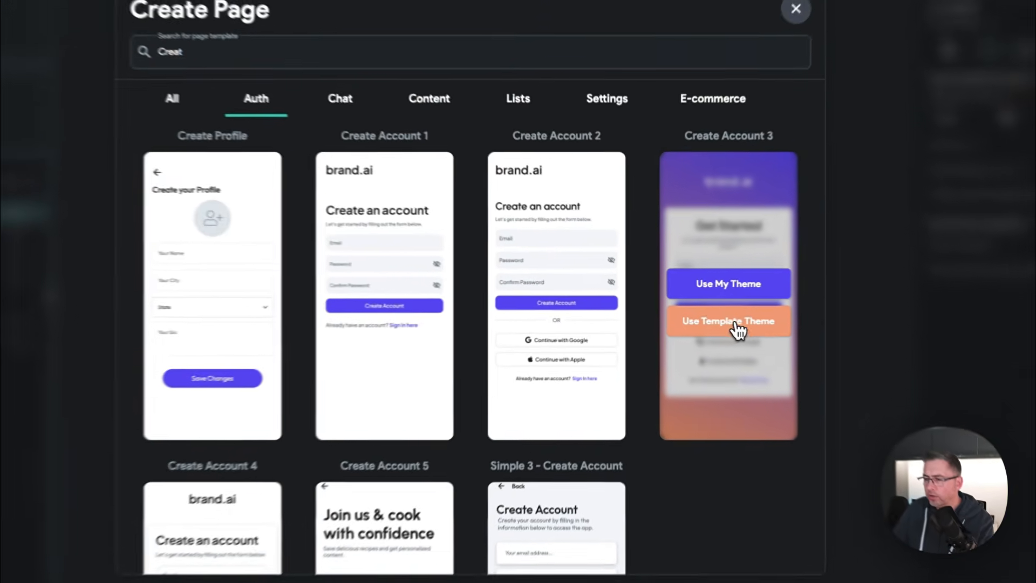
{"action": "left_click", "coordinate": [734, 318]}
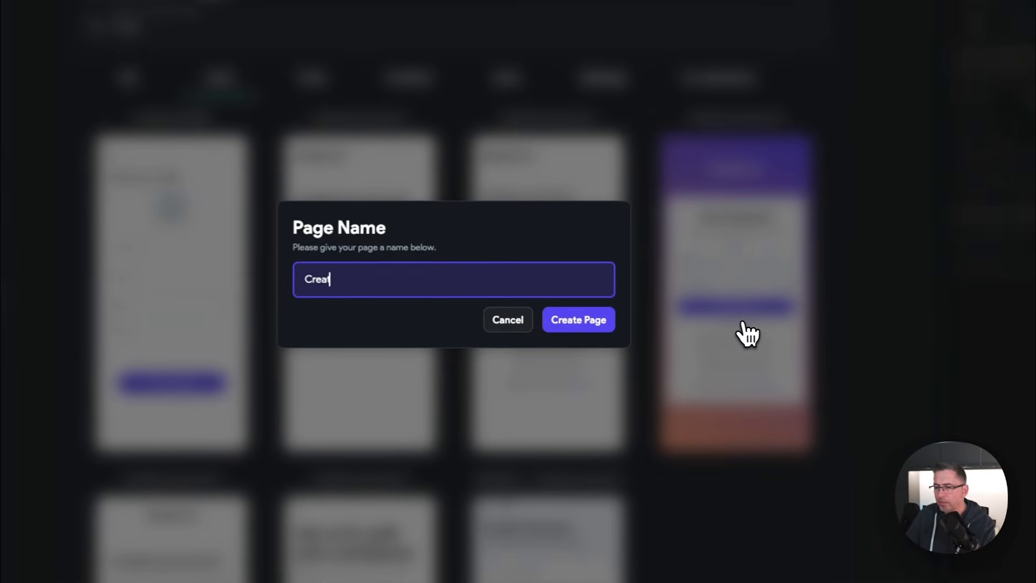
{"action": "type", "text": "Create"}
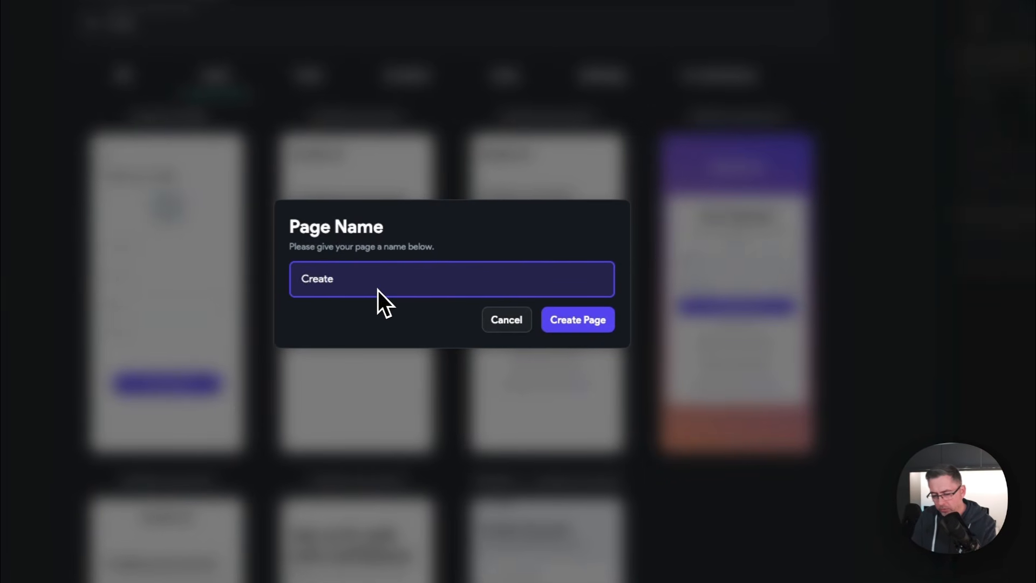
{"action": "type", "text": "Account"}
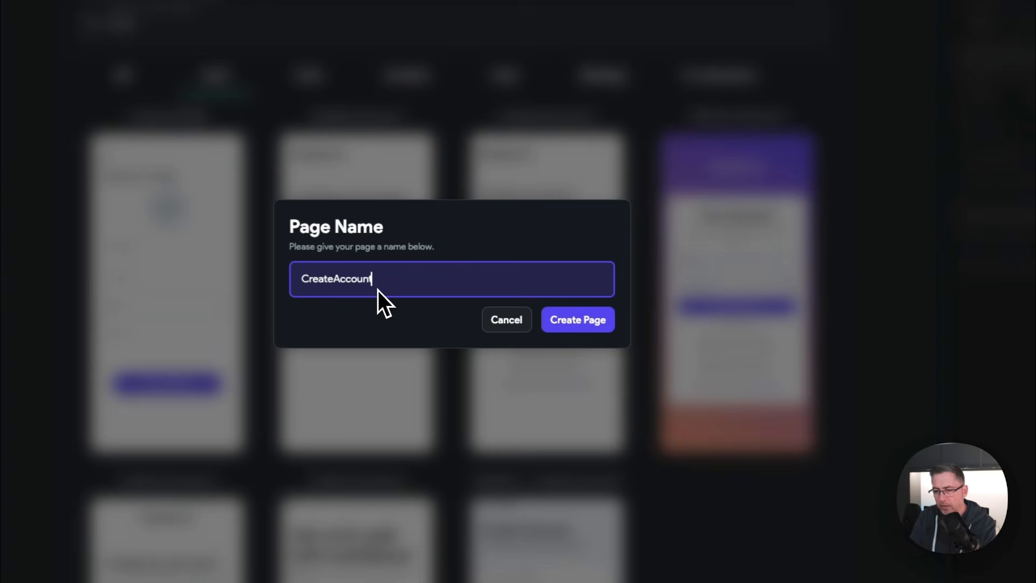
{"action": "left_click", "coordinate": [584, 324]}
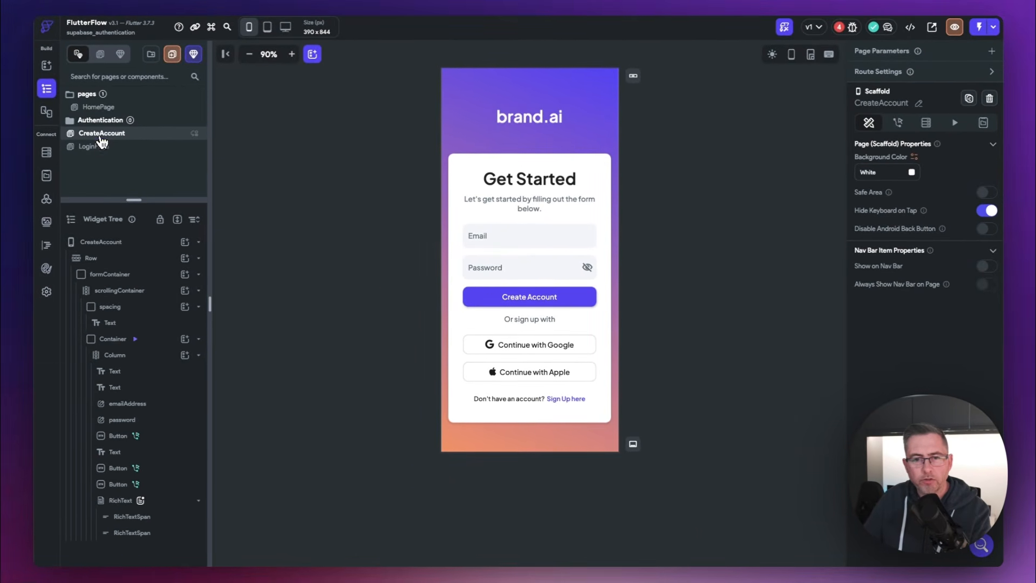
Step: File the page under the Authentication folder and delete the Continue with Google and Apple buttons
{"action": "left_click_drag", "start_coordinate": [100, 144], "coordinate": [97, 127]}
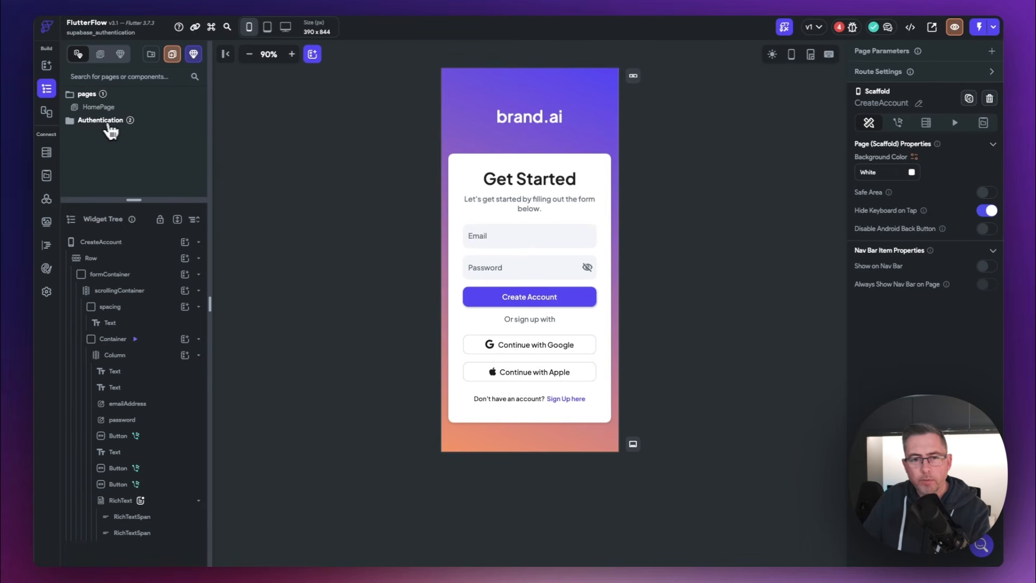
{"action": "left_click", "coordinate": [82, 124]}
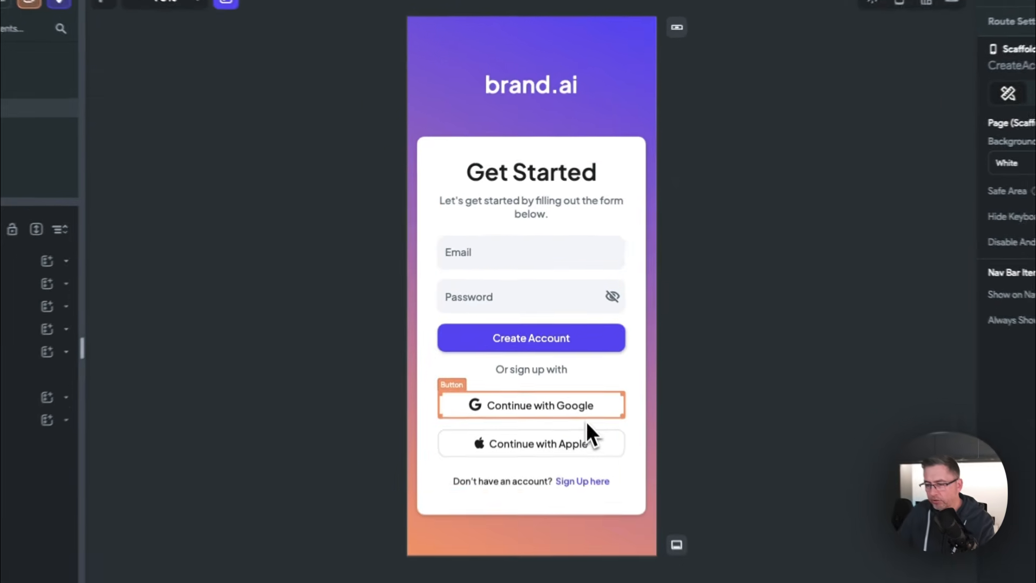
{"action": "left_click", "coordinate": [590, 413]}
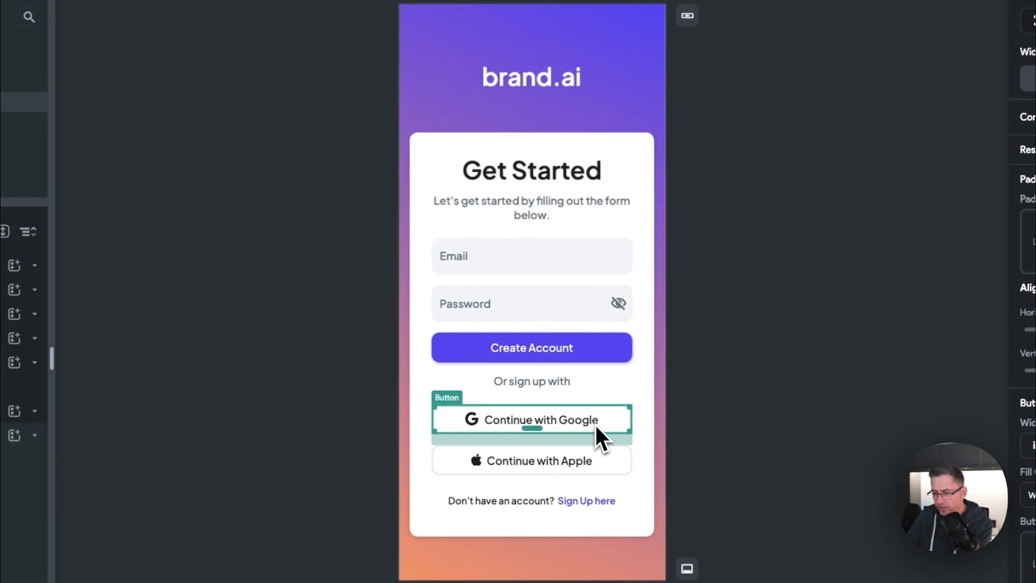
{"action": "key", "text": "Delete"}
{"action": "left_click", "coordinate": [590, 423]}
{"action": "key", "text": "Delete"}
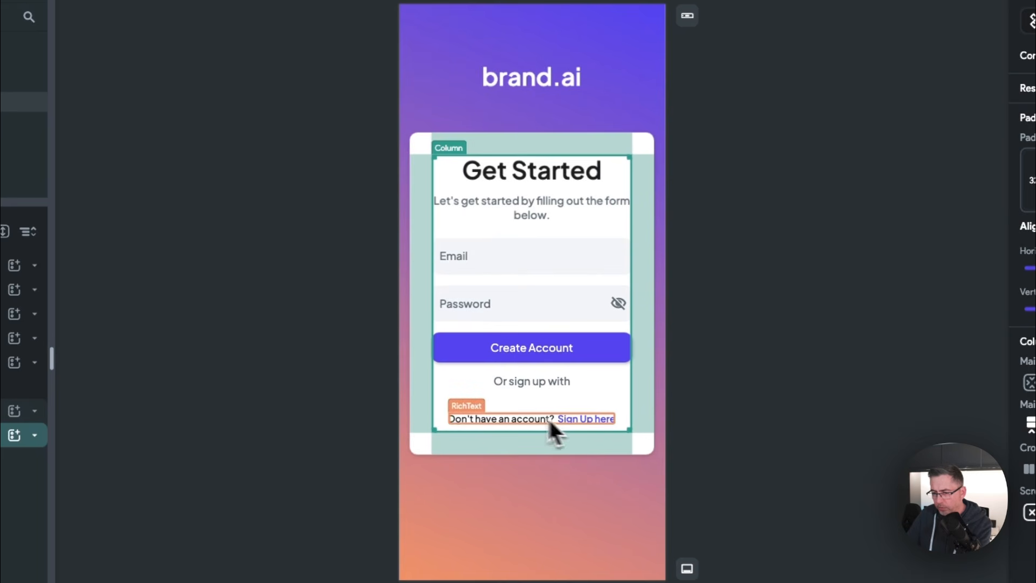
Step: Delete the 'Or sign up with' text line from the form
{"action": "left_click", "coordinate": [544, 381]}
{"action": "key", "text": "Delete"}
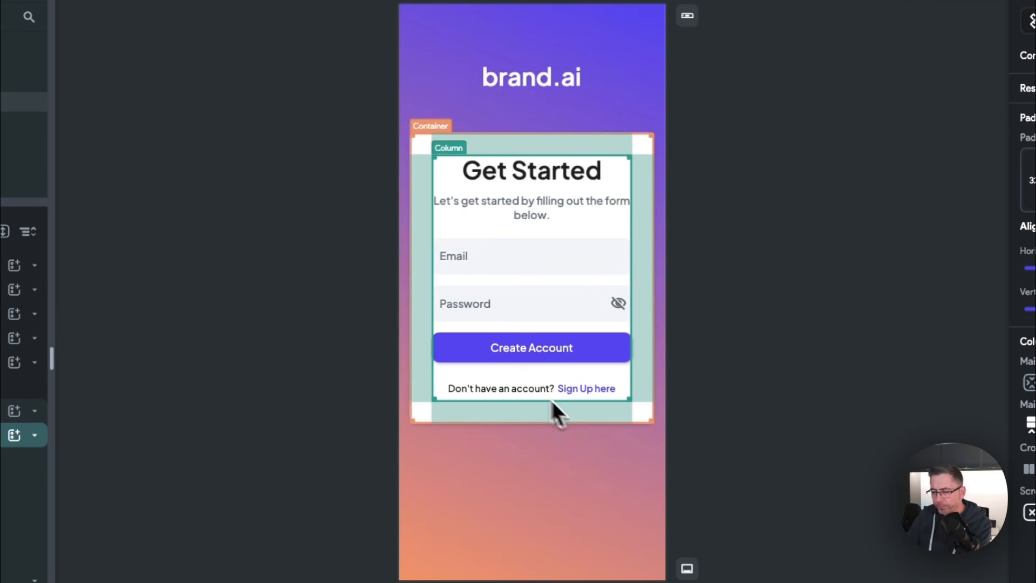
{"action": "left_click", "coordinate": [541, 78]}
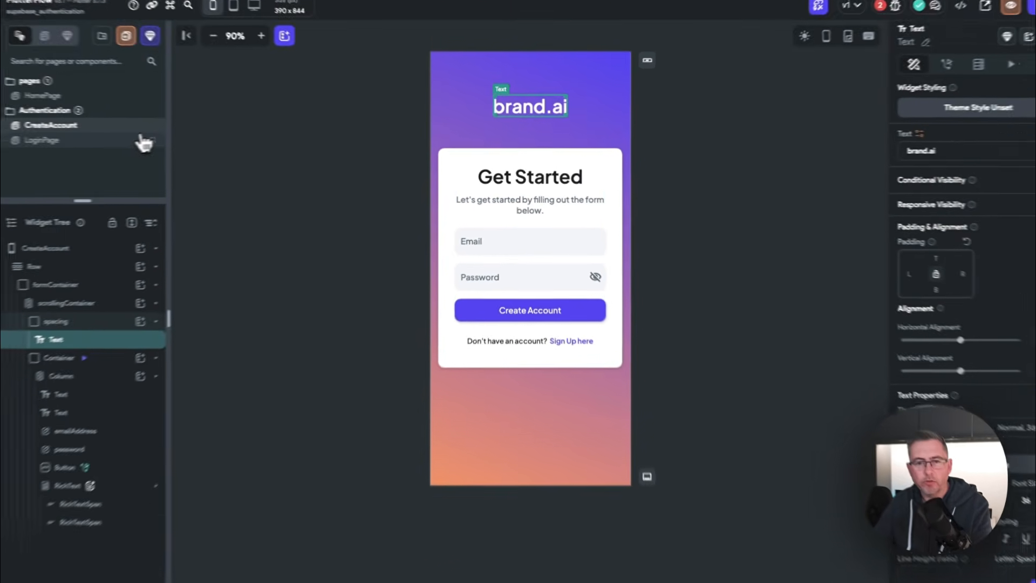
Step: Give LoginPage's 'Don't have an account? Sign Up here' line an On Tap Navigate To CreateAccount, then reopen CreateAccount
{"action": "left_click", "coordinate": [51, 142]}
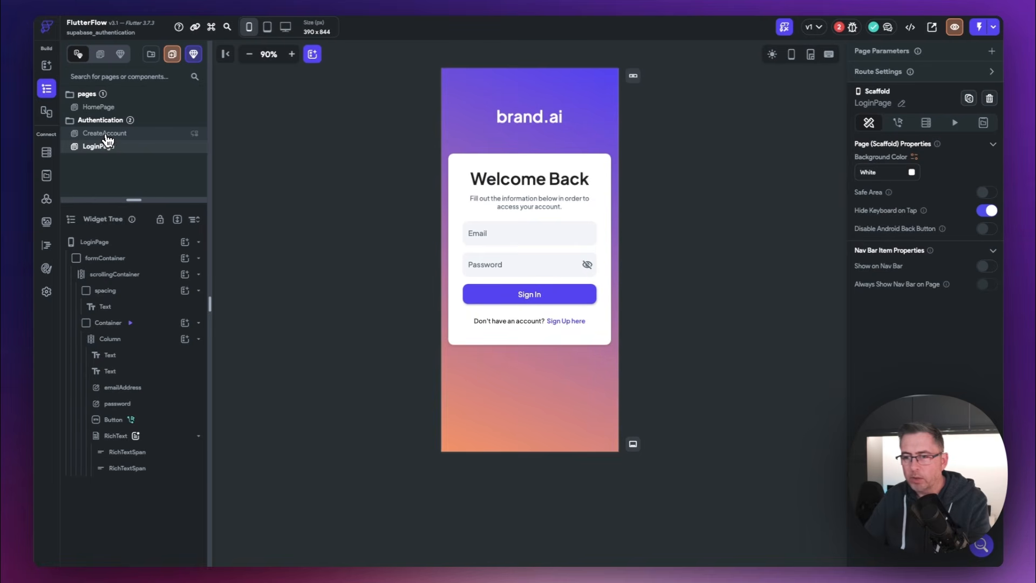
{"action": "left_click", "coordinate": [107, 134]}
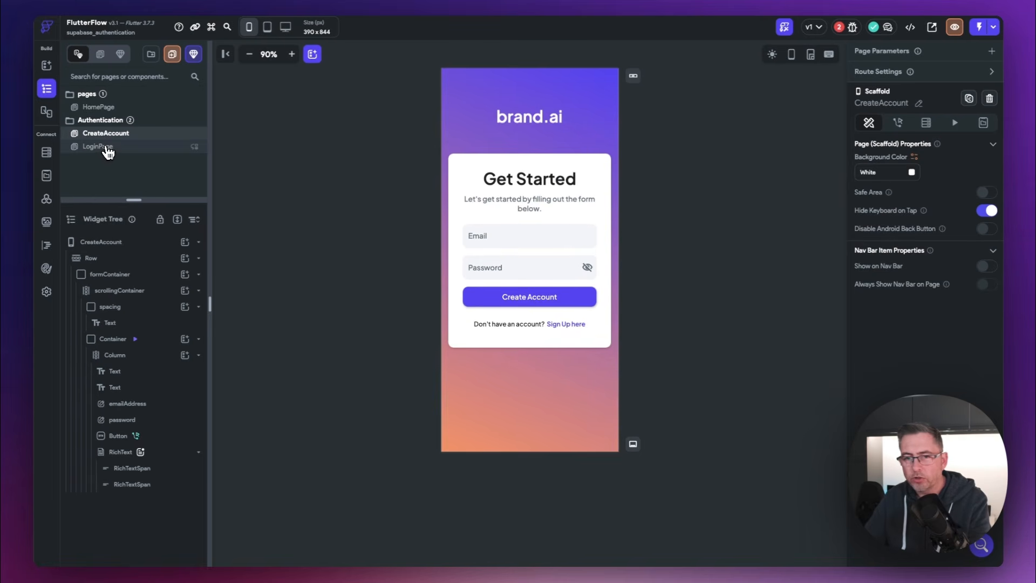
{"action": "left_click", "coordinate": [107, 148]}
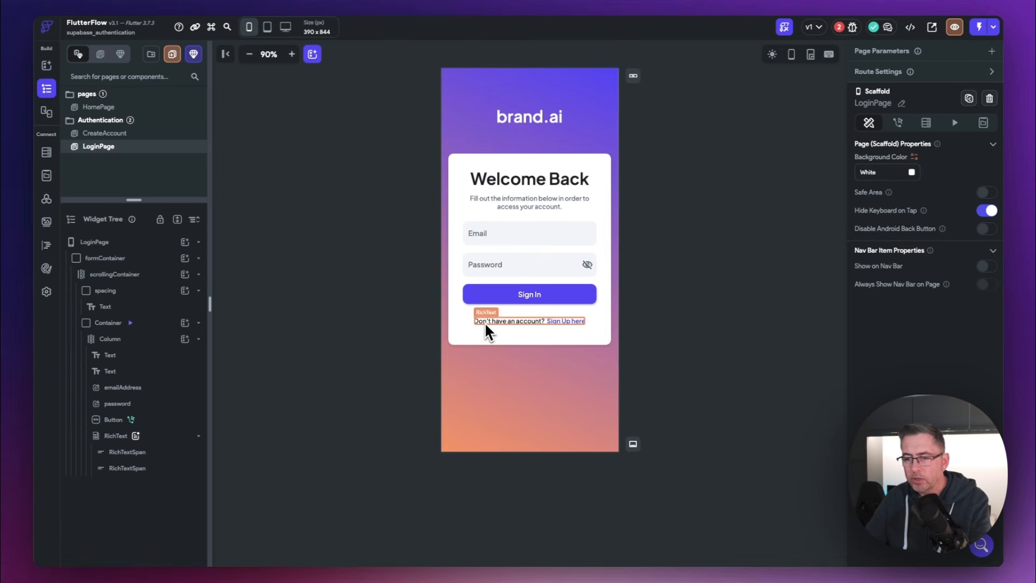
{"action": "left_click", "coordinate": [562, 322]}
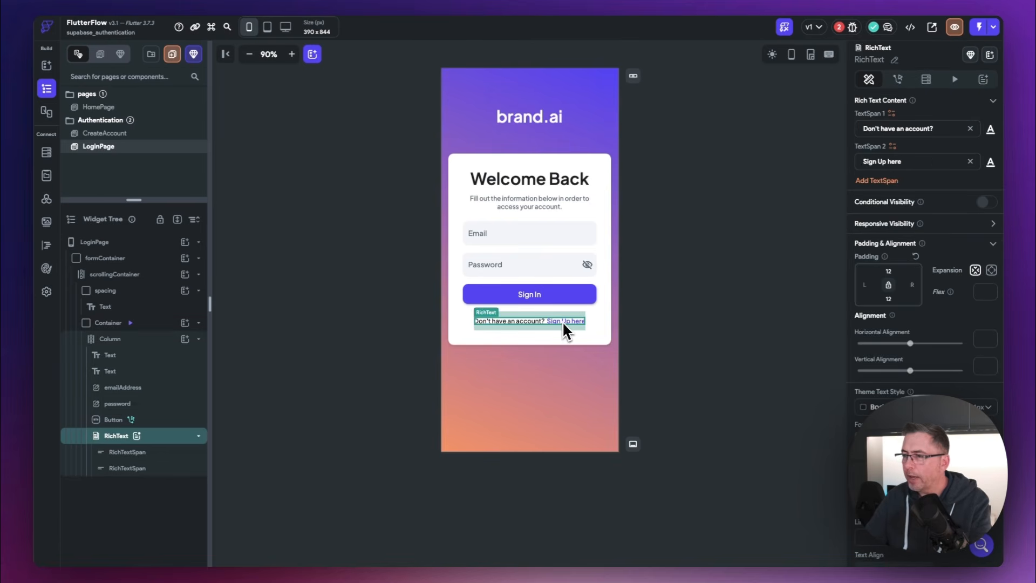
{"action": "left_click", "coordinate": [898, 81]}
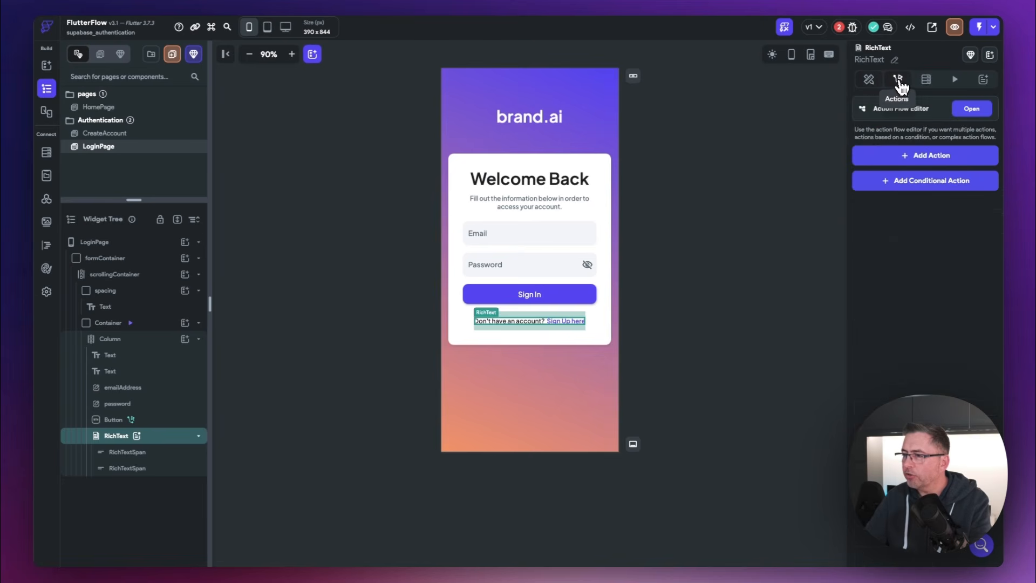
{"action": "left_click", "coordinate": [920, 158]}
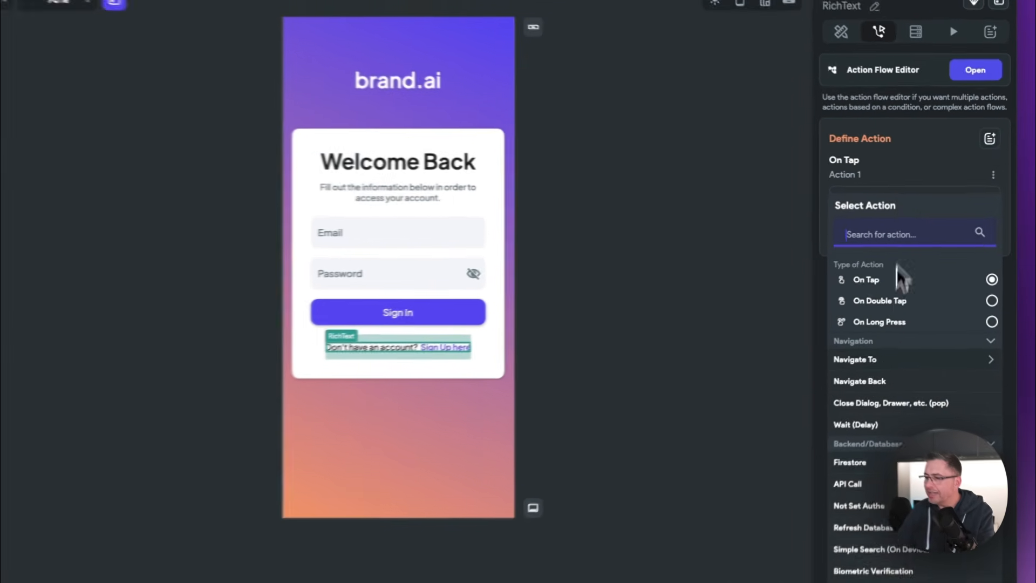
{"action": "left_click", "coordinate": [893, 330]}
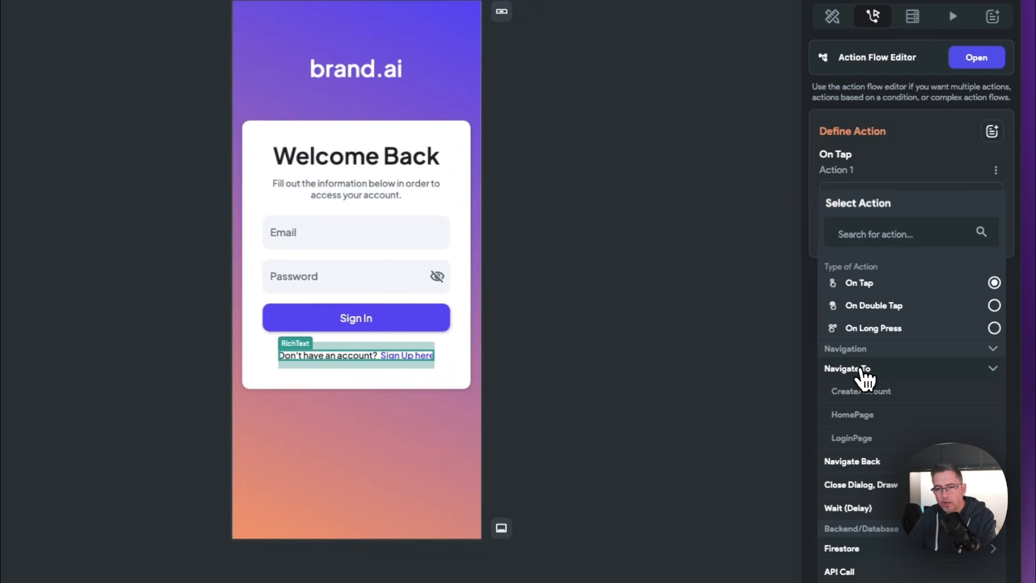
{"action": "left_click", "coordinate": [863, 391]}
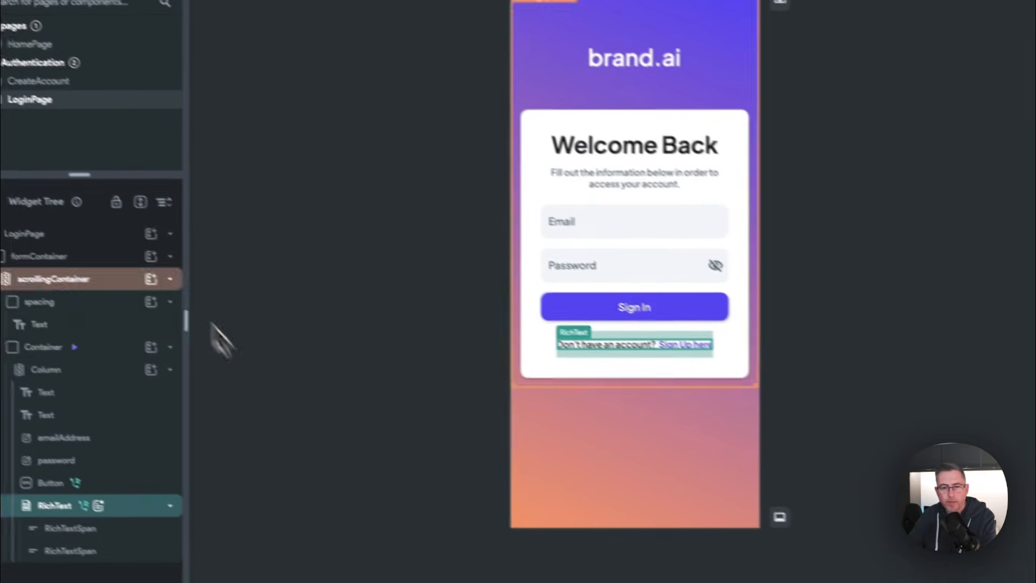
{"action": "left_click", "coordinate": [45, 82]}
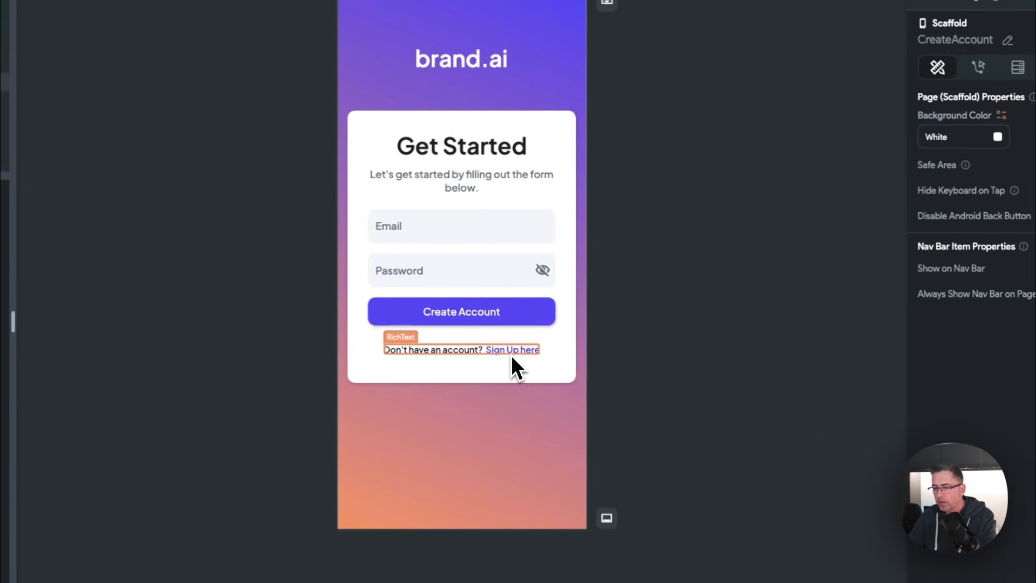
Step: Replace the footer text spans with 'Already an account' and 'Login Here!'
{"action": "left_click", "coordinate": [511, 354]}
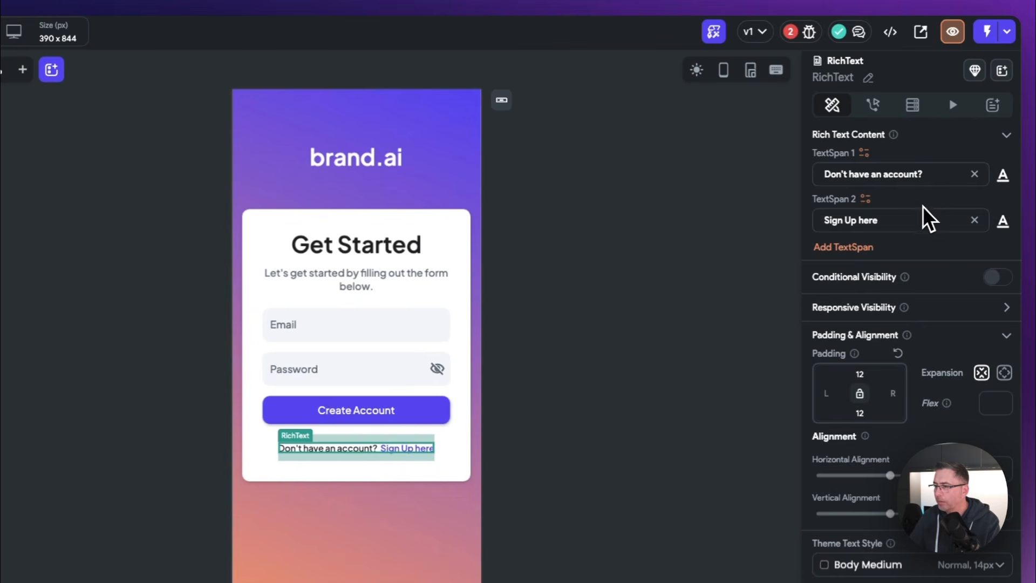
{"action": "left_click_drag", "start_coordinate": [918, 174], "coordinate": [815, 171]}
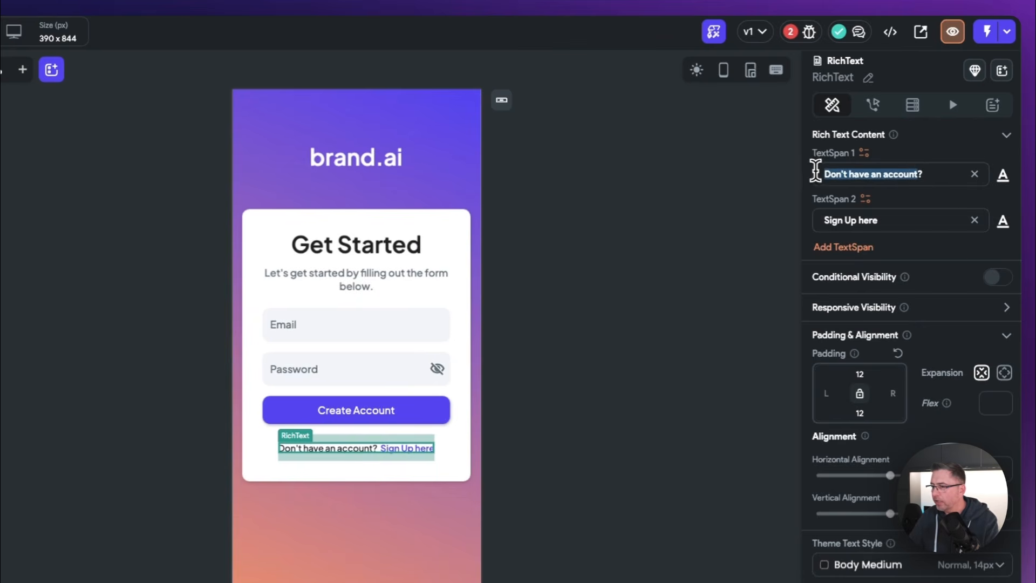
{"action": "type", "text": "Already an a"}
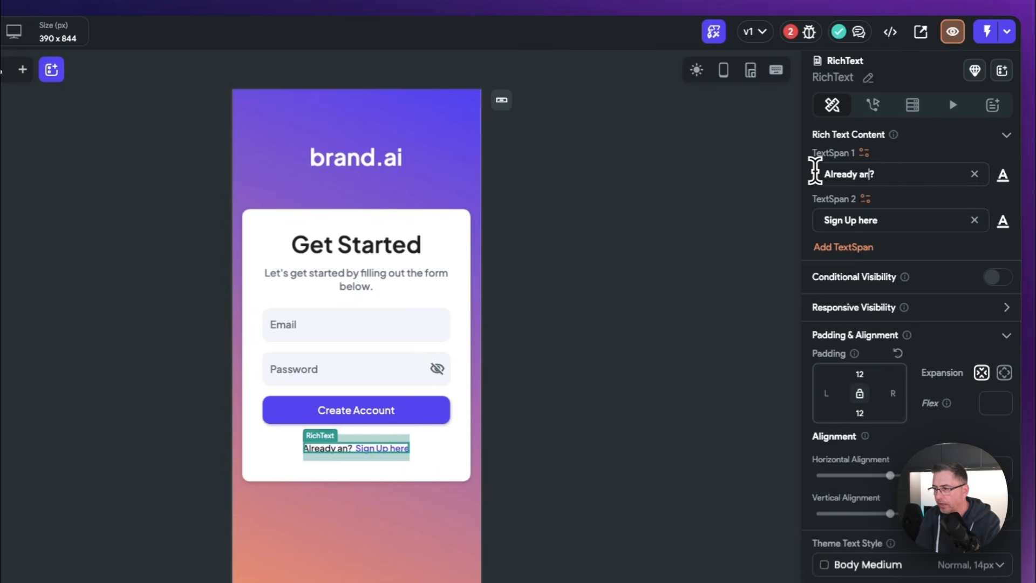
{"action": "type", "text": "ccount"}
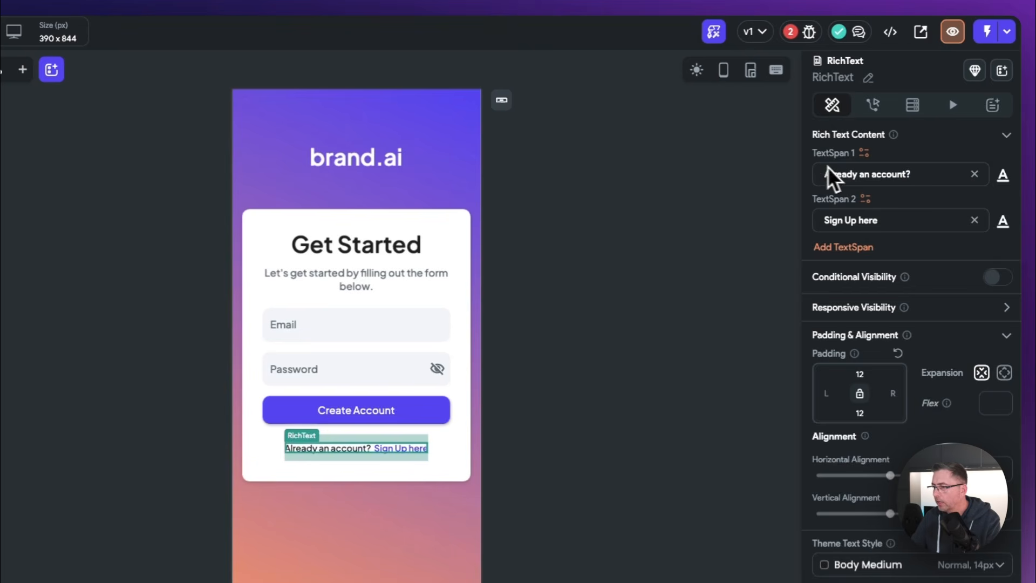
{"action": "left_click_drag", "start_coordinate": [878, 221], "coordinate": [788, 222]}
{"action": "type", "text": "L"}
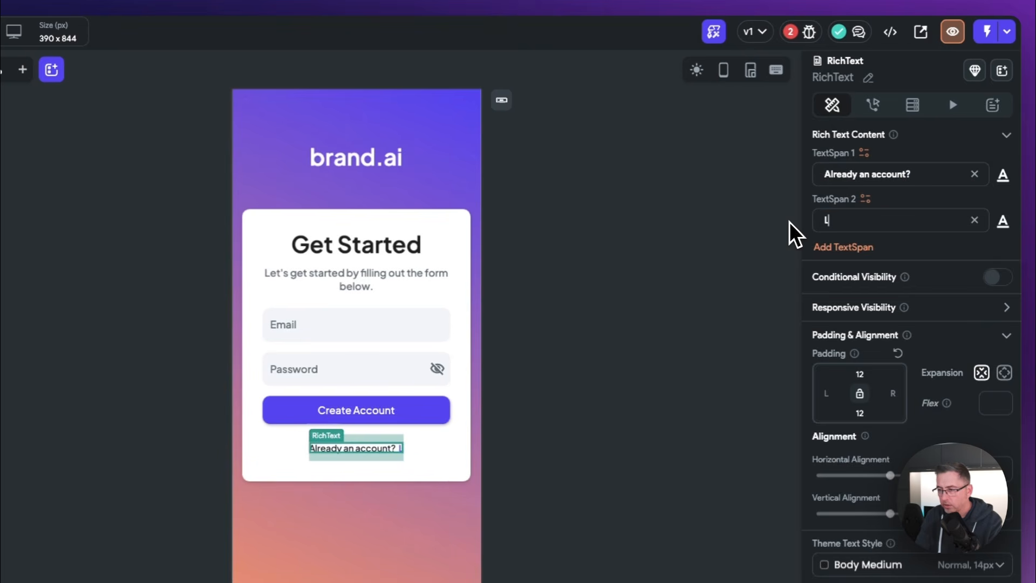
{"action": "type", "text": "ogin Here!"}
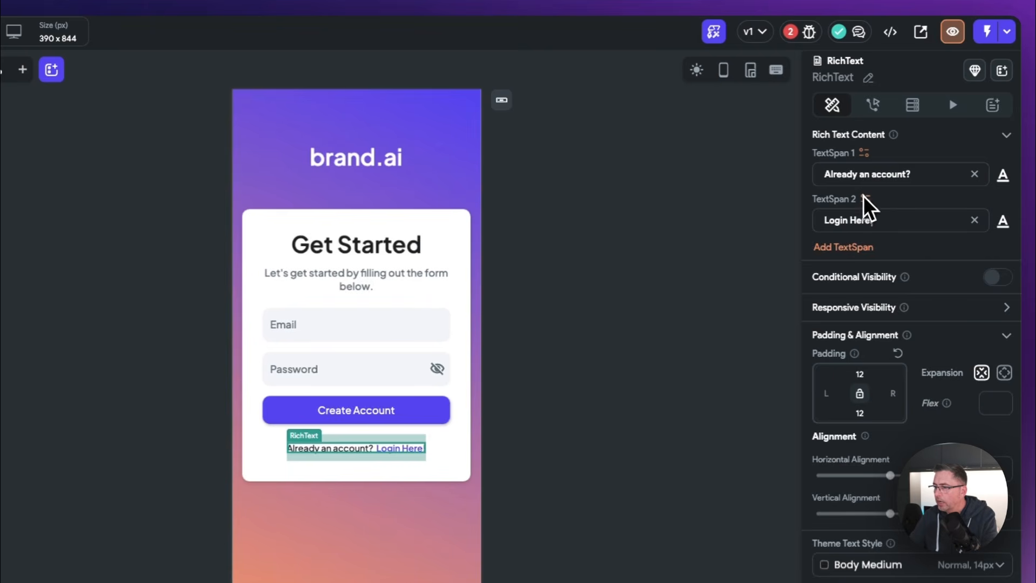
{"action": "left_click", "coordinate": [876, 107]}
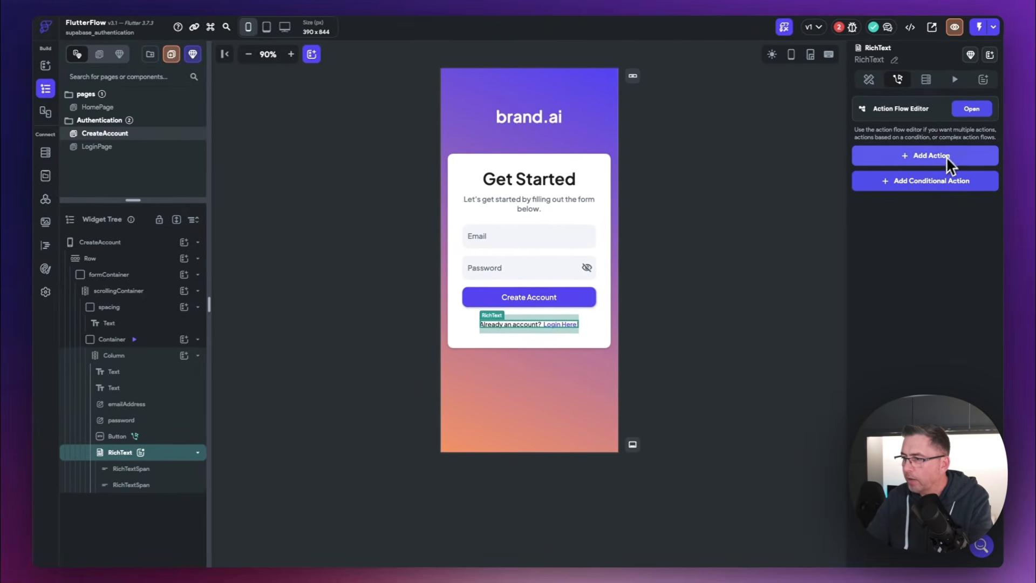
Step: Add an On Tap action to the footer line that navigates to LoginPage
{"action": "left_click", "coordinate": [968, 110]}
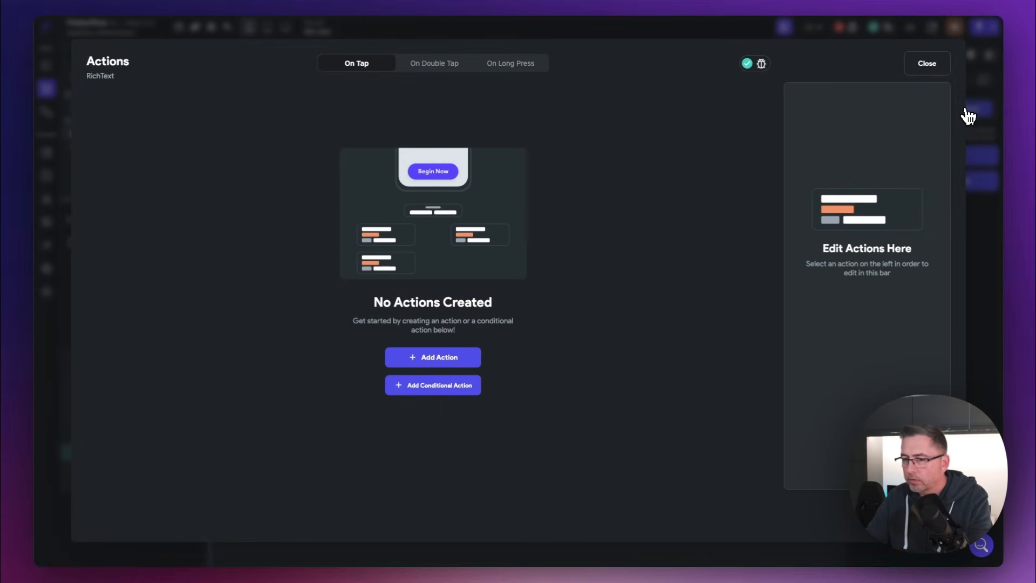
{"action": "left_click", "coordinate": [438, 363]}
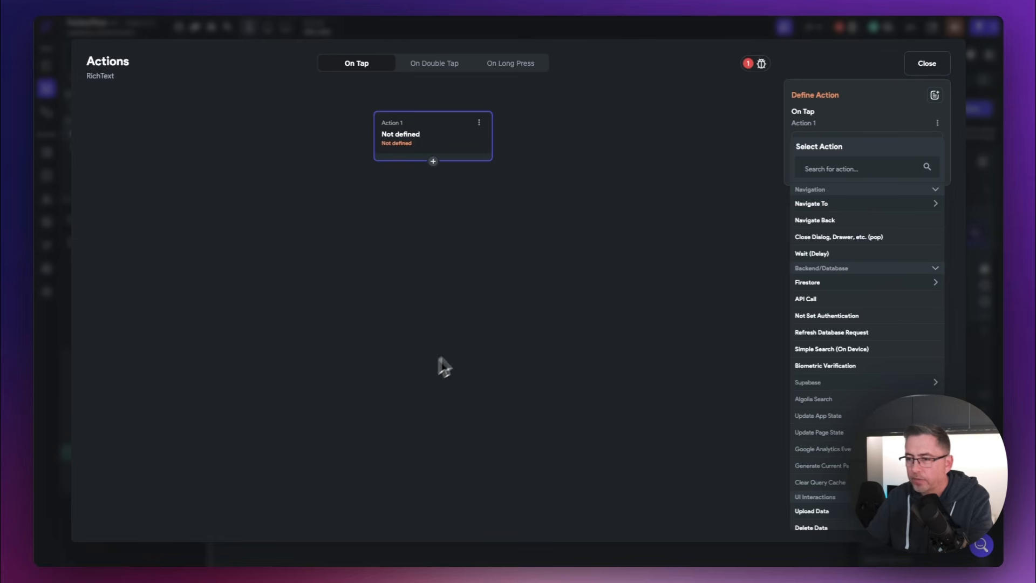
{"action": "left_click", "coordinate": [818, 206]}
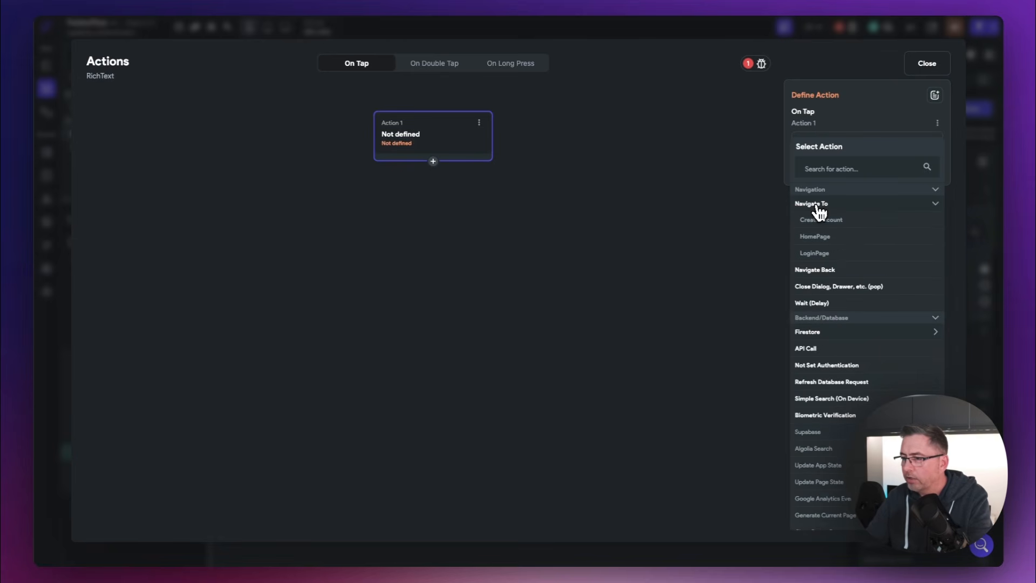
{"action": "left_click", "coordinate": [826, 259]}
{"action": "left_click", "coordinate": [927, 64]}
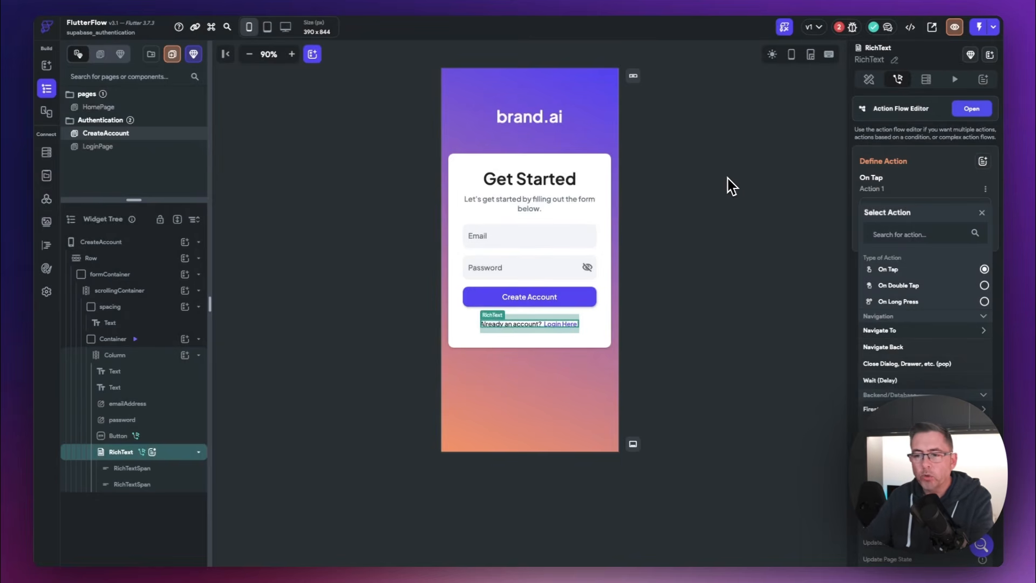
{"action": "left_click", "coordinate": [512, 273]}
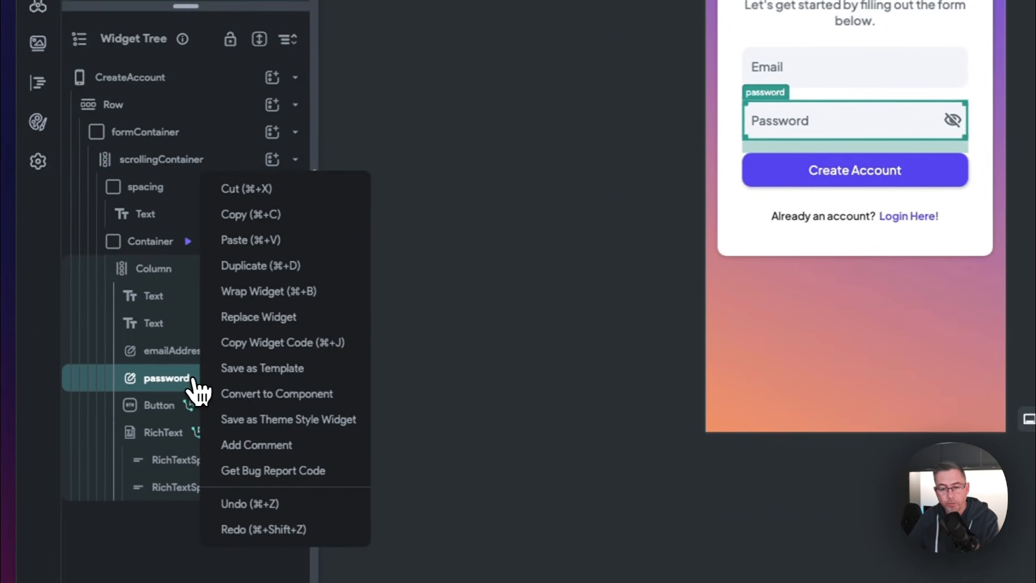
Step: Duplicate the password field and rename the copy to confirmPassword
{"action": "left_click", "coordinate": [258, 275]}
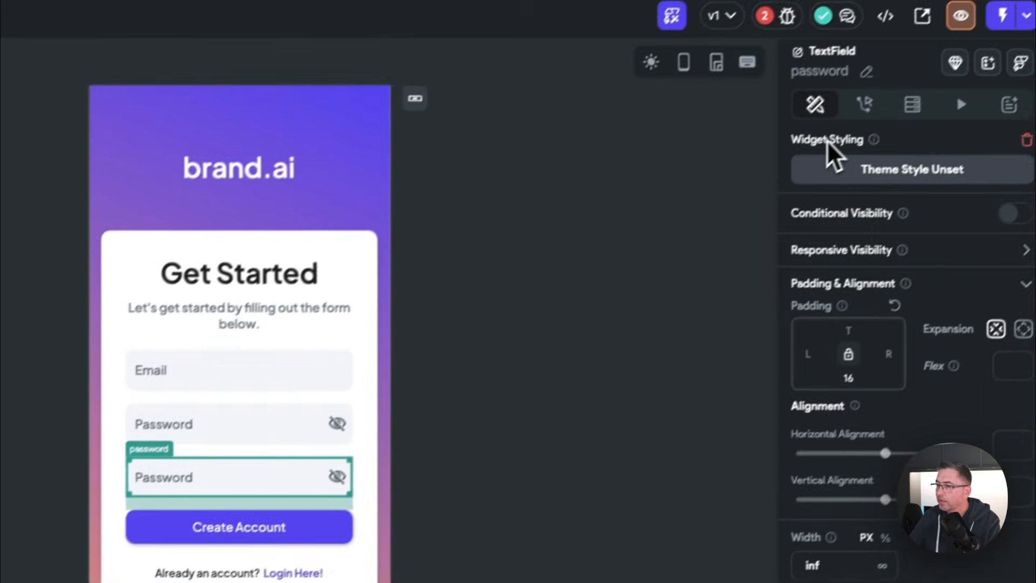
{"action": "left_click", "coordinate": [843, 98]}
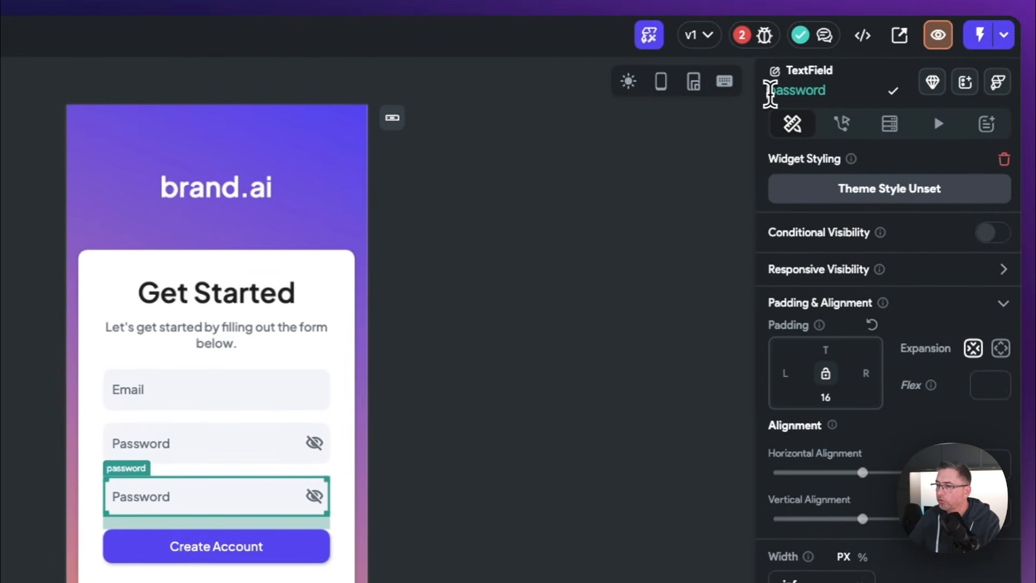
{"action": "left_click", "coordinate": [769, 91]}
{"action": "type", "text": "confirm"}
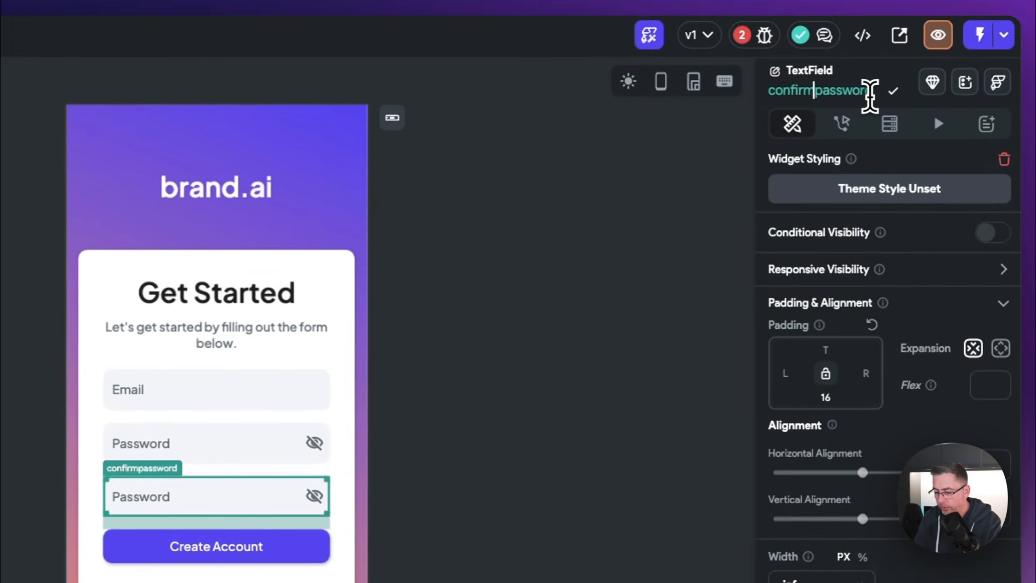
{"action": "key", "text": "Delete"}
{"action": "type", "text": "P"}
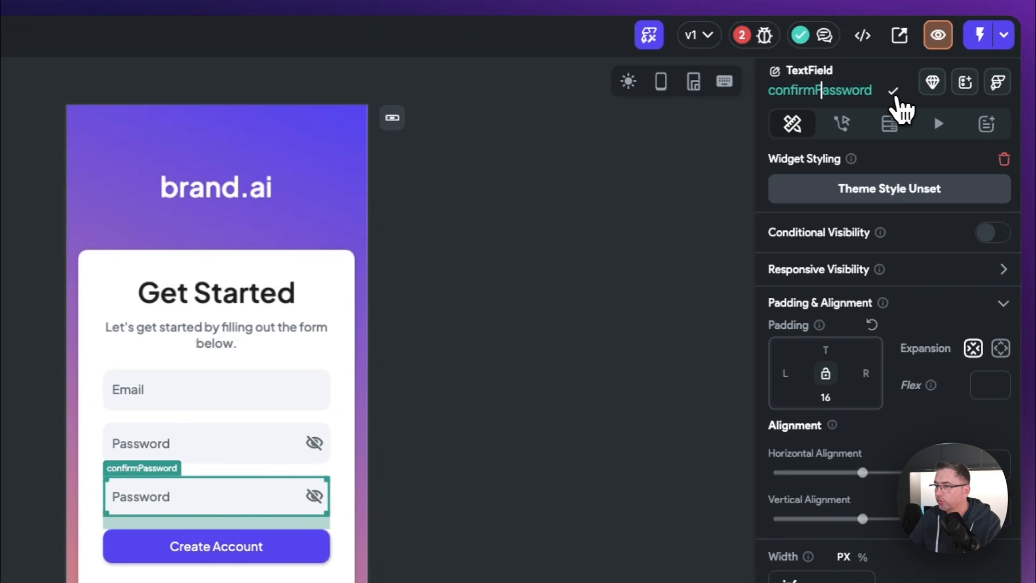
{"action": "left_click", "coordinate": [893, 91]}
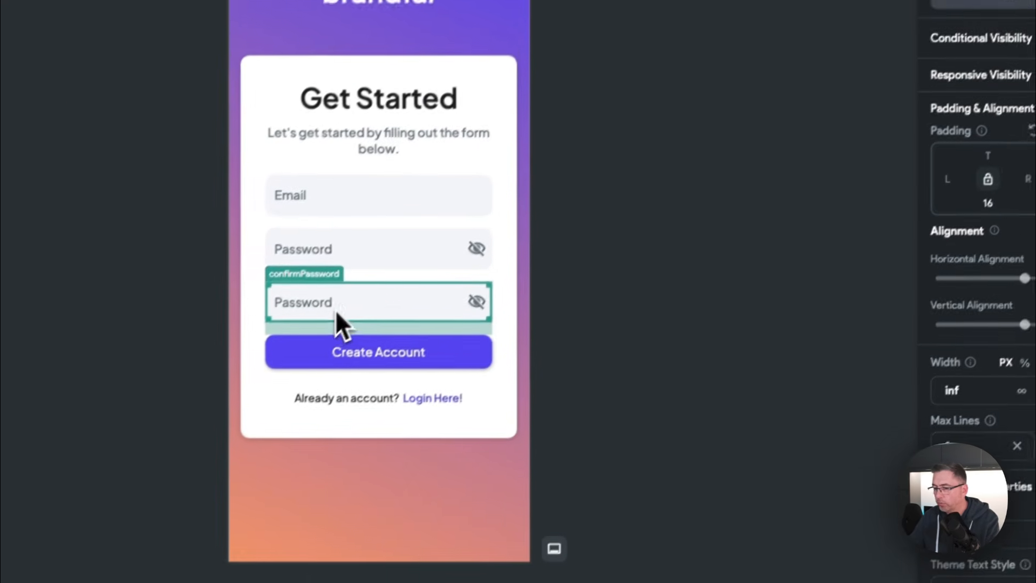
Step: Set the confirmPassword field's Label Text to 'Confirm Password'
{"action": "scroll", "coordinate": [877, 380], "scroll_direction": "down", "scroll_amount": 10}
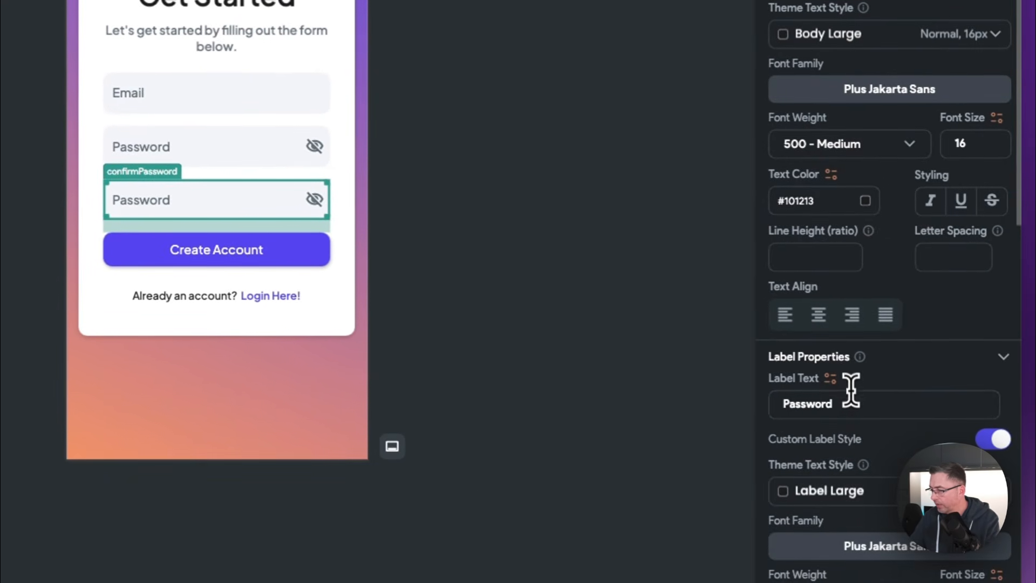
{"action": "left_click_drag", "start_coordinate": [856, 405], "coordinate": [735, 415]}
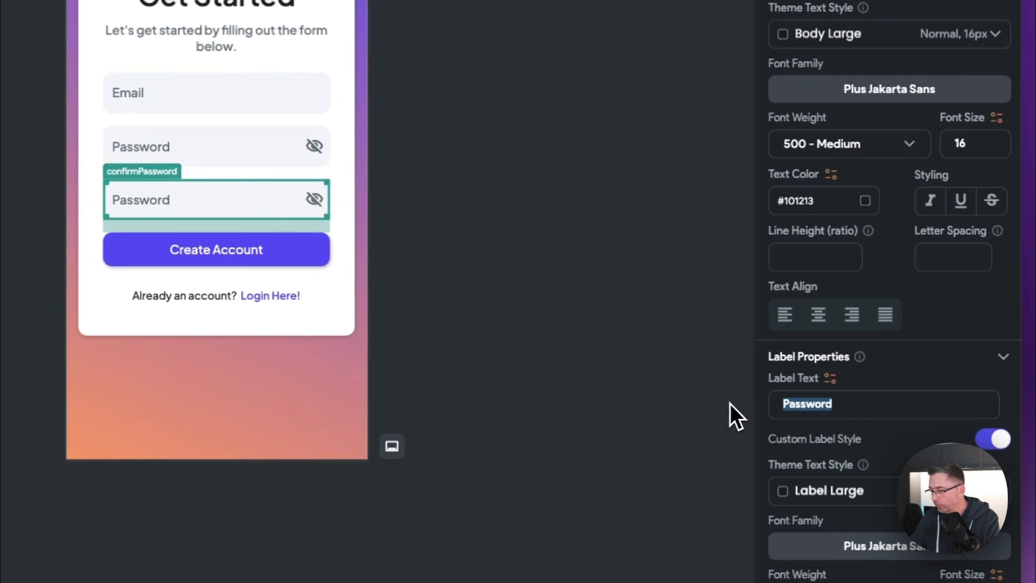
{"action": "scroll", "coordinate": [854, 401], "scroll_direction": "down", "scroll_amount": 1}
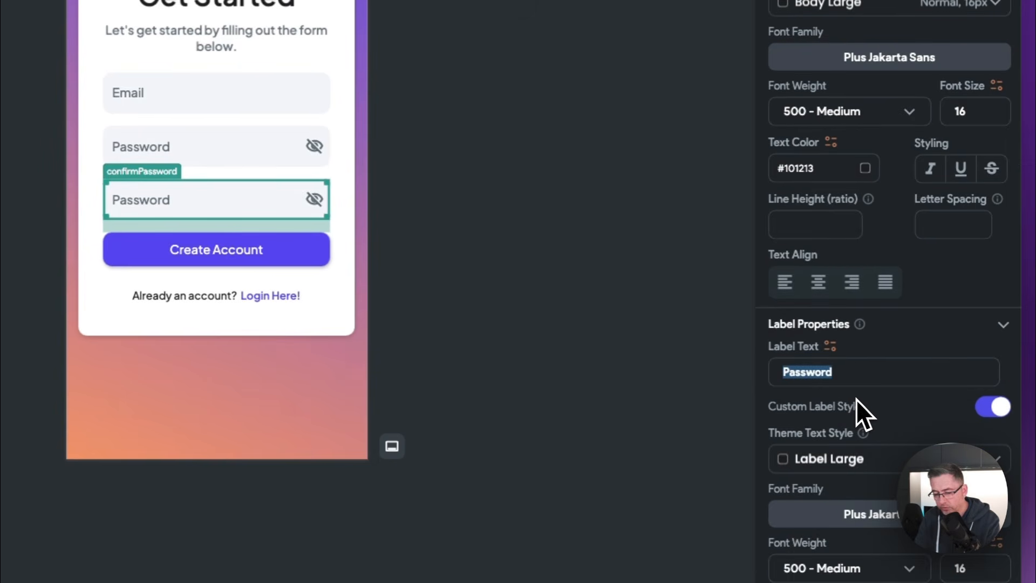
{"action": "type", "text": "Confirm"}
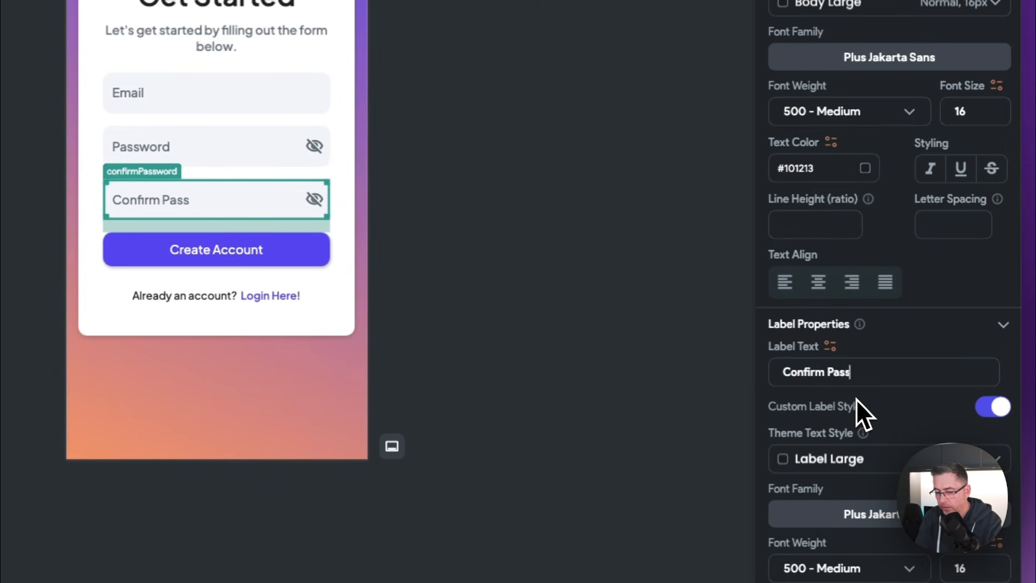
{"action": "type", "text": " Password"}
{"action": "left_click", "coordinate": [550, 232]}
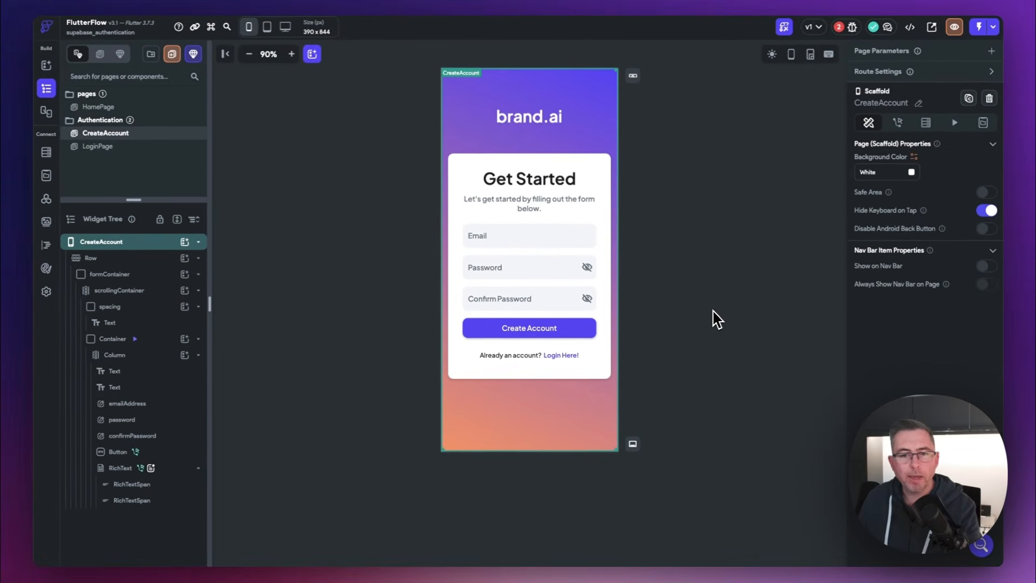
Step: Switch to the LoginPage from the Pages panel
{"action": "left_click", "coordinate": [98, 149]}
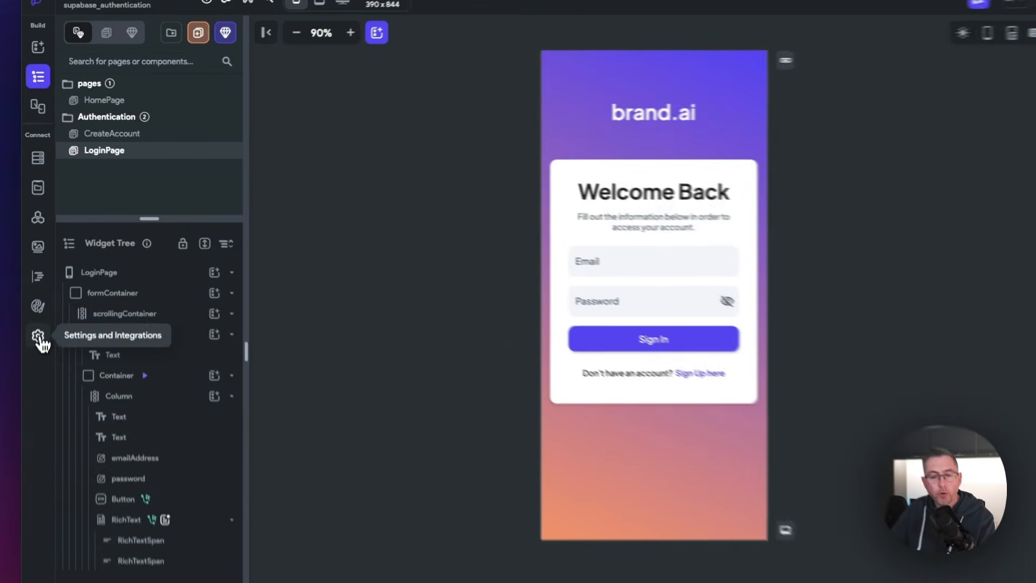
Step: Enable authentication in the app settings and choose Supabase as the authentication type
{"action": "left_click", "coordinate": [46, 292]}
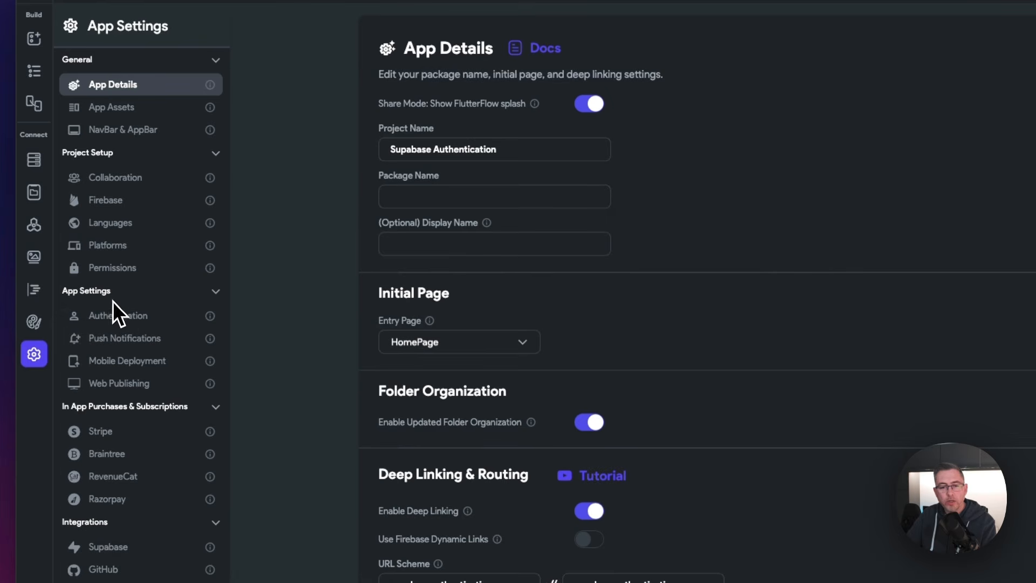
{"action": "left_click", "coordinate": [119, 320]}
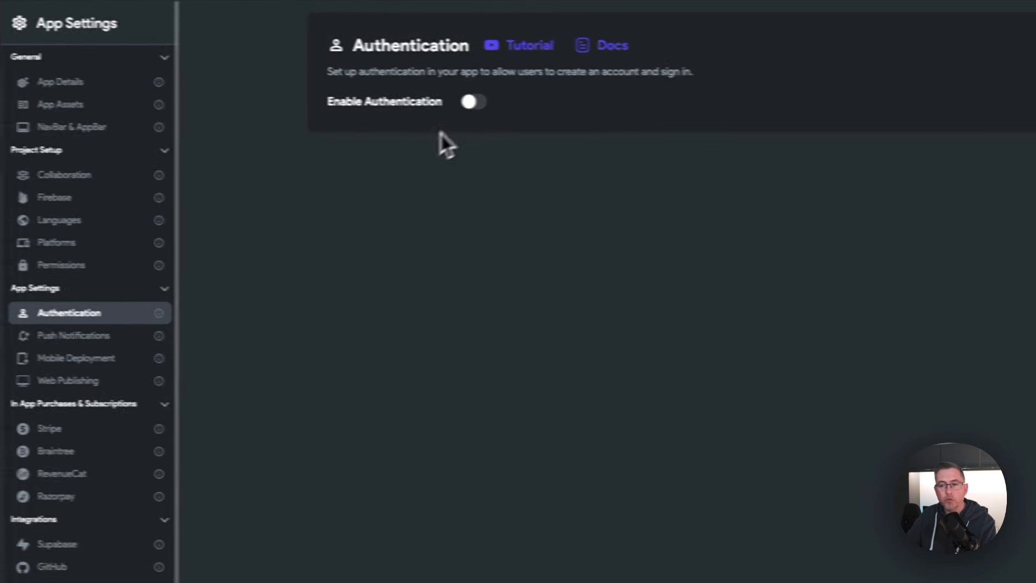
{"action": "left_click", "coordinate": [473, 103]}
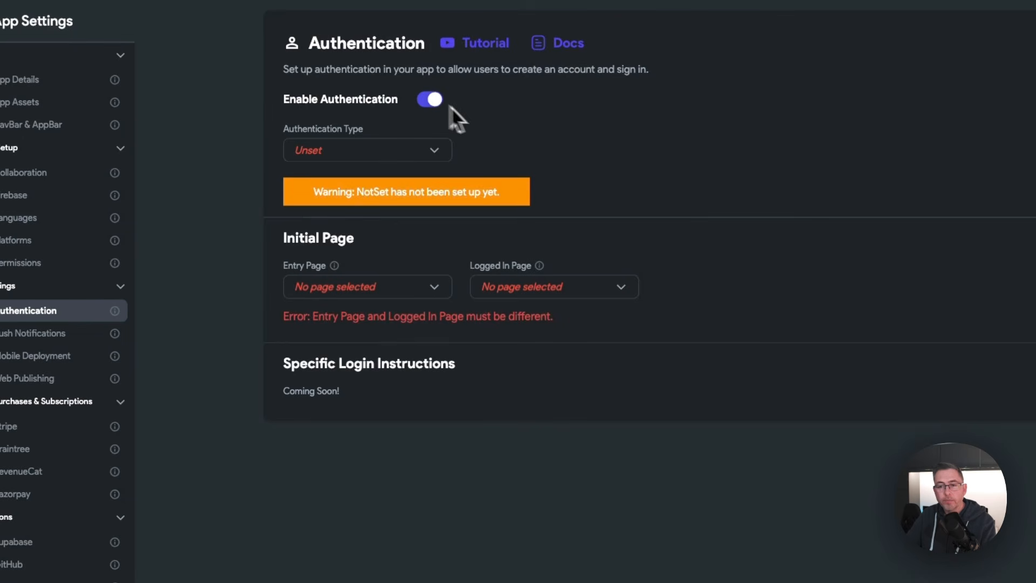
{"action": "left_click", "coordinate": [438, 153]}
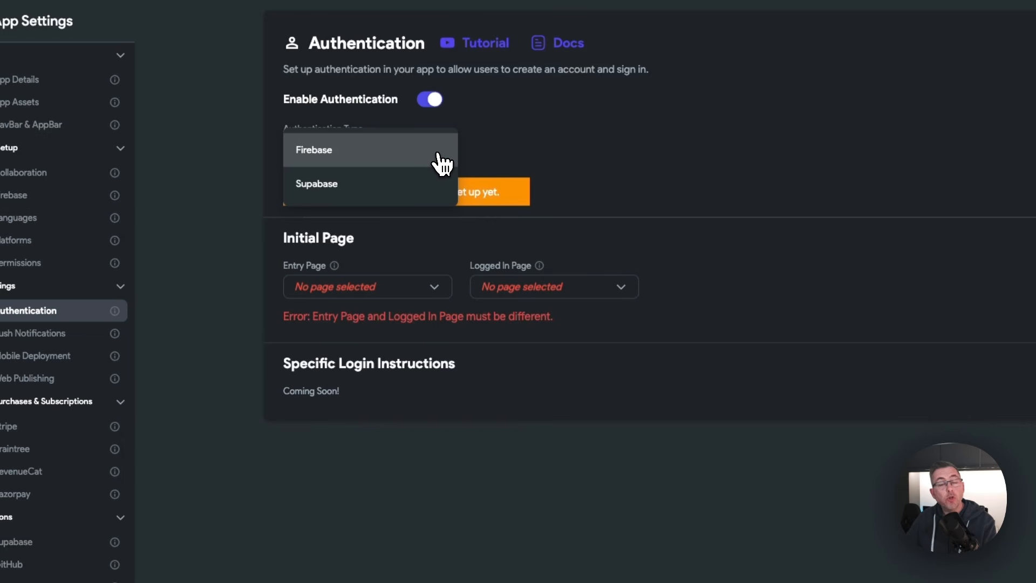
{"action": "left_click", "coordinate": [348, 189]}
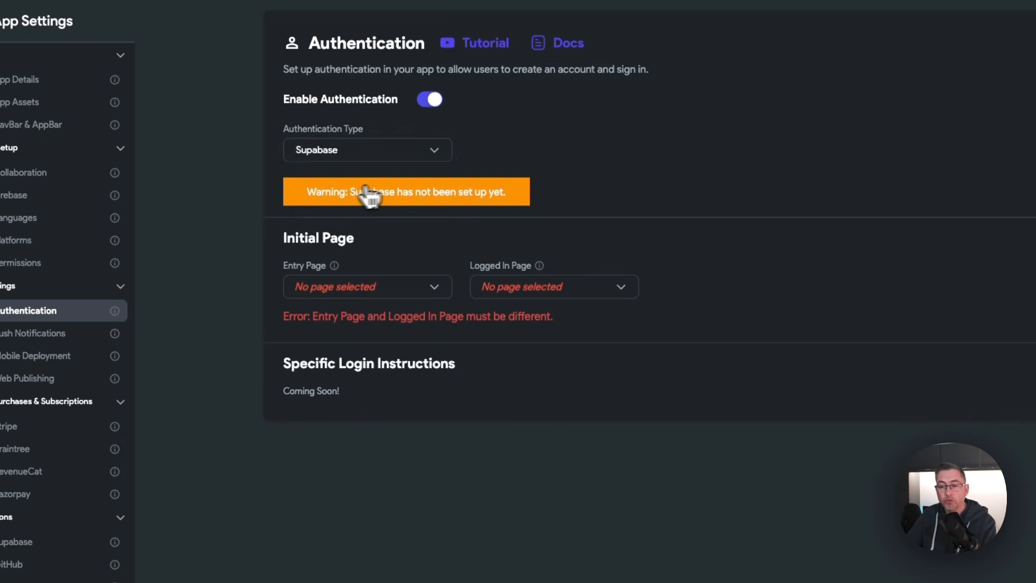
Step: Set LoginPage as the entry page and HomePage as the logged-in page
{"action": "left_click", "coordinate": [436, 294]}
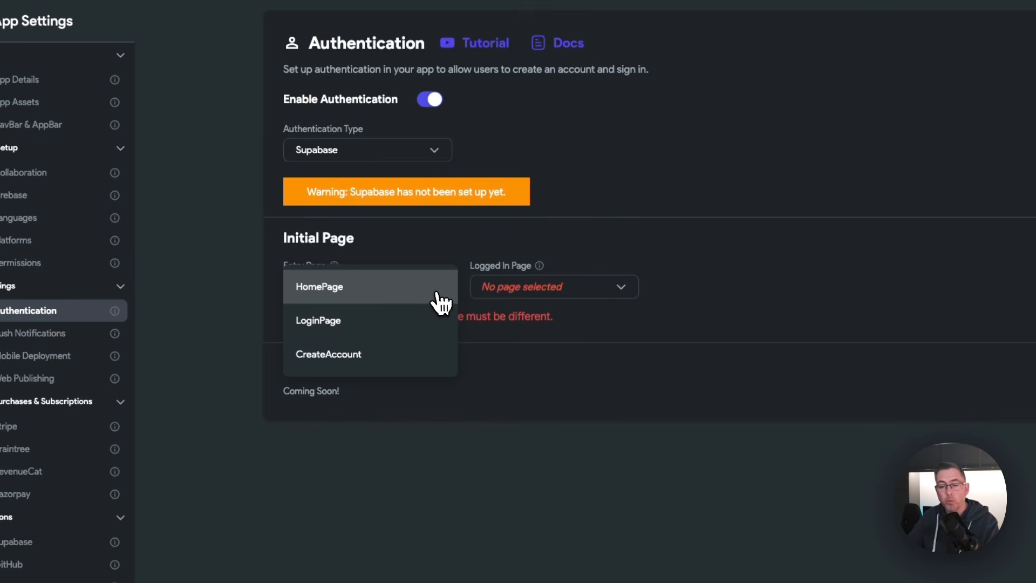
{"action": "left_click", "coordinate": [330, 323]}
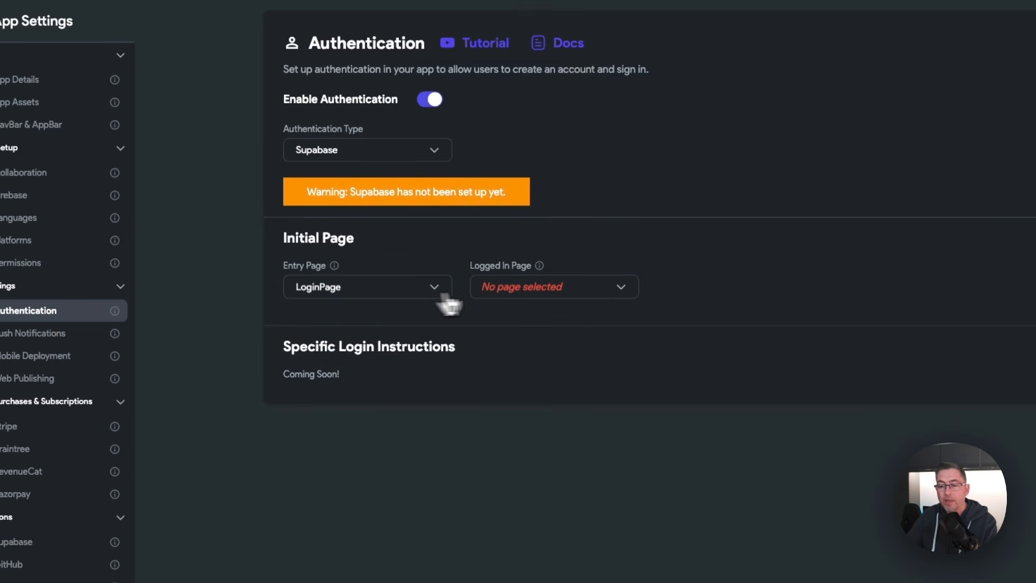
{"action": "left_click", "coordinate": [536, 296]}
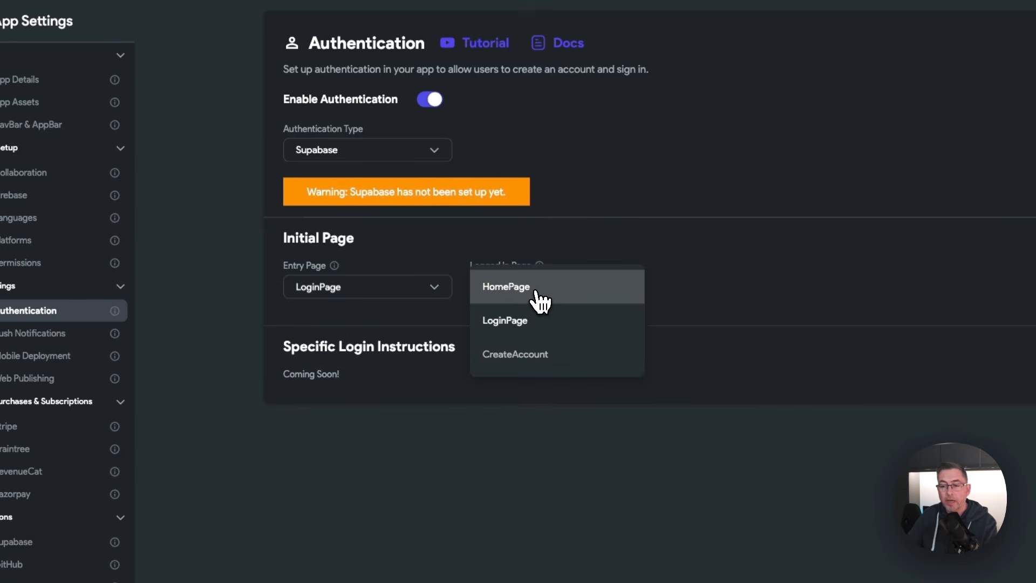
{"action": "left_click", "coordinate": [507, 291]}
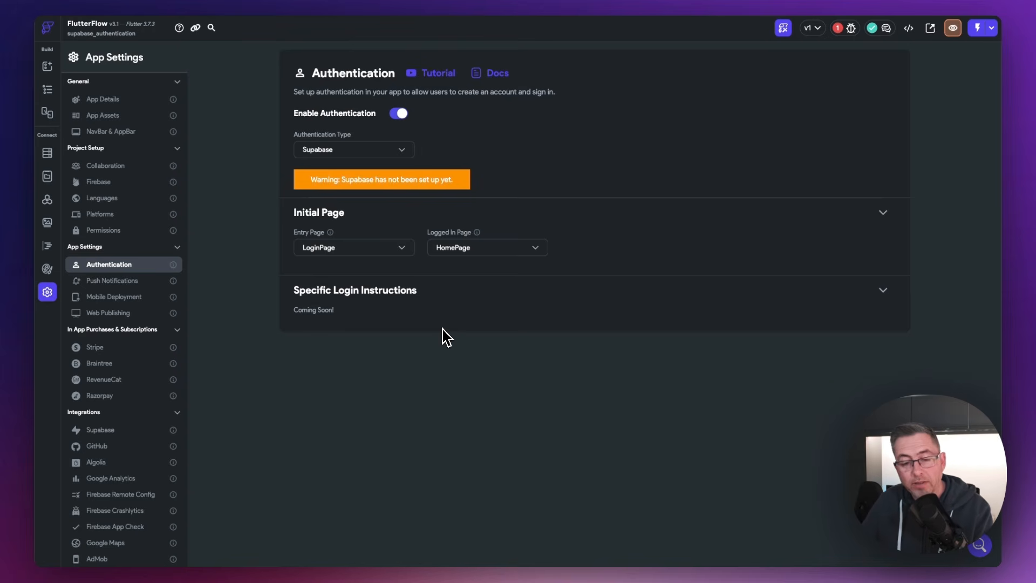
Step: Switch on Enable Supabase in the Supabase integration settings
{"action": "left_click", "coordinate": [103, 430]}
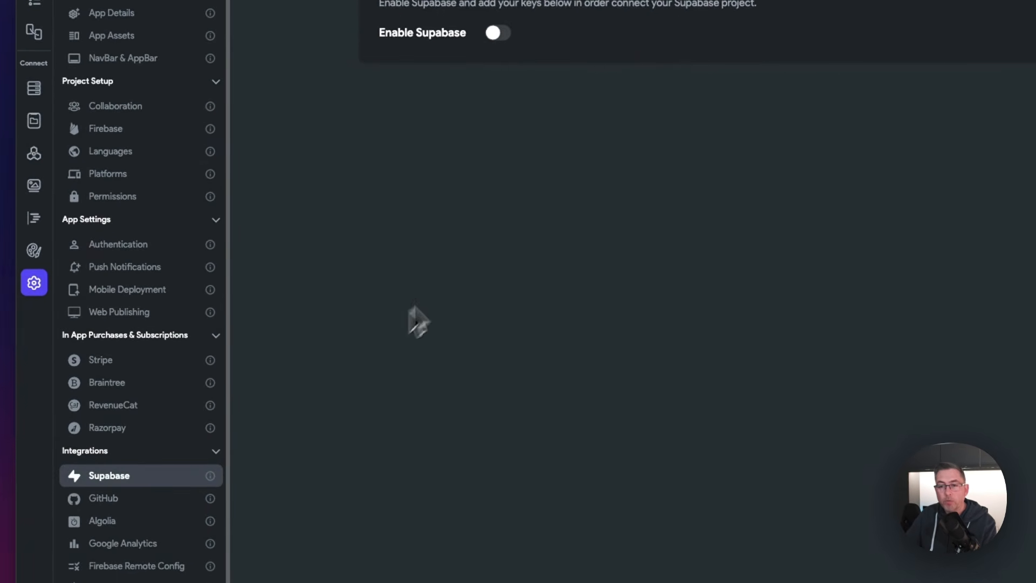
{"action": "left_click", "coordinate": [495, 33]}
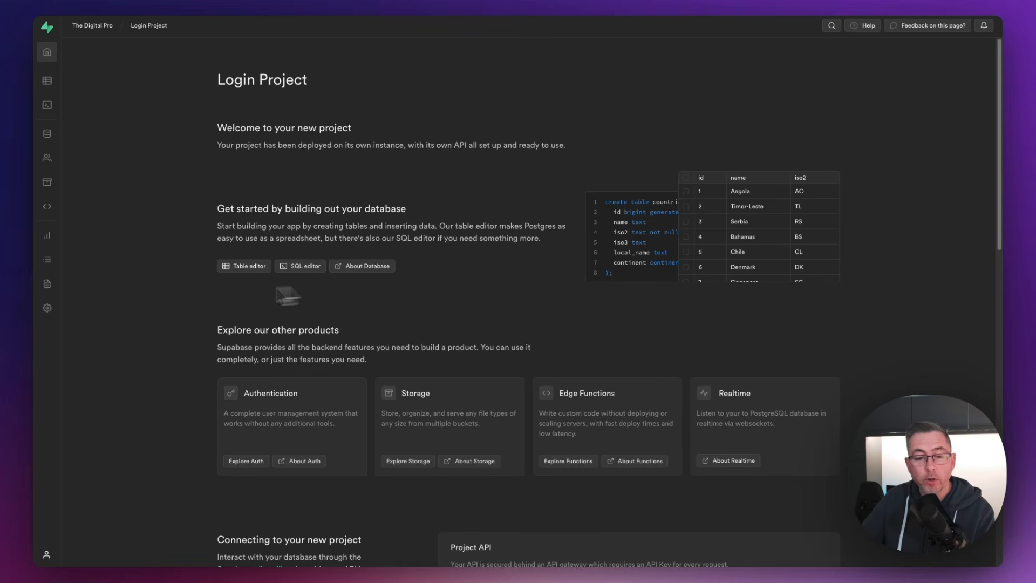
Step: Copy the Project URL from the Supabase project's API settings
{"action": "left_click", "coordinate": [47, 307]}
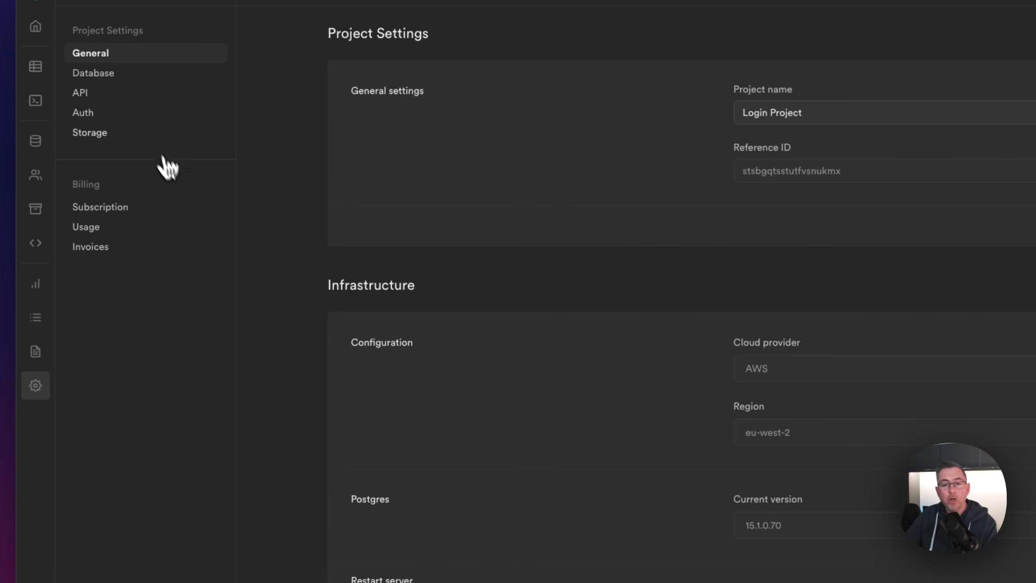
{"action": "left_click", "coordinate": [87, 96]}
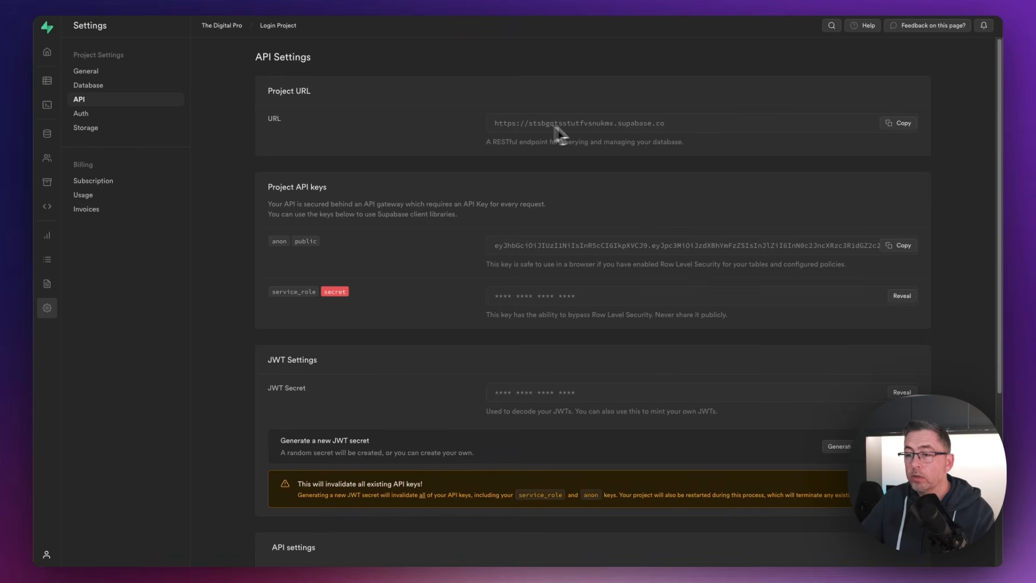
{"action": "left_click", "coordinate": [898, 129]}
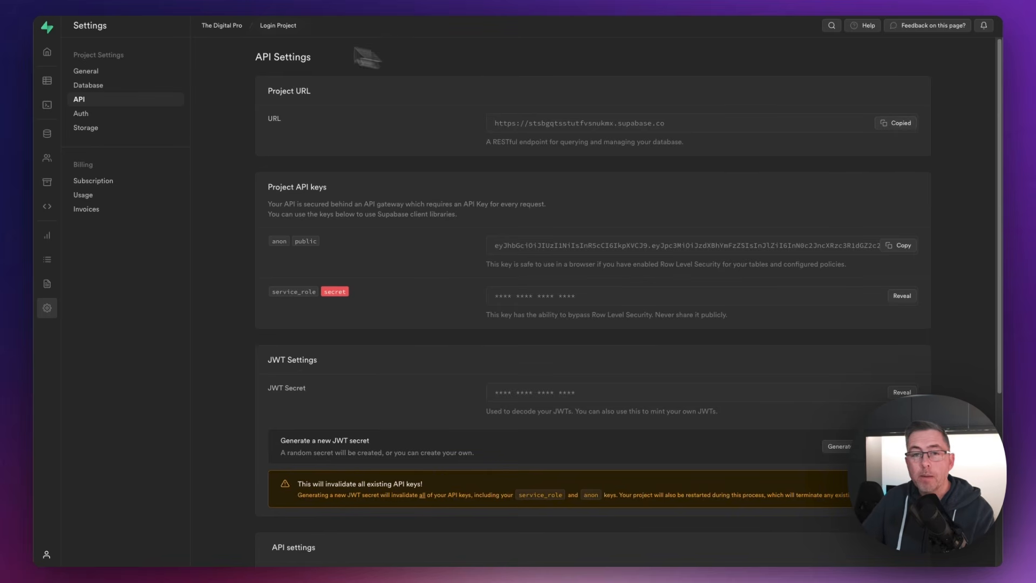
{"action": "left_click", "coordinate": [142, 2]}
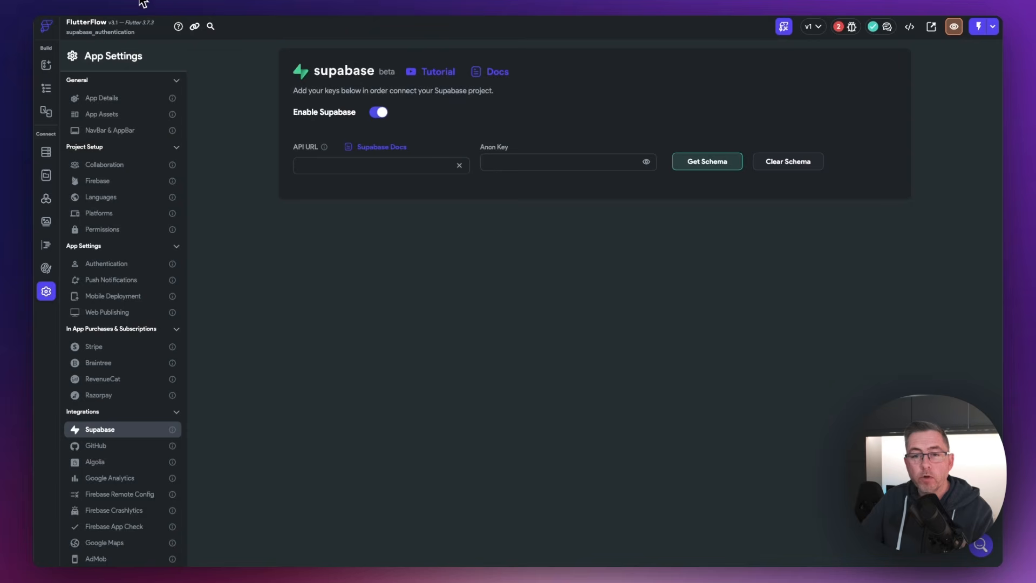
Step: Paste the project URL into FlutterFlow's API URL and copy Supabase's anon public key
{"action": "left_click", "coordinate": [358, 165]}
{"action": "key", "text": "ctrl+v"}
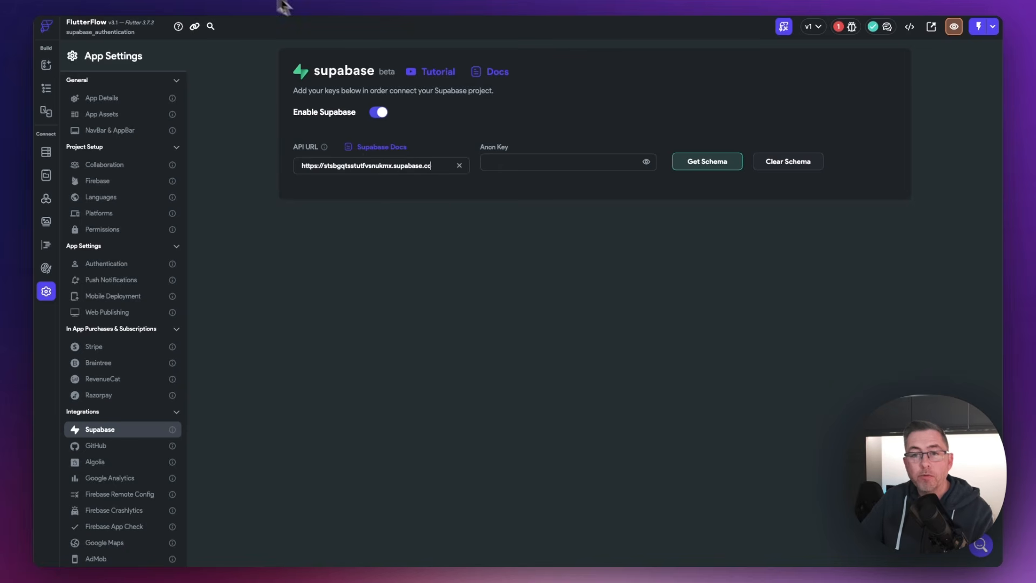
{"action": "left_click", "coordinate": [248, 2]}
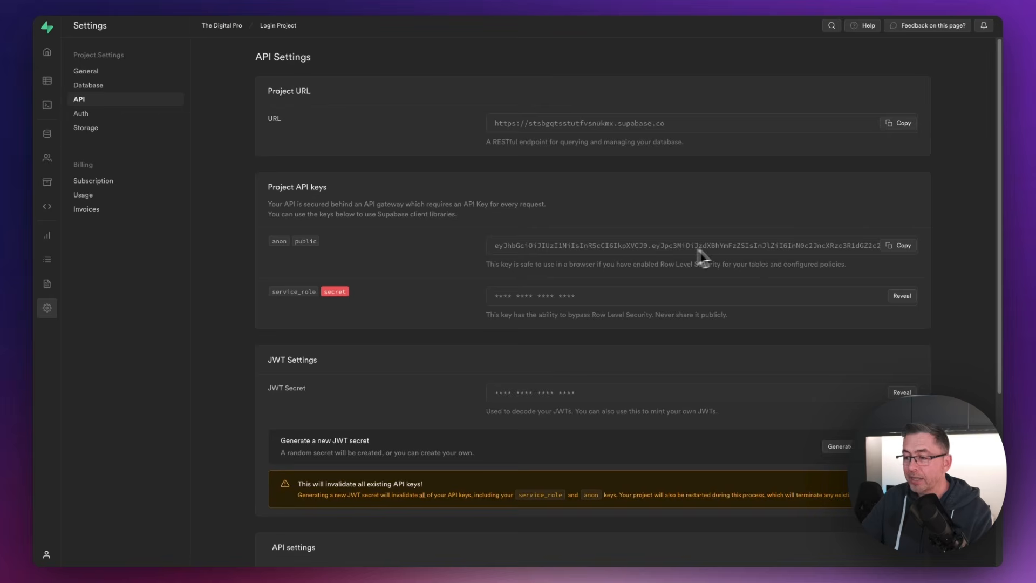
{"action": "left_click", "coordinate": [901, 251]}
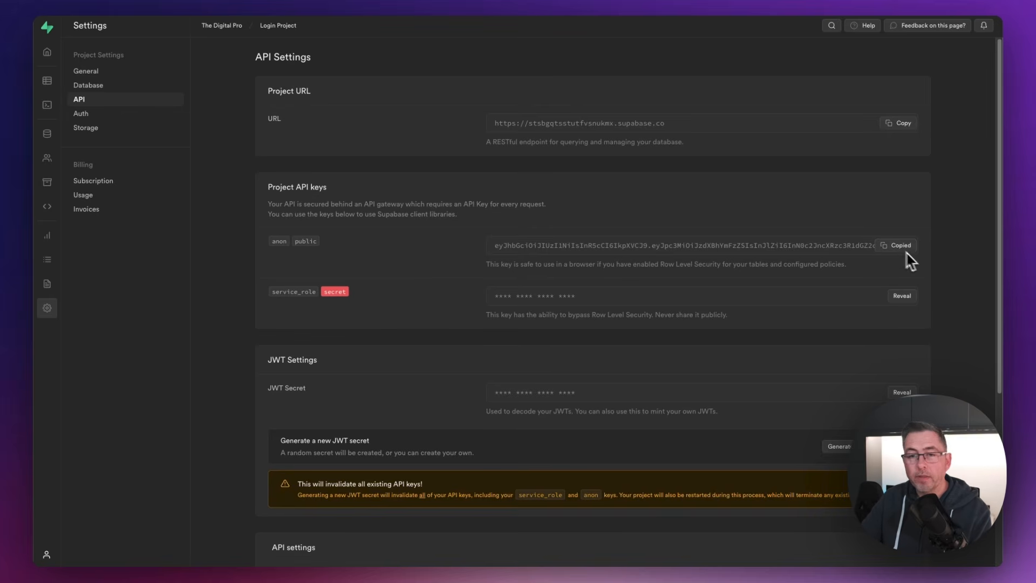
{"action": "left_click", "coordinate": [157, 3]}
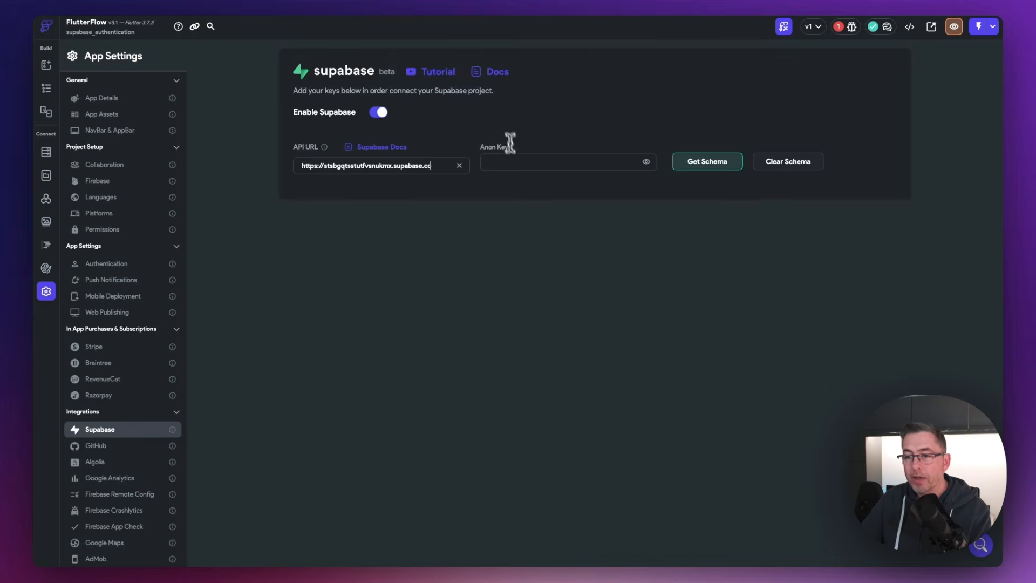
Step: Paste the Supabase anon key, fetch the schema listing Products, and go to Supabase Auth Providers
{"action": "left_click", "coordinate": [512, 164]}
{"action": "key", "text": "super+v"}
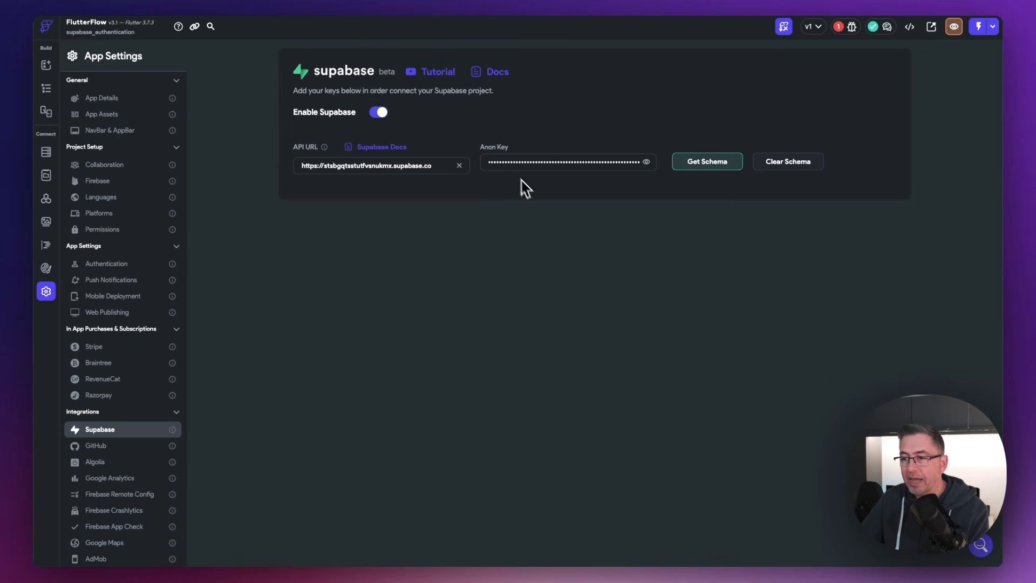
{"action": "left_click", "coordinate": [710, 163]}
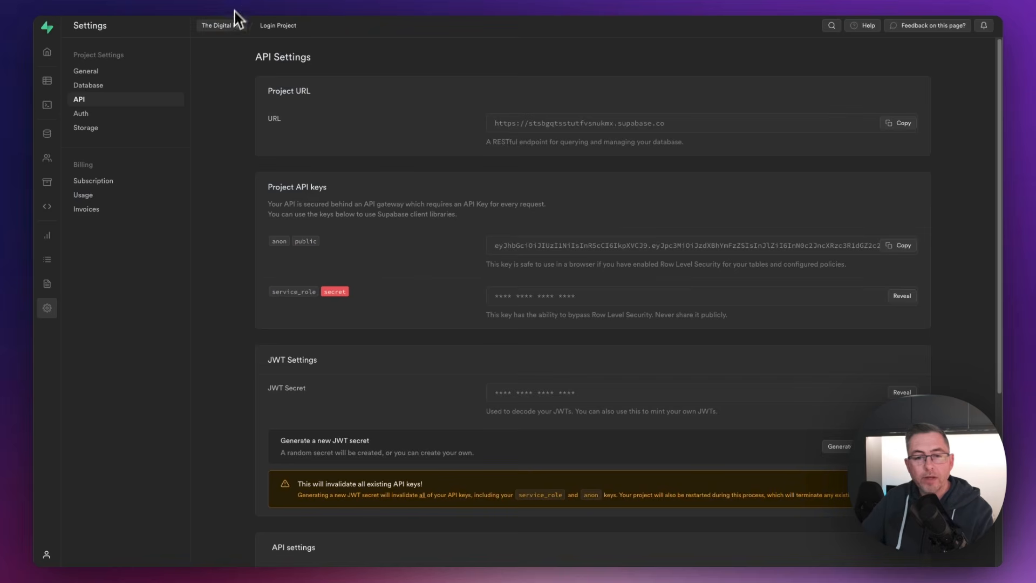
{"action": "left_click", "coordinate": [49, 165]}
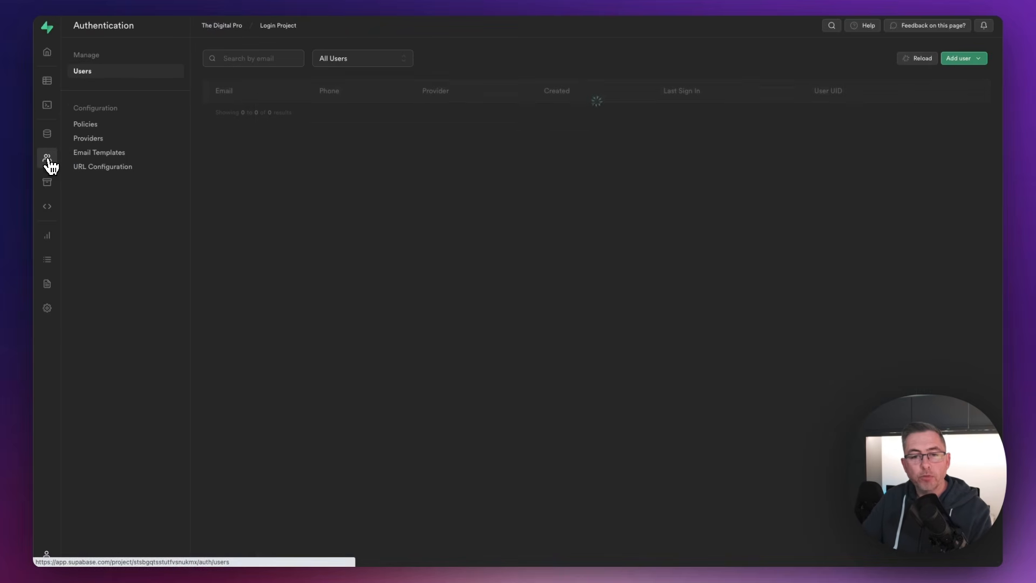
{"action": "left_click", "coordinate": [90, 141]}
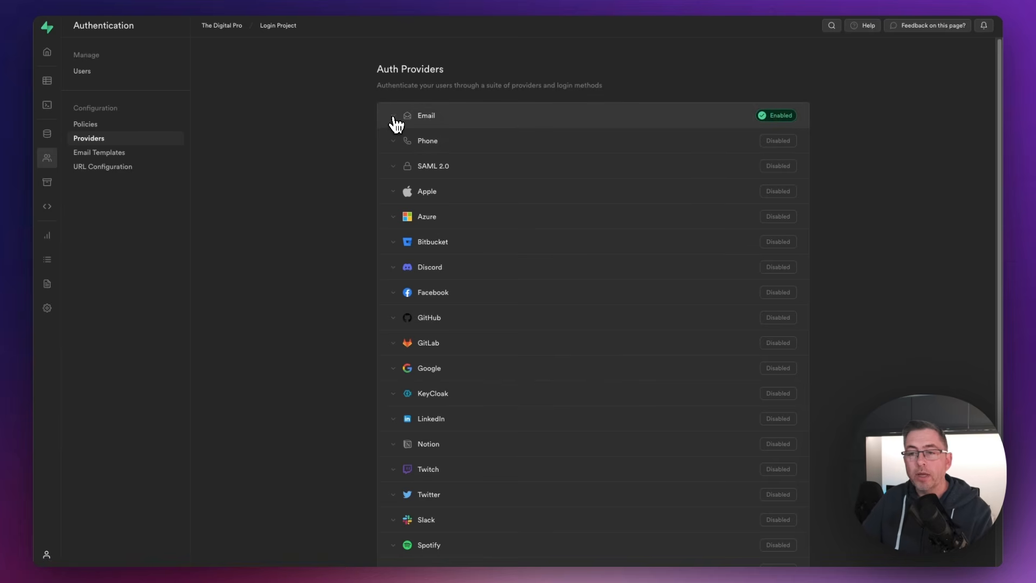
Step: Switch off Secure email change and Confirm email for Supabase's Email provider and save
{"action": "left_click", "coordinate": [396, 123]}
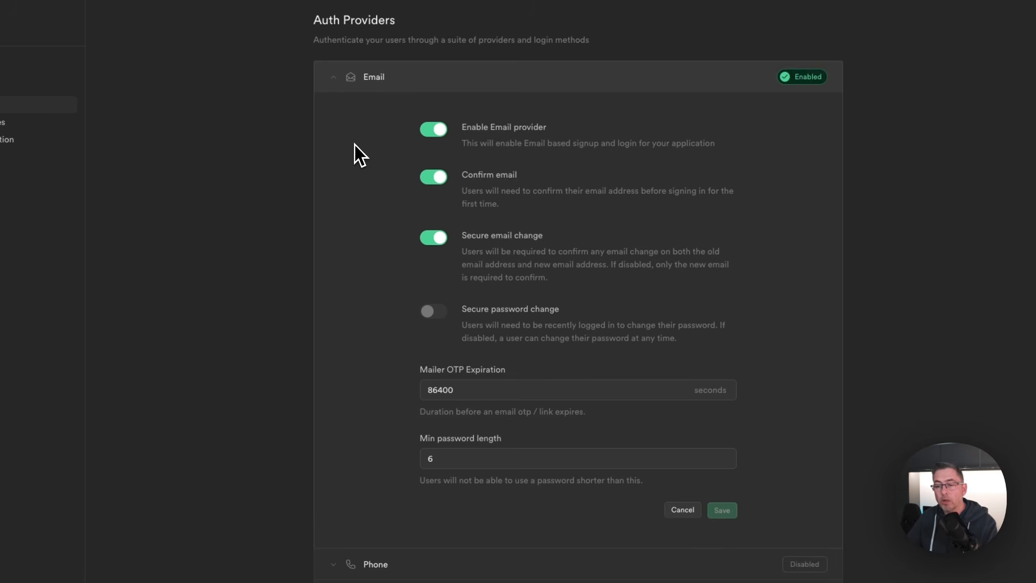
{"action": "left_click", "coordinate": [440, 242]}
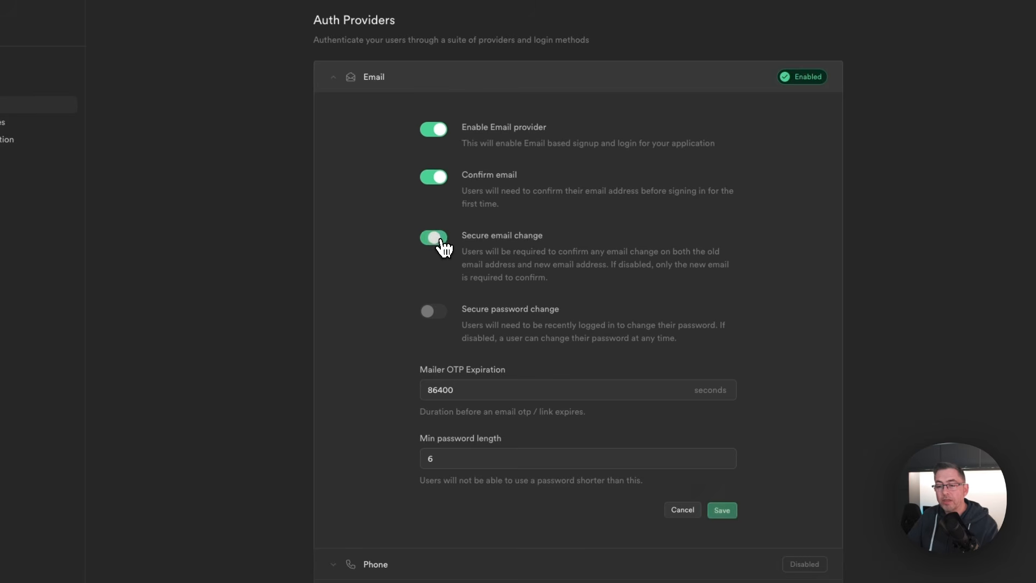
{"action": "left_click", "coordinate": [443, 186]}
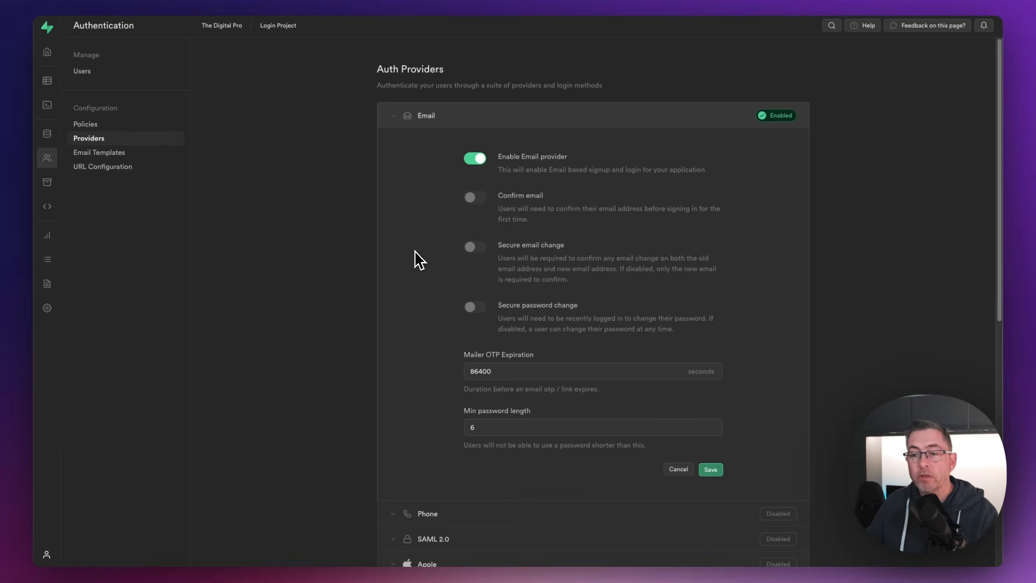
{"action": "left_click", "coordinate": [395, 119]}
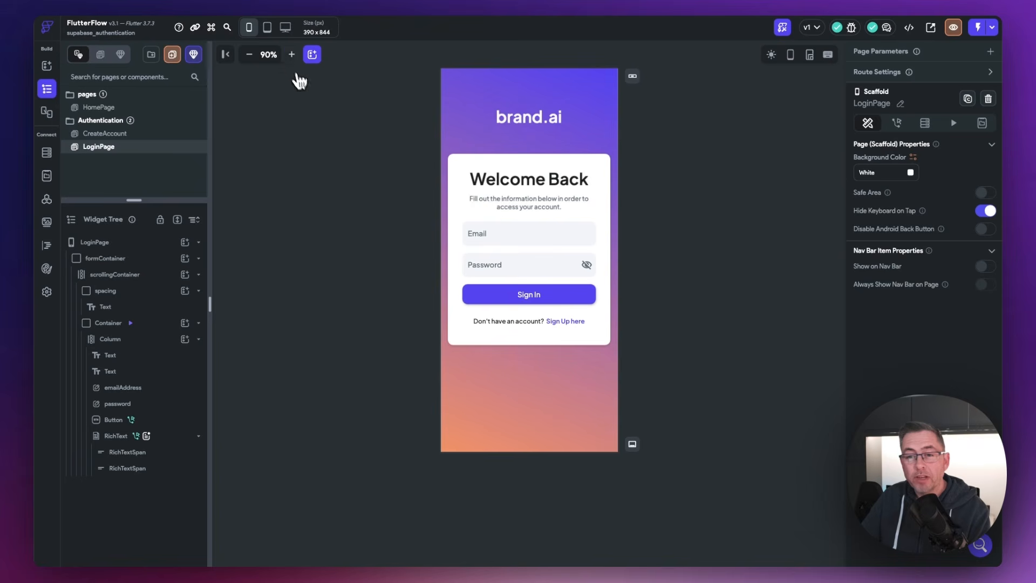
Step: Give the LoginPage Sign In button an On Tap Supabase Authentication Log In action
{"action": "left_click", "coordinate": [292, 54]}
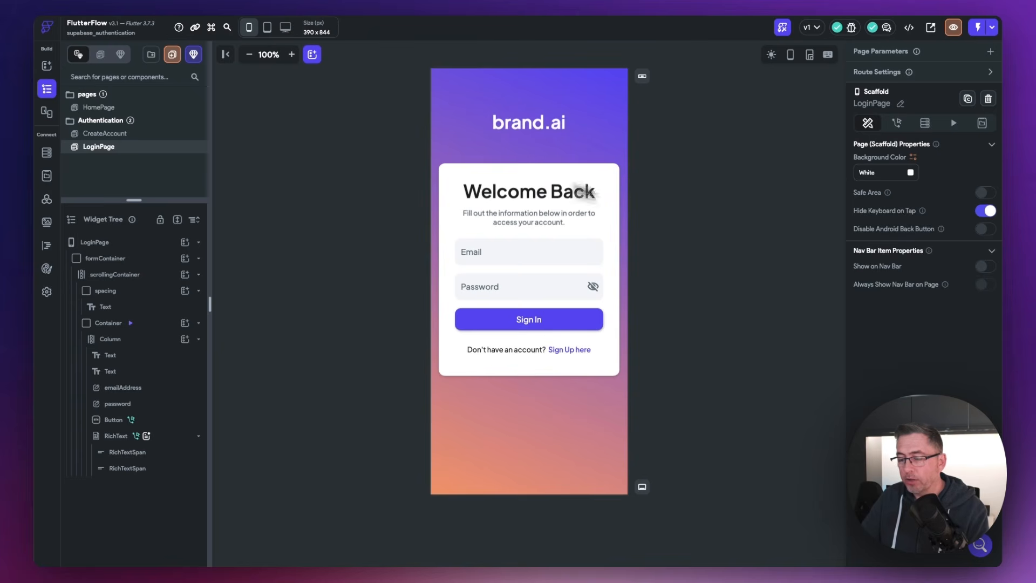
{"action": "left_click", "coordinate": [755, 222]}
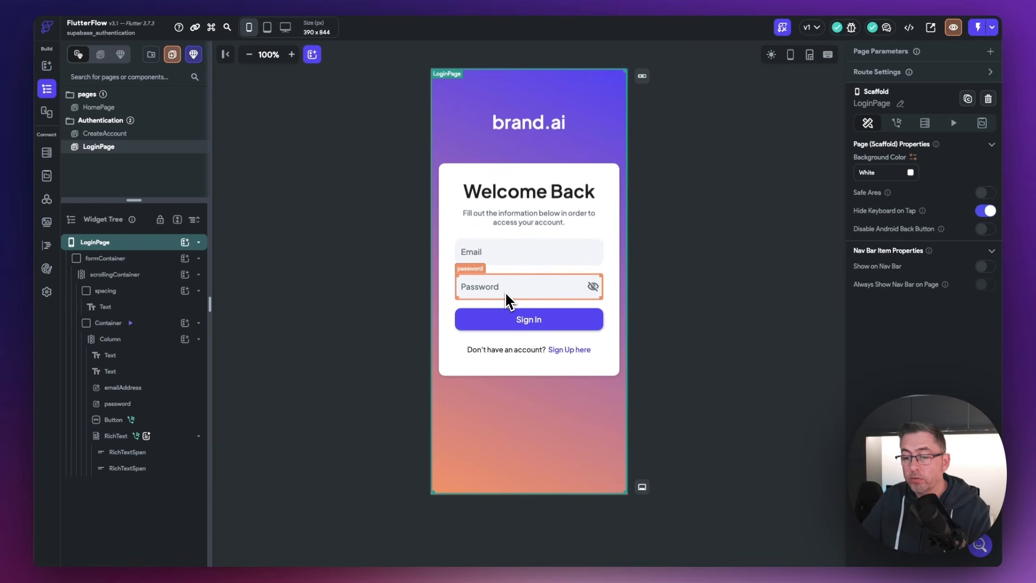
{"action": "left_click", "coordinate": [529, 324]}
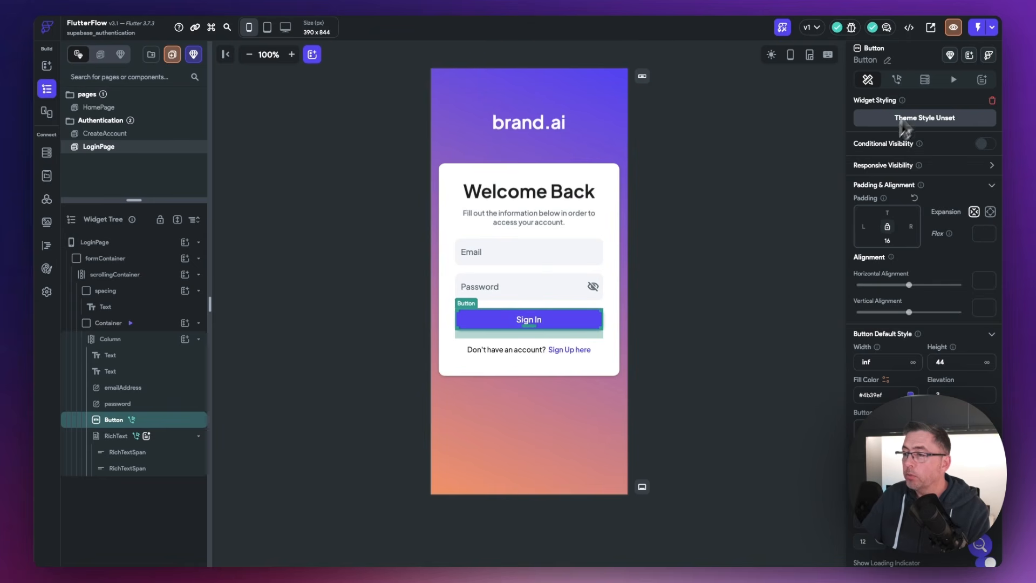
{"action": "left_click", "coordinate": [898, 80]}
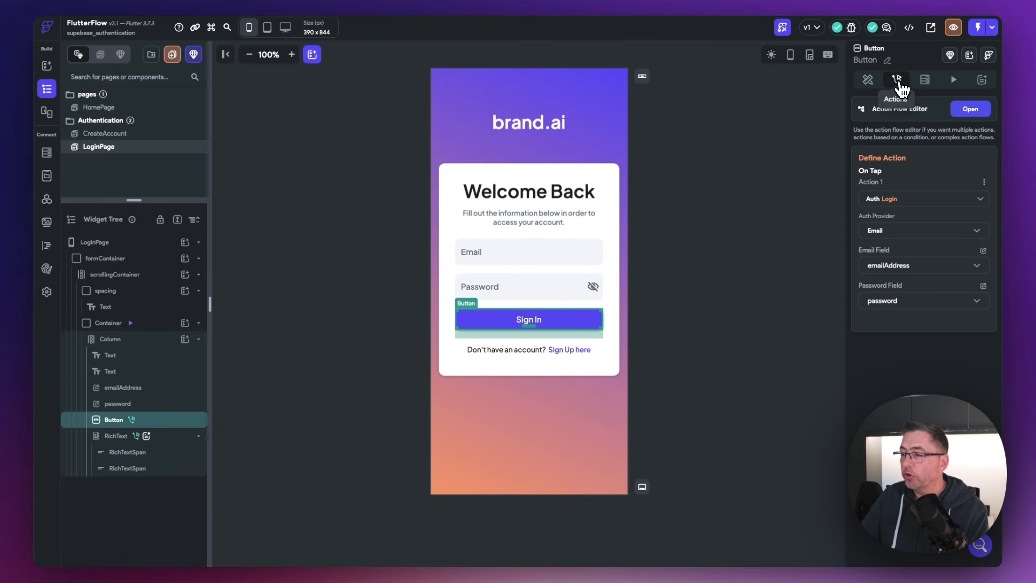
{"action": "left_click", "coordinate": [975, 112]}
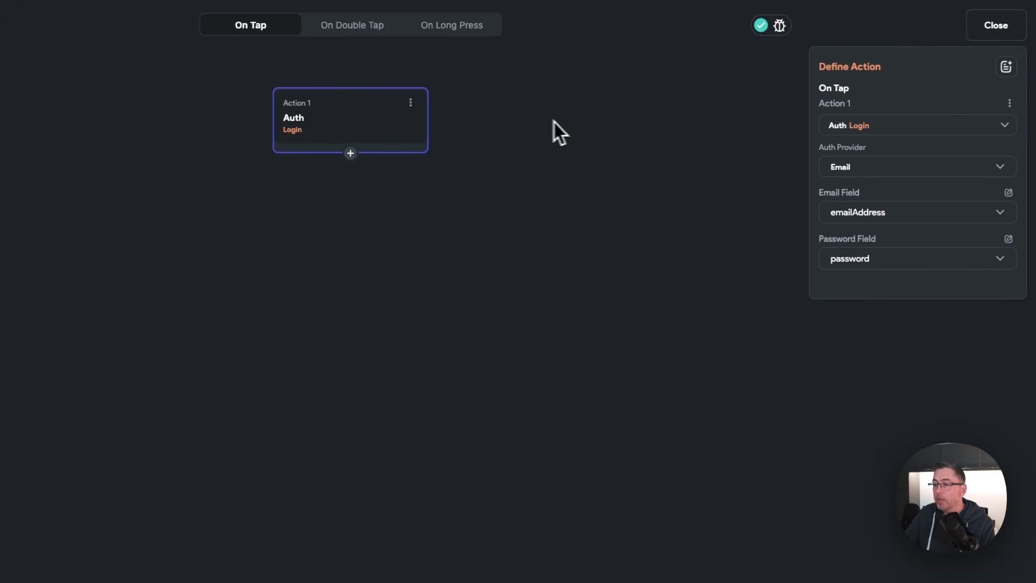
{"action": "left_click", "coordinate": [1006, 130]}
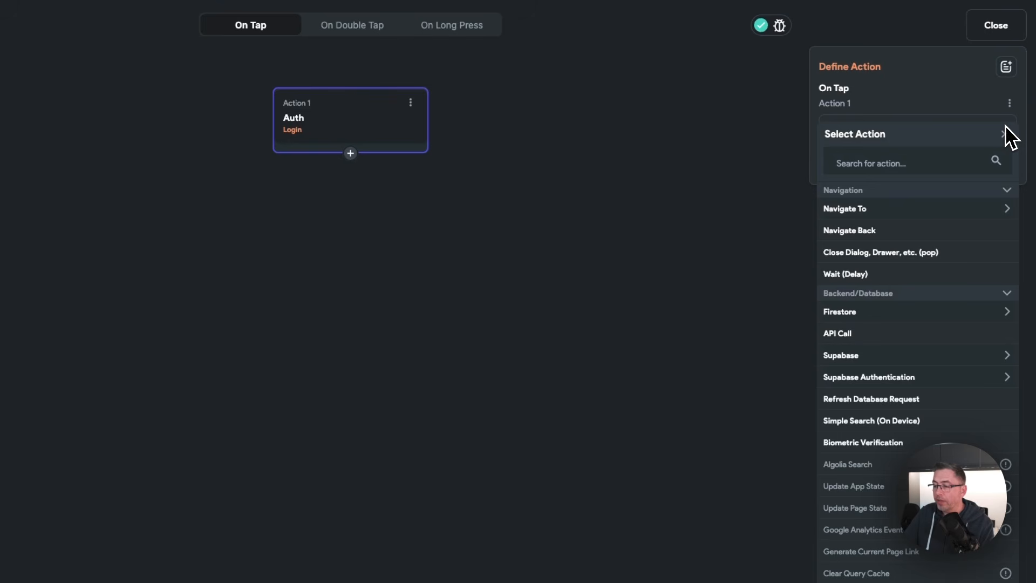
{"action": "left_click", "coordinate": [887, 385]}
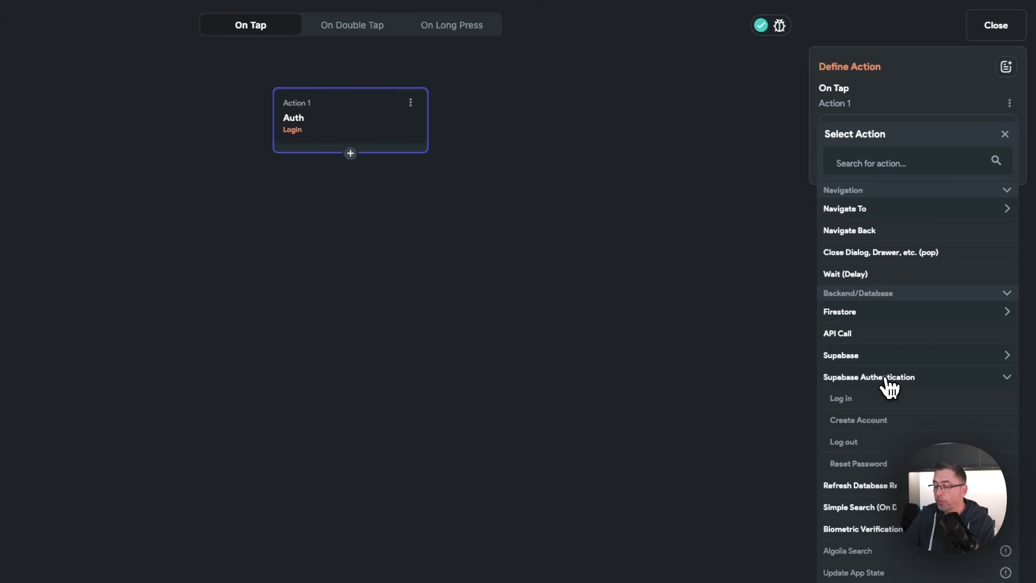
{"action": "left_click", "coordinate": [845, 400]}
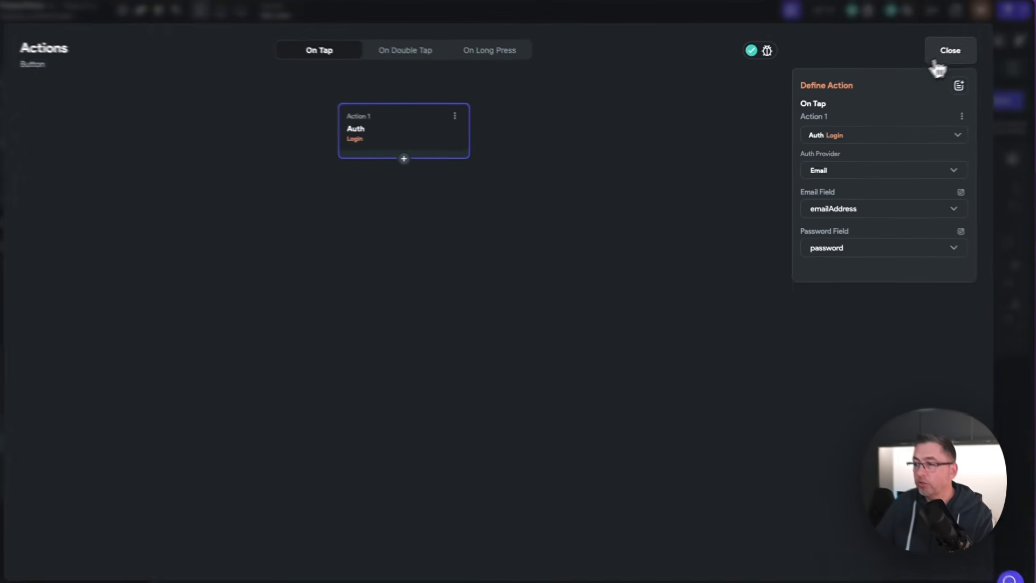
{"action": "left_click", "coordinate": [996, 25]}
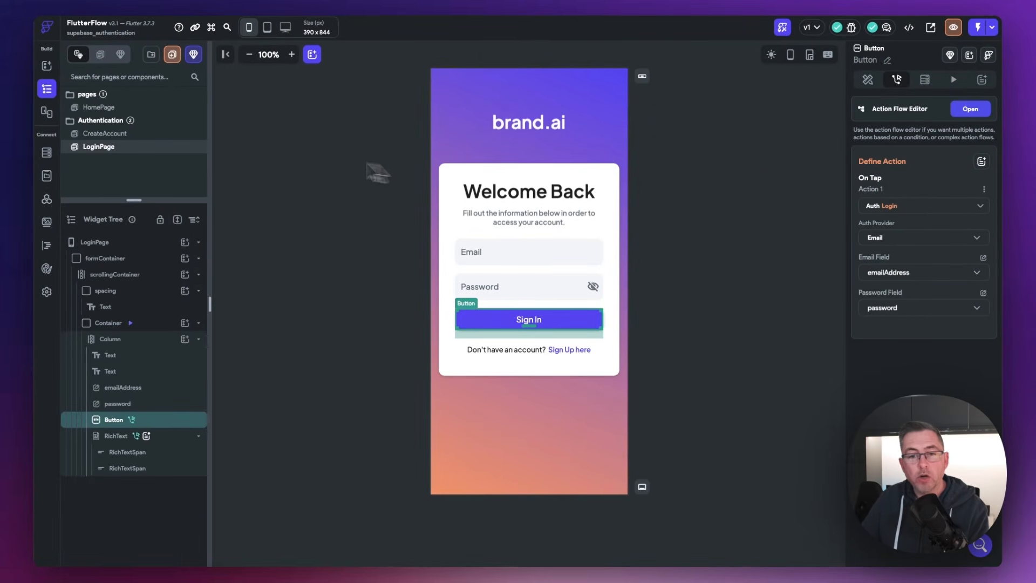
Step: Delete the existing Login action from the CreateAccount page's Create Account button
{"action": "left_click", "coordinate": [106, 134]}
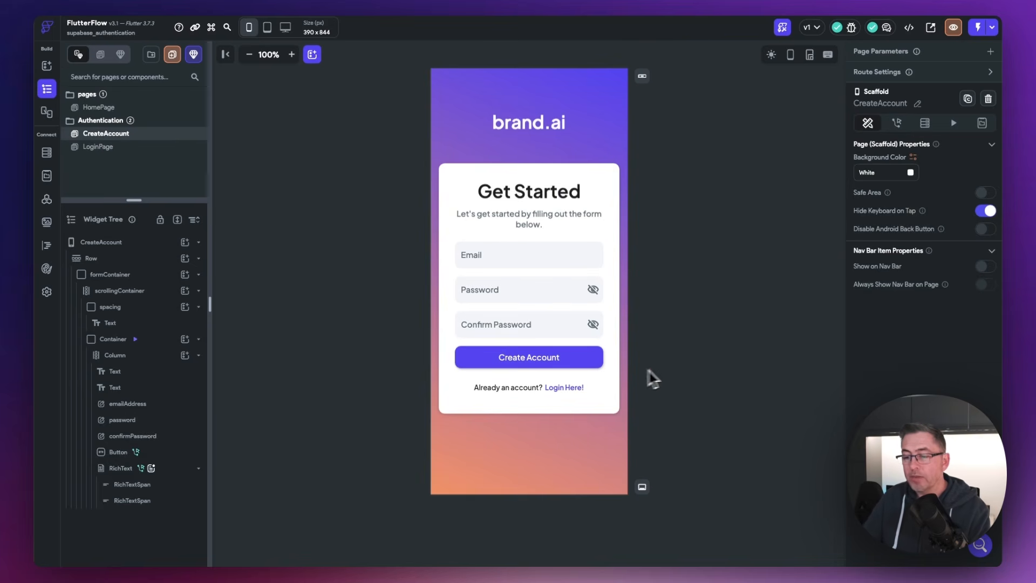
{"action": "left_click", "coordinate": [546, 356]}
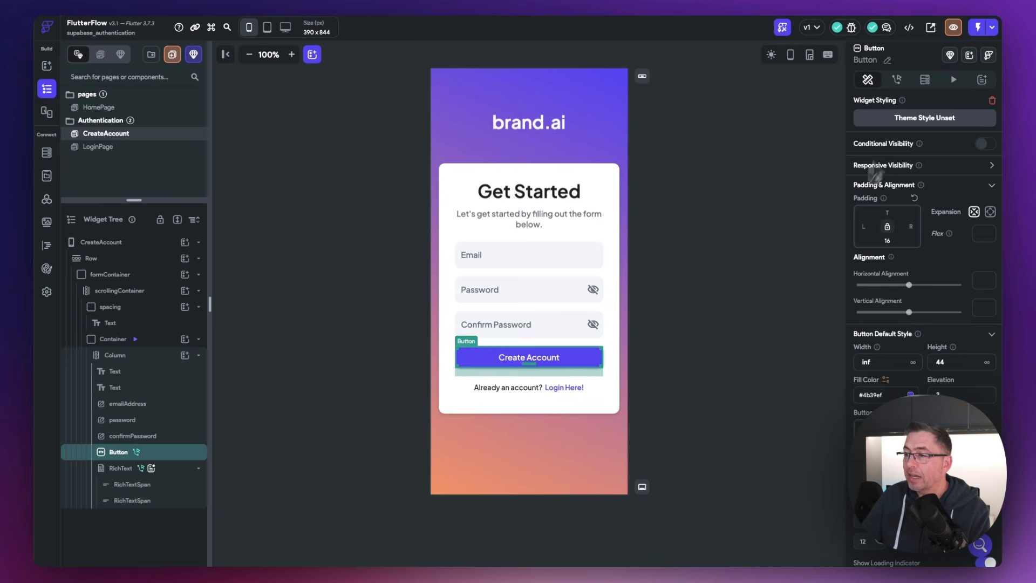
{"action": "left_click", "coordinate": [898, 81]}
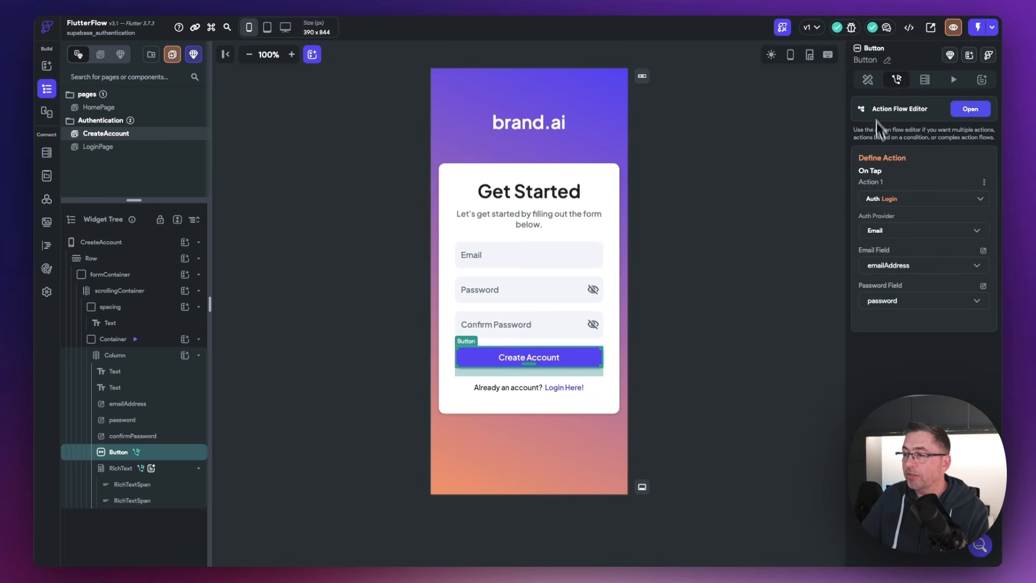
{"action": "left_click", "coordinate": [971, 110]}
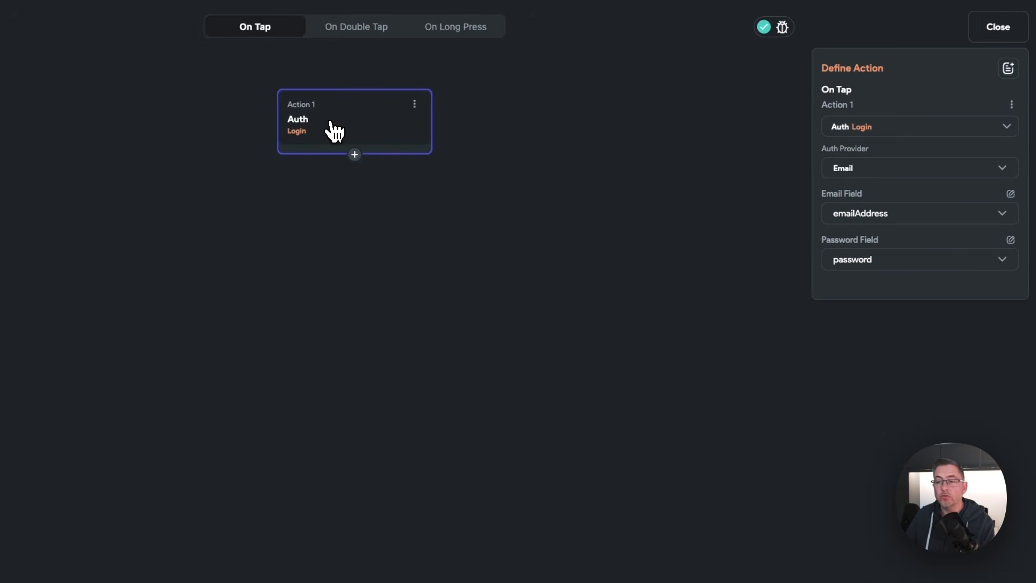
{"action": "left_click", "coordinate": [414, 104]}
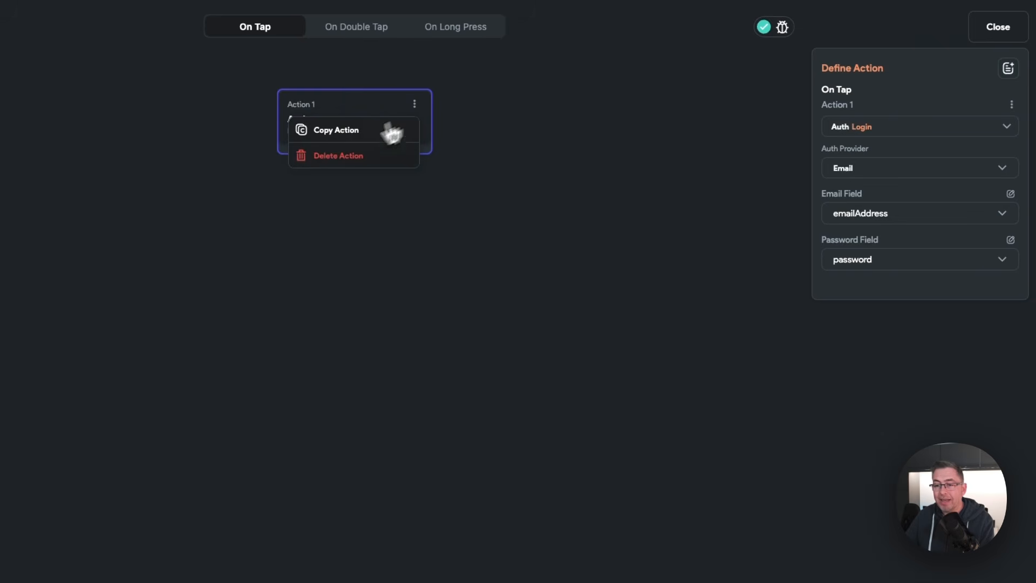
{"action": "left_click", "coordinate": [332, 155]}
Step: Confirm removing the Login action and add Supabase Authentication's Create Account action
{"action": "left_click", "coordinate": [544, 351]}
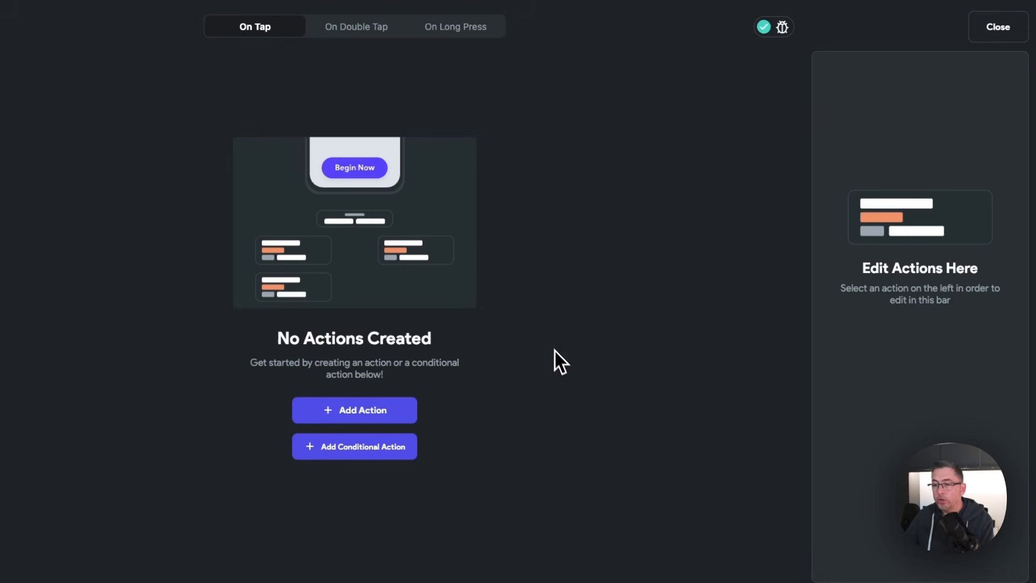
{"action": "left_click", "coordinate": [353, 413]}
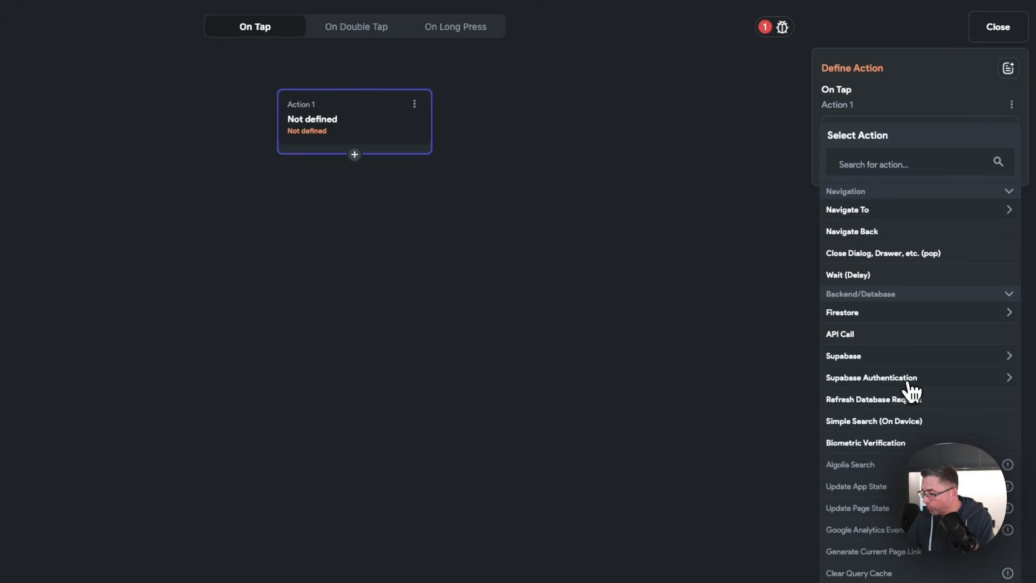
{"action": "left_click", "coordinate": [886, 379]}
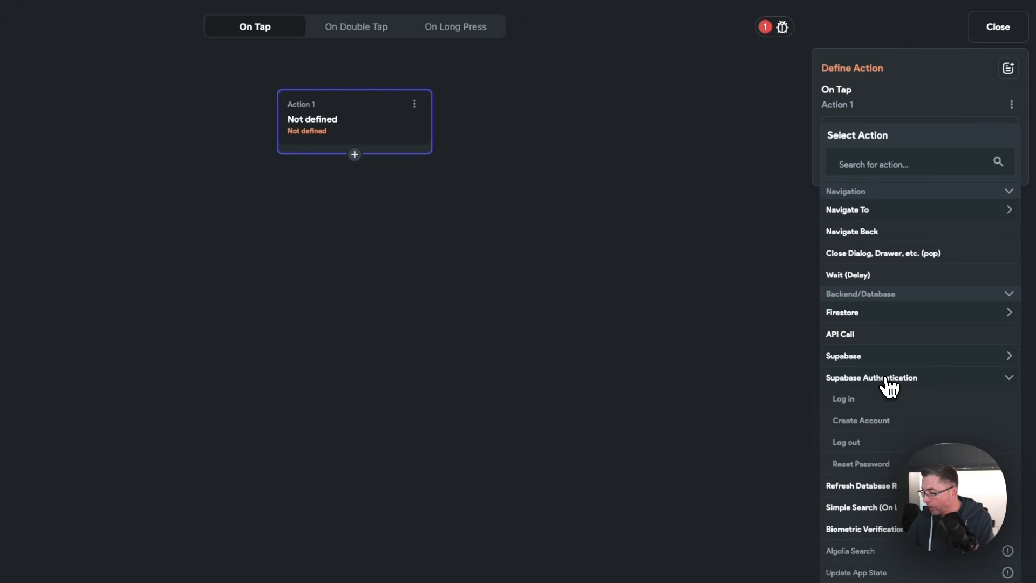
{"action": "left_click", "coordinate": [867, 423]}
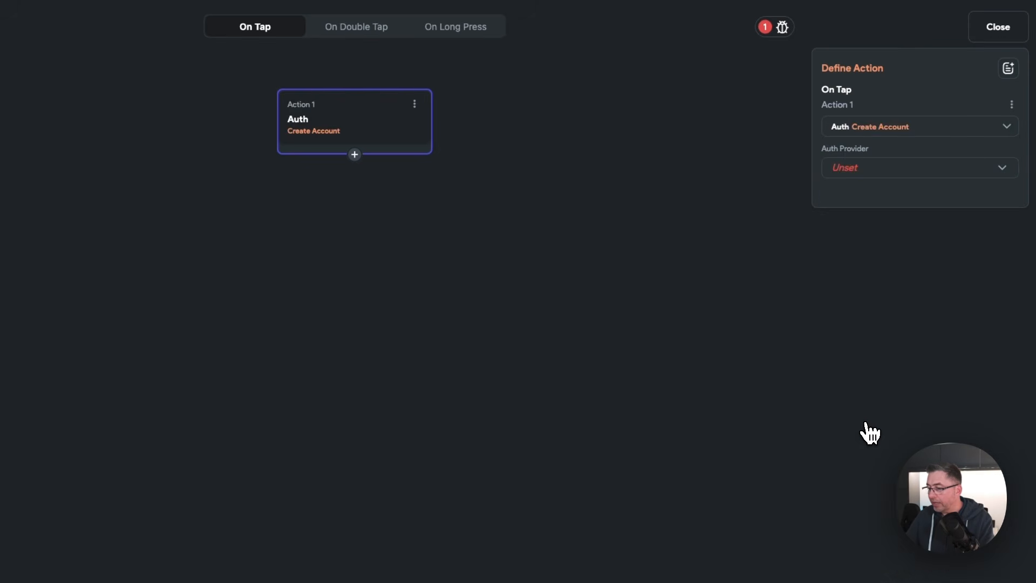
Step: Set the action's provider to Email with emailAddress, password and confirmPassword fields
{"action": "left_click", "coordinate": [872, 170]}
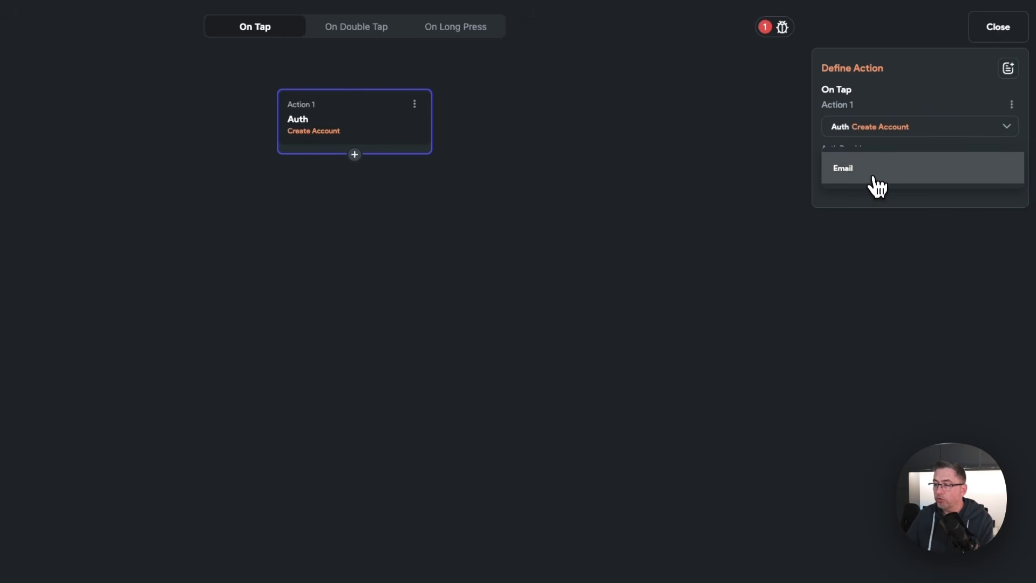
{"action": "left_click", "coordinate": [873, 192]}
{"action": "left_click", "coordinate": [867, 174]}
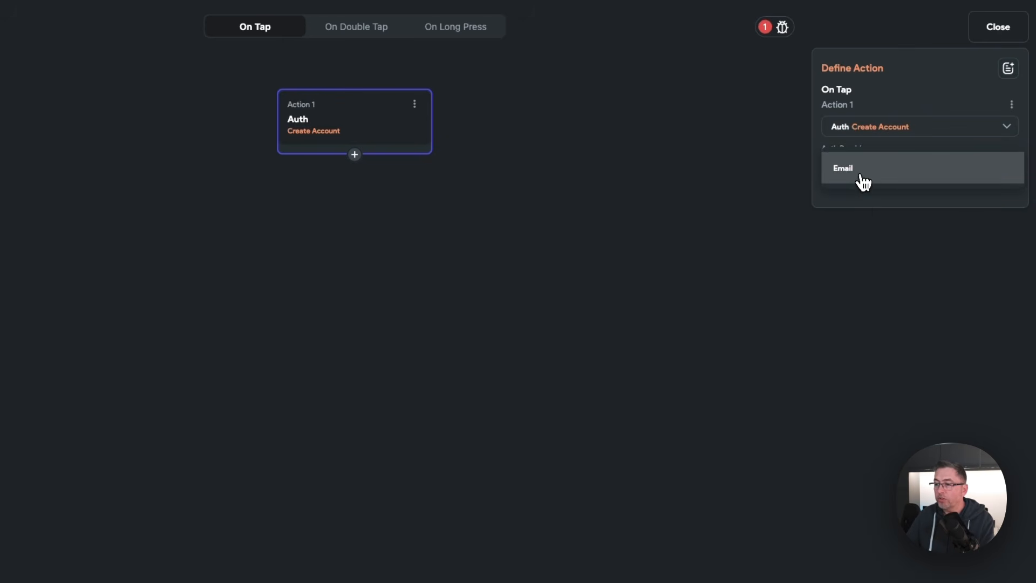
{"action": "left_click", "coordinate": [861, 180]}
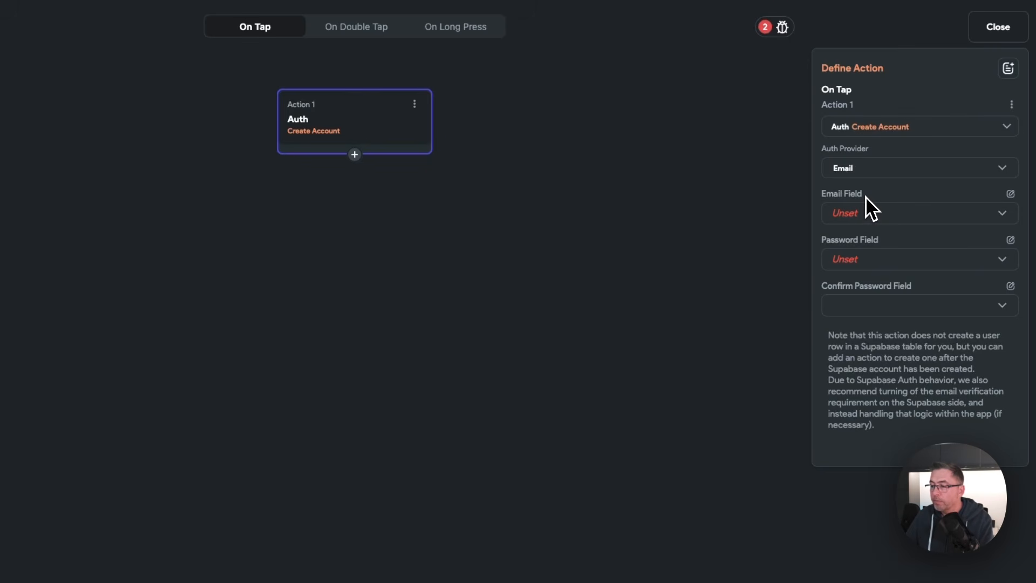
{"action": "left_click", "coordinate": [853, 217]}
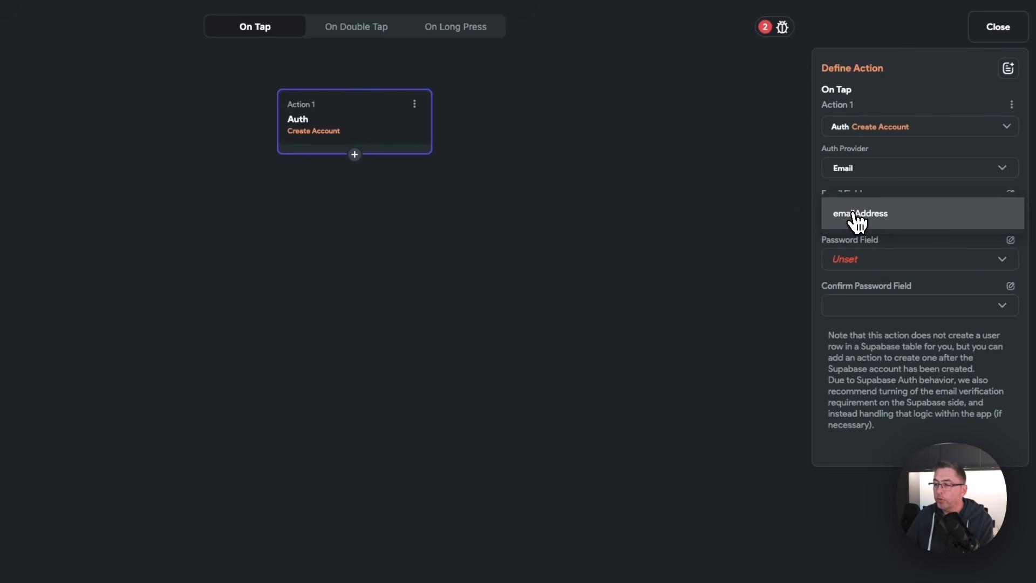
{"action": "left_click", "coordinate": [891, 217]}
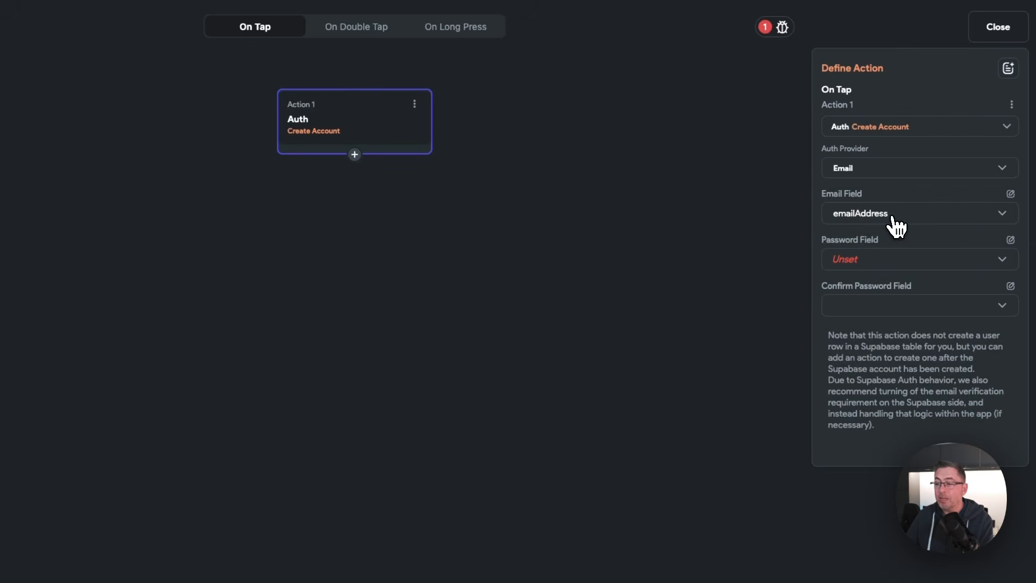
{"action": "left_click", "coordinate": [881, 263]}
{"action": "left_click", "coordinate": [879, 269]}
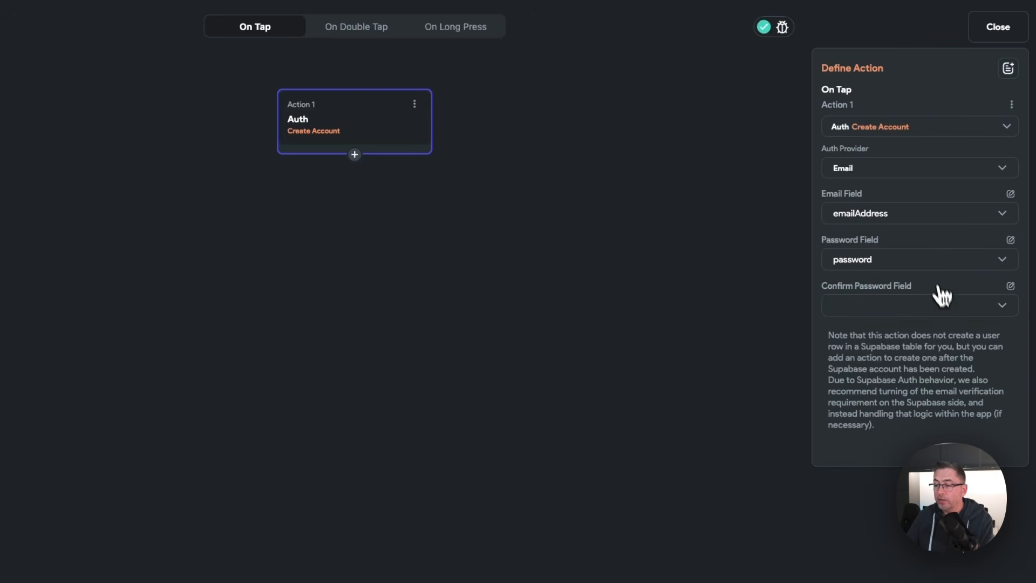
{"action": "left_click", "coordinate": [859, 306]}
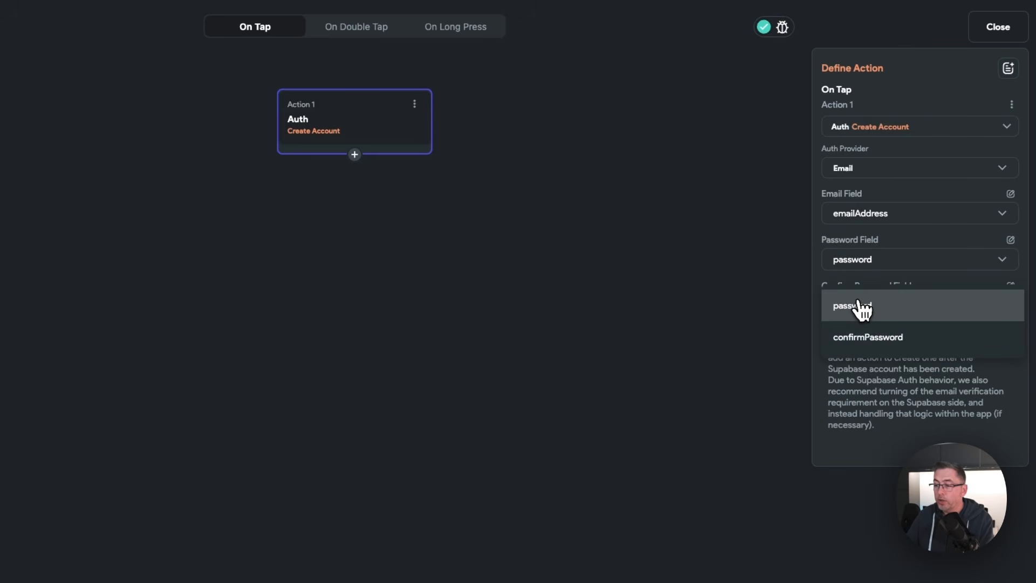
{"action": "left_click", "coordinate": [879, 338]}
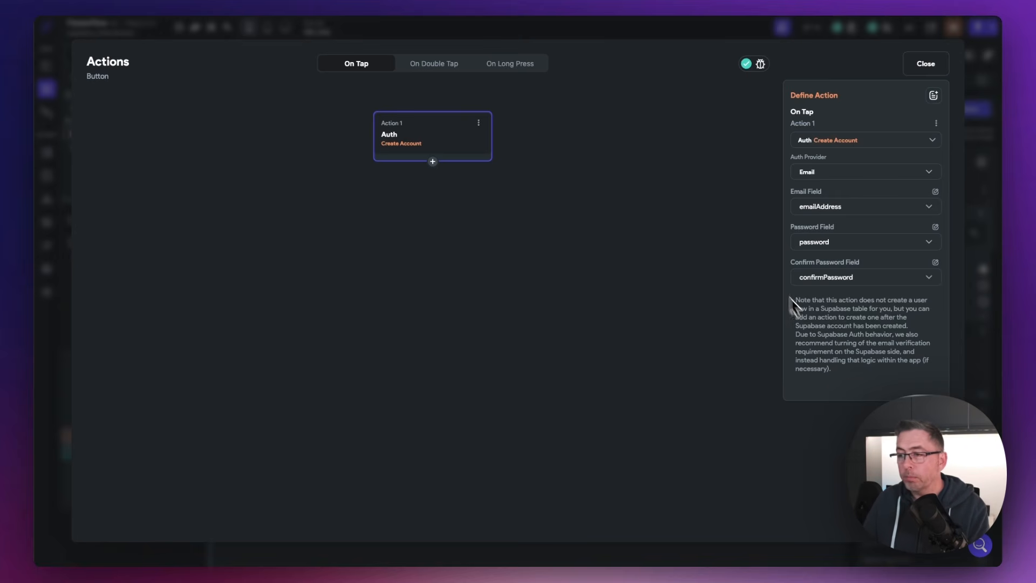
{"action": "left_click", "coordinate": [926, 64]}
{"action": "left_click", "coordinate": [748, 186]}
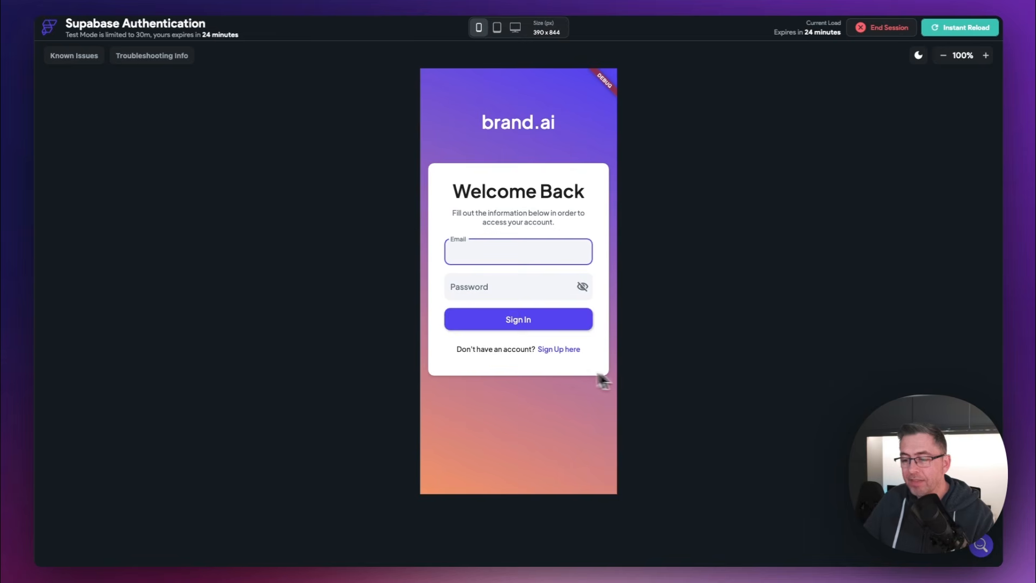
Step: Sign up a test account in Test Mode by entering an e-mail and a matching password
{"action": "left_click", "coordinate": [558, 350]}
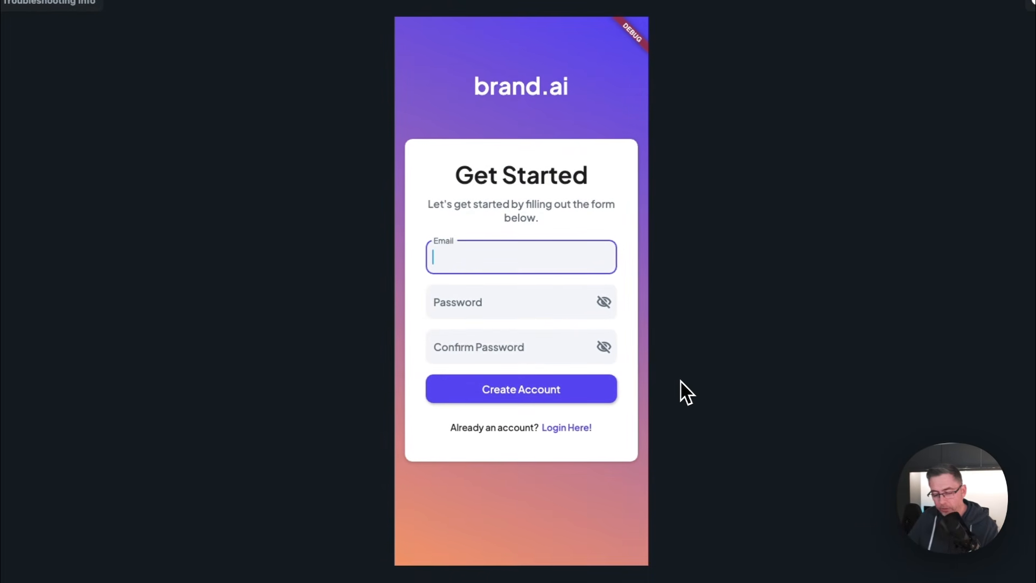
{"action": "key", "text": "super+v"}
{"action": "left_click", "coordinate": [500, 302]}
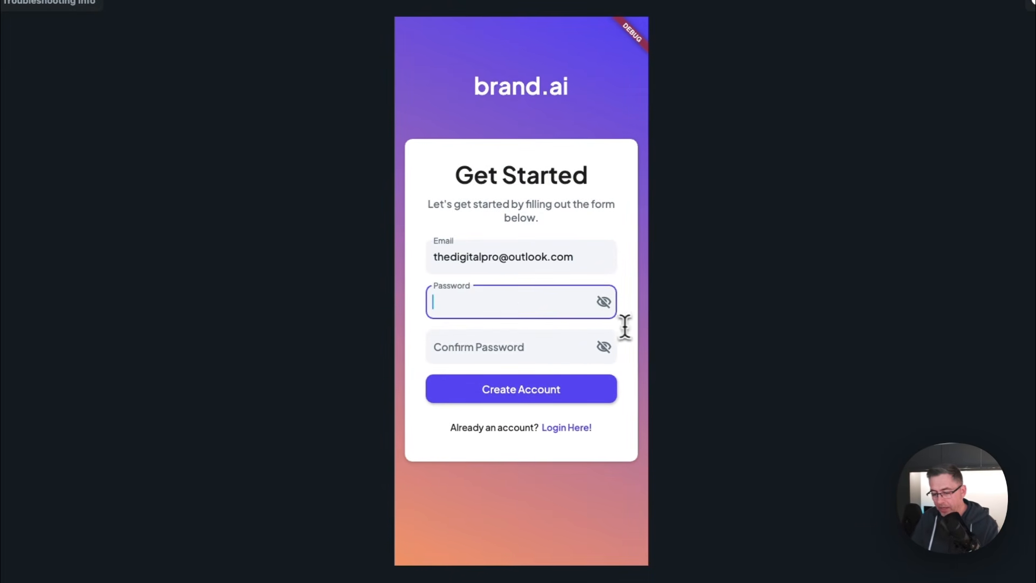
{"action": "type", "text": "p12"}
{"action": "key", "text": "Tab"}
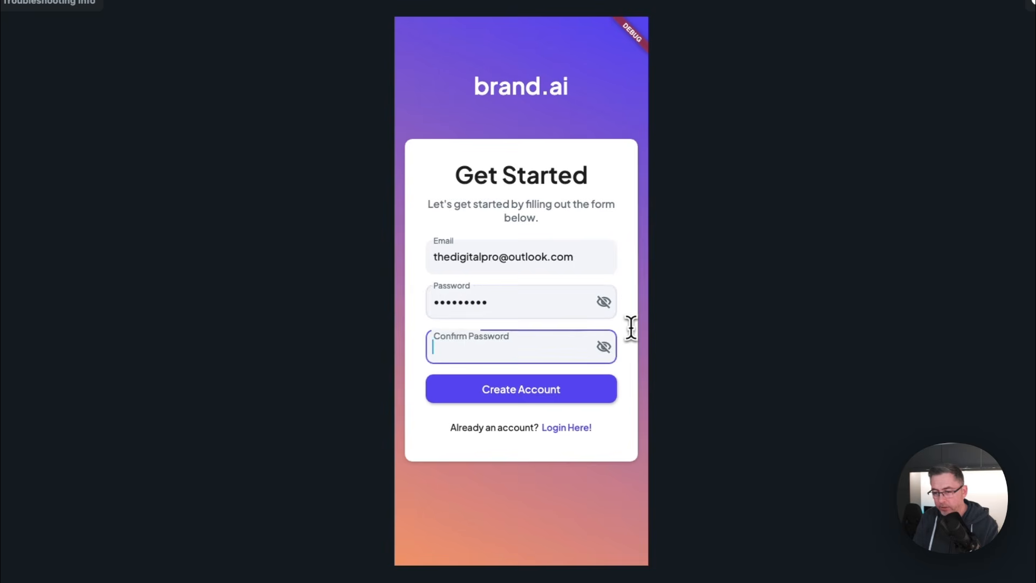
{"action": "type", "text": "p"}
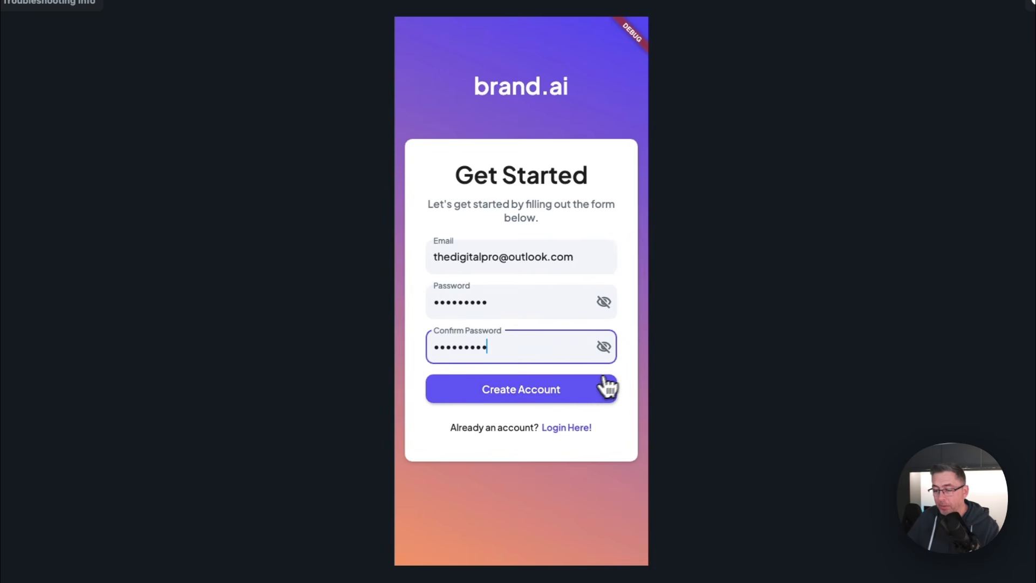
{"action": "left_click", "coordinate": [522, 393]}
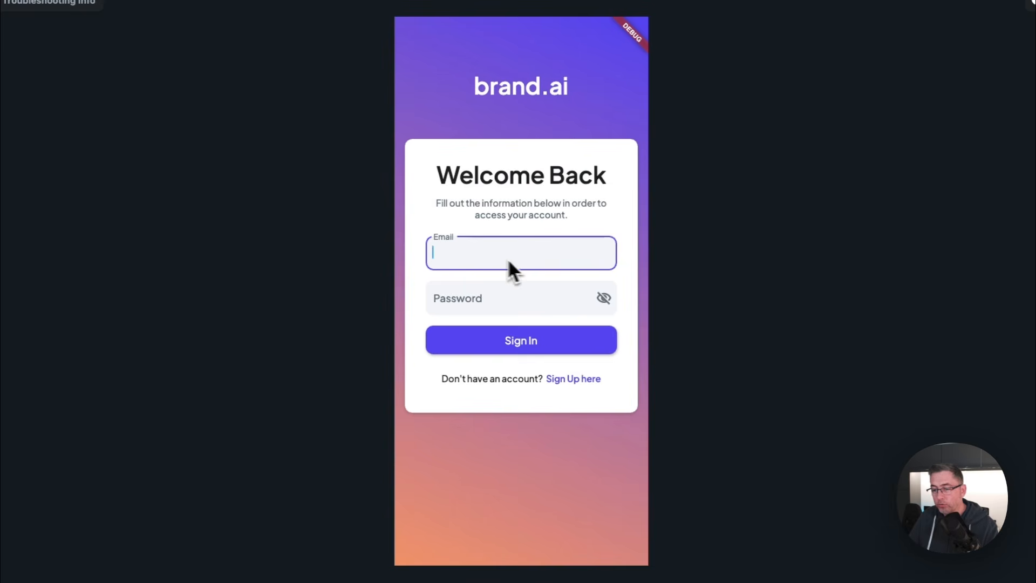
Step: Sign in on the Welcome Back screen with the new account's e-mail and password
{"action": "key", "text": "super+v"}
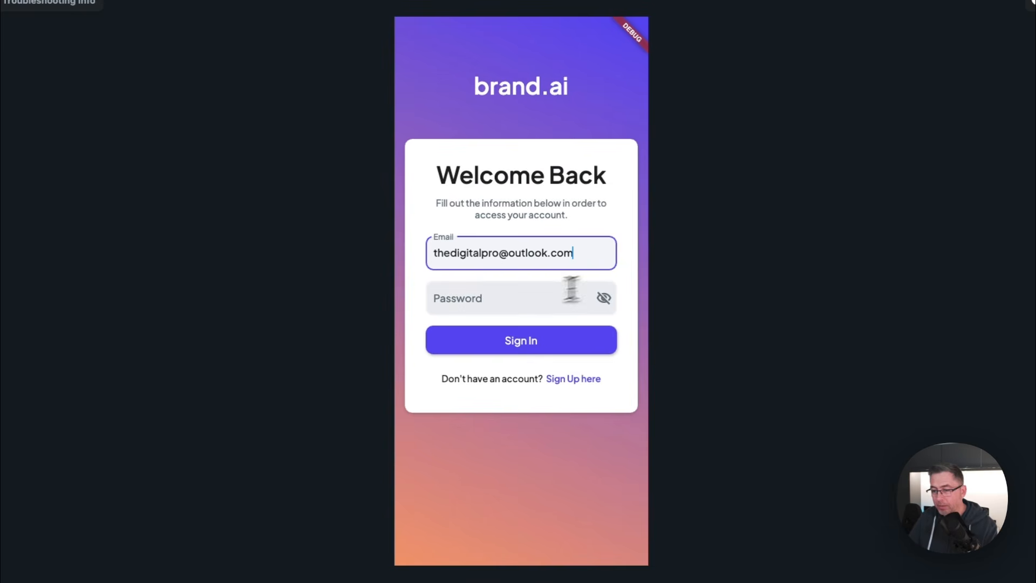
{"action": "left_click", "coordinate": [546, 301]}
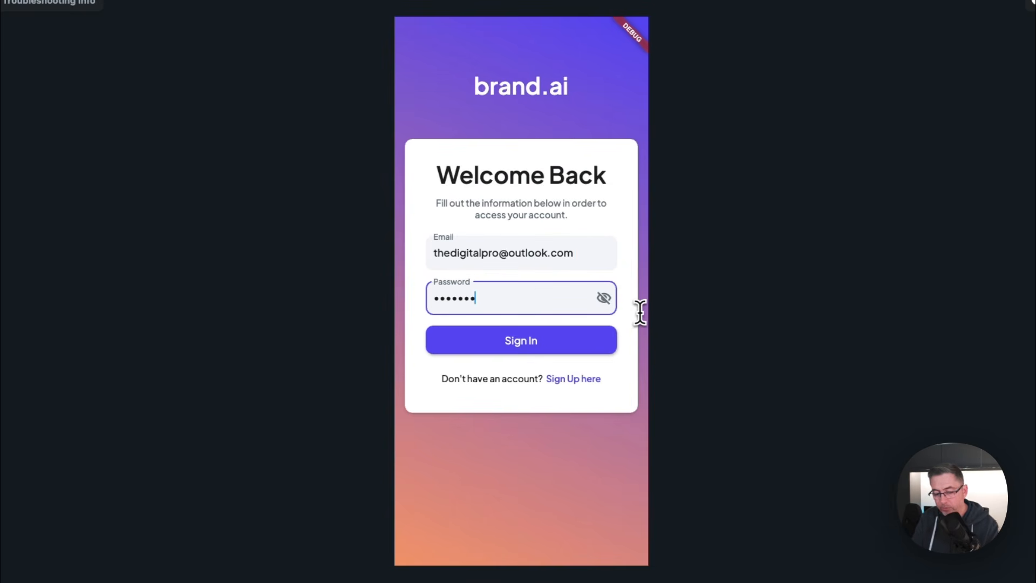
{"action": "left_click", "coordinate": [534, 343]}
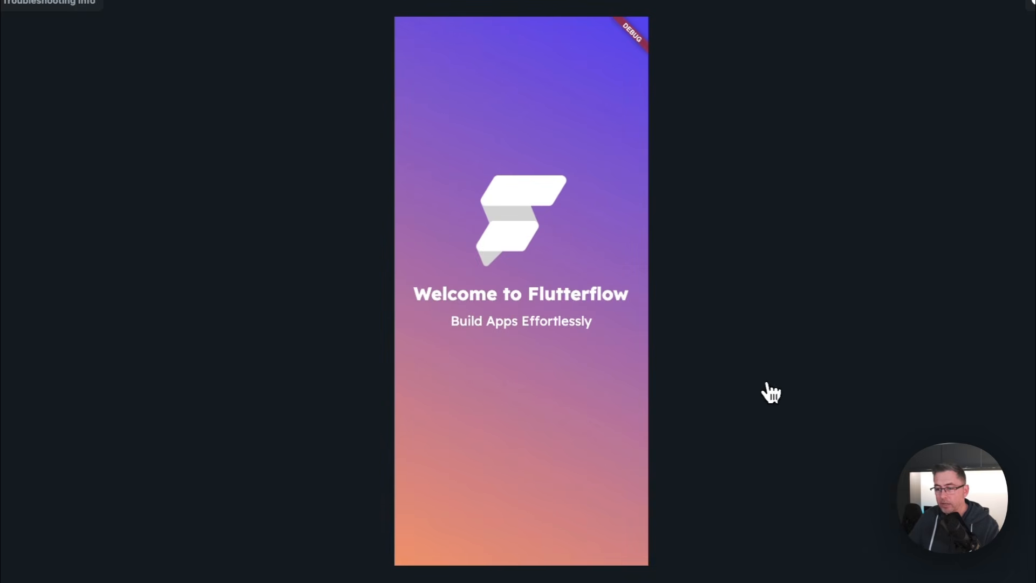